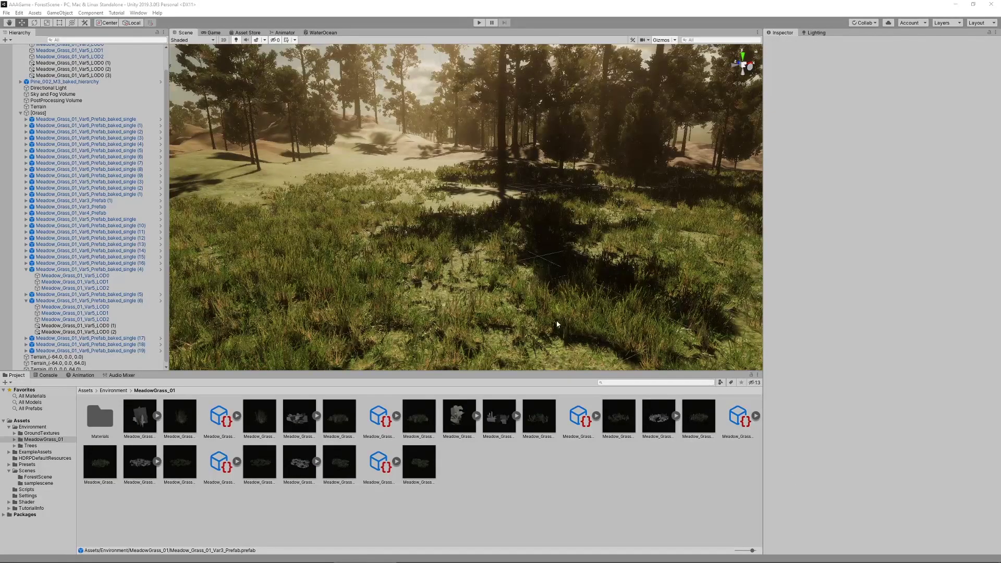
{"action": "right_click_drag", "start_coordinate": [554, 329], "coordinate": [668, 279]}
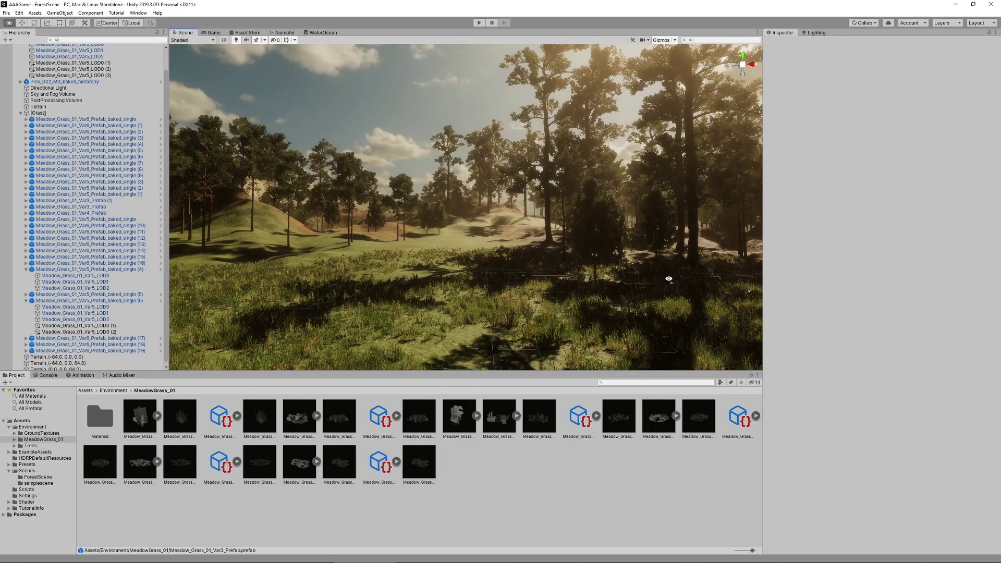
{"action": "right_click_drag", "start_coordinate": [669, 279], "coordinate": [686, 314]}
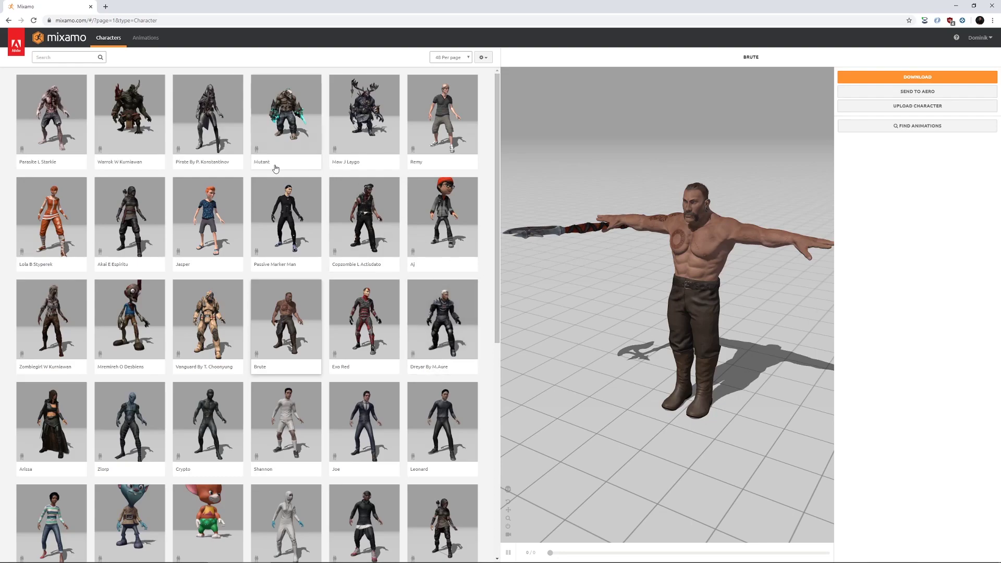
Switch to Mixamo and load the Joe character in place of Brute, accepting the character replacement
{"action": "left_click", "coordinate": [150, 38]}
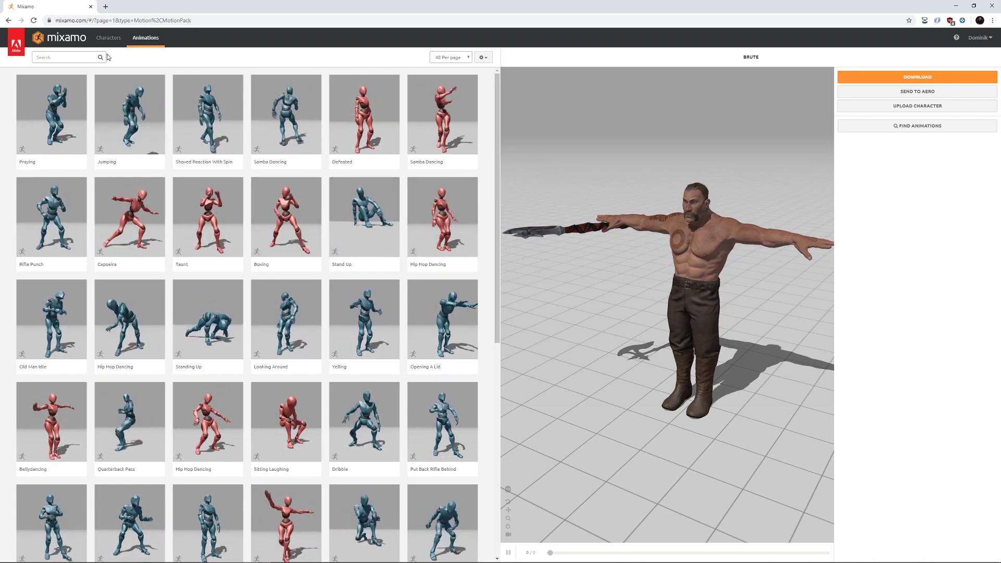
{"action": "left_click", "coordinate": [108, 38]}
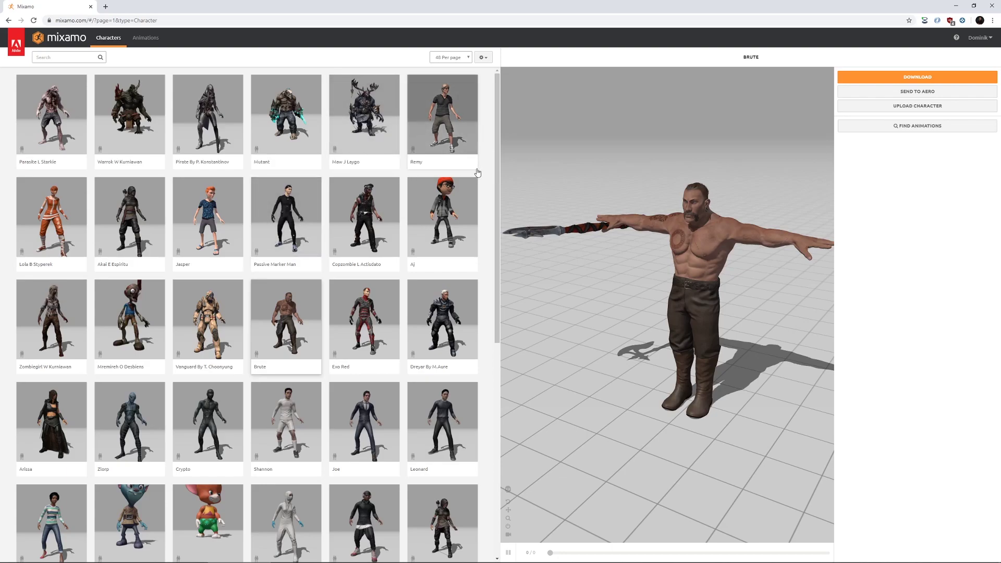
{"action": "left_click_drag", "start_coordinate": [496, 186], "coordinate": [207, 252]}
{"action": "scroll", "coordinate": [256, 240], "scroll_direction": "down", "scroll_amount": 2}
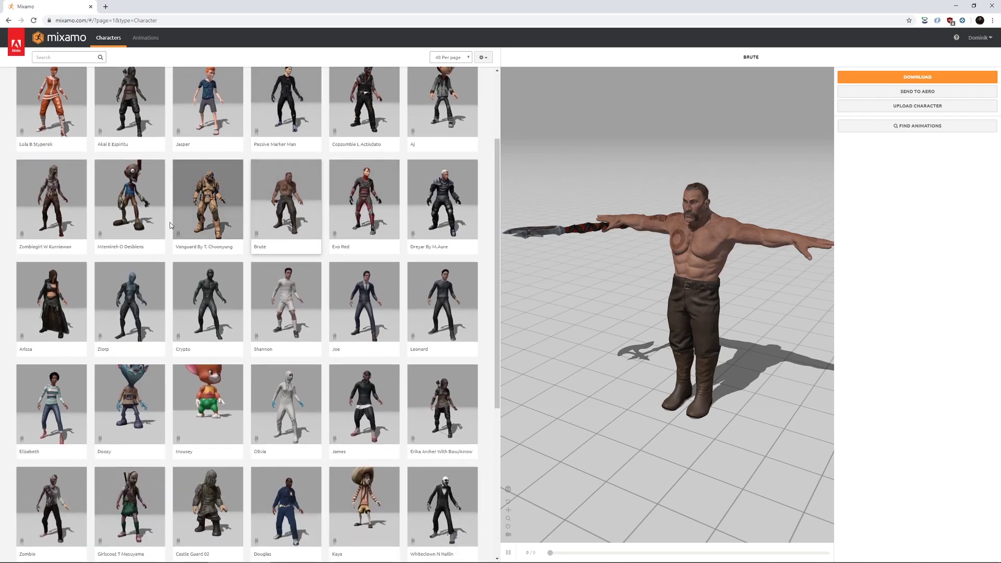
{"action": "scroll", "coordinate": [315, 349], "scroll_direction": "up", "scroll_amount": 3}
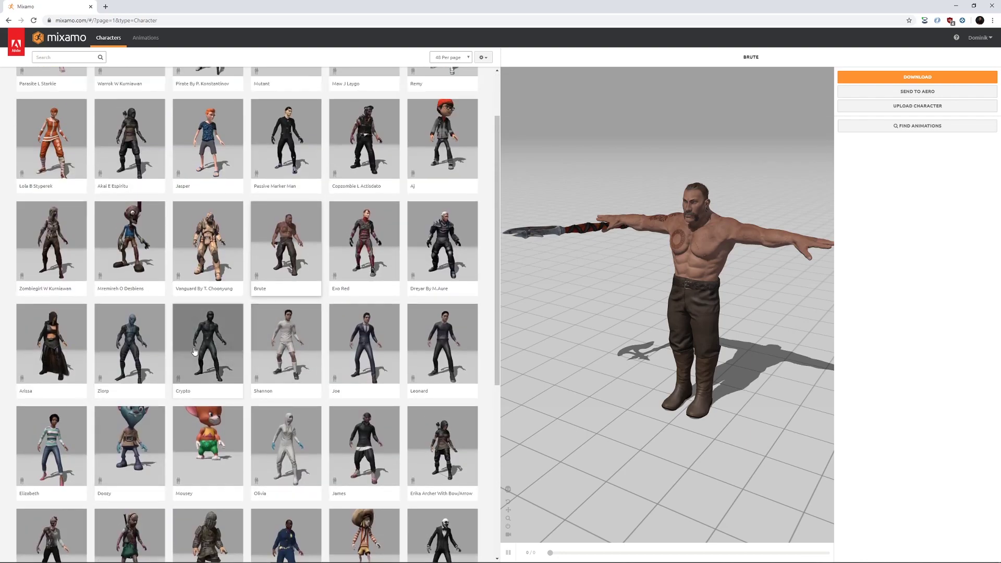
{"action": "scroll", "coordinate": [281, 250], "scroll_direction": "up", "scroll_amount": 1}
{"action": "scroll", "coordinate": [327, 176], "scroll_direction": "down", "scroll_amount": 1}
{"action": "left_click", "coordinate": [375, 345]}
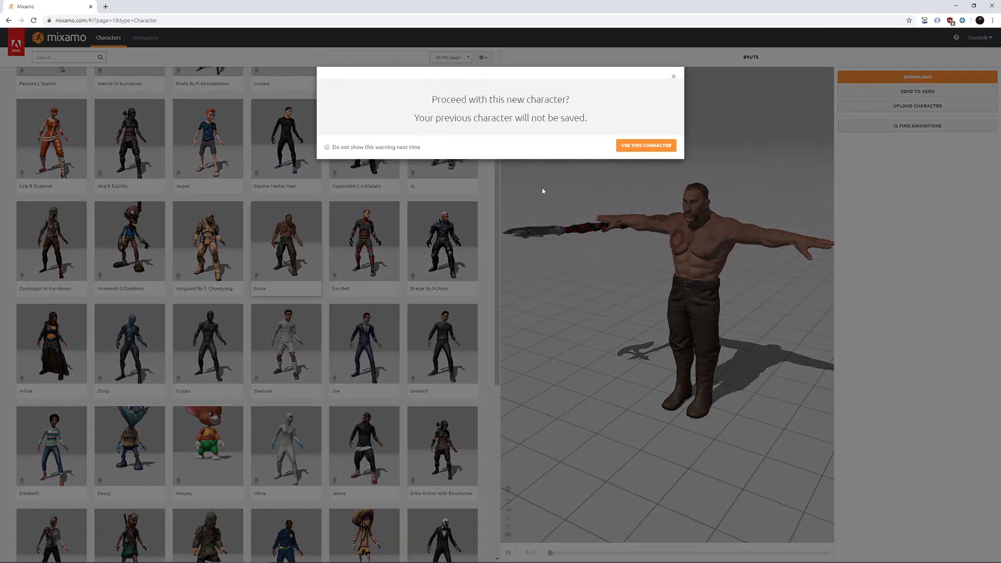
{"action": "left_click", "coordinate": [645, 146]}
{"action": "left_click_drag", "start_coordinate": [669, 199], "coordinate": [661, 318]}
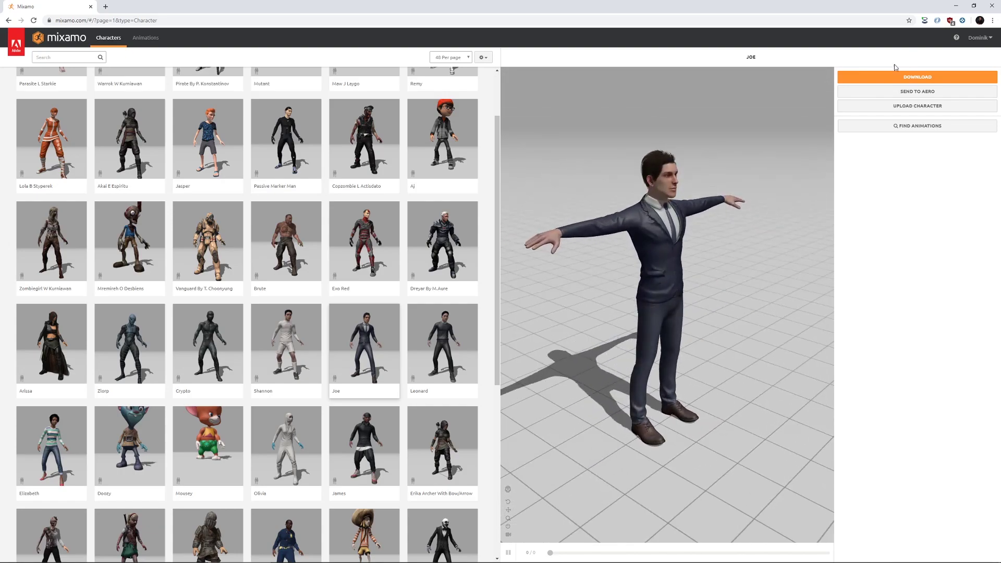
Download the Joe character in FBX for Unity format with the T-pose
{"action": "left_click", "coordinate": [917, 77]}
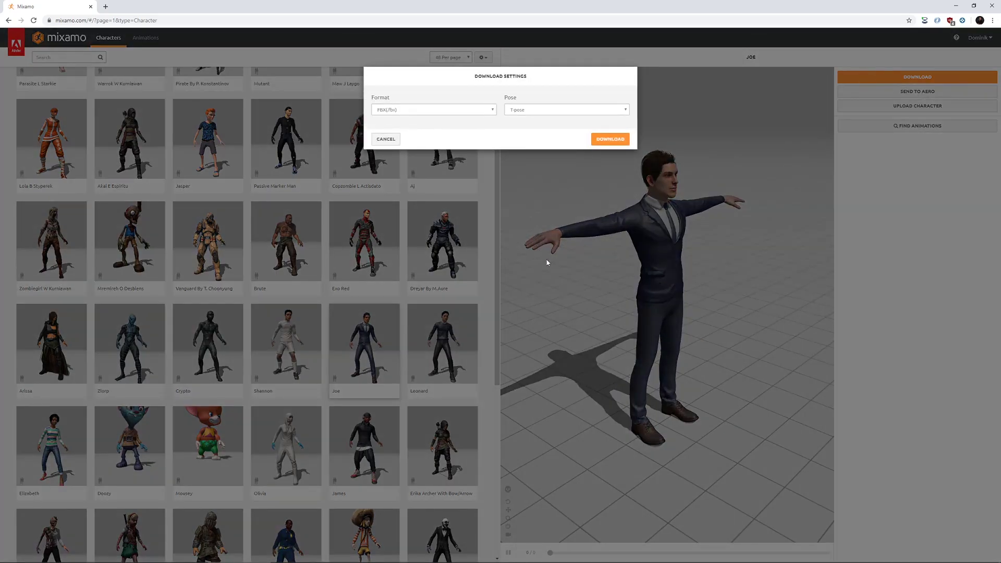
{"action": "left_click", "coordinate": [474, 113]}
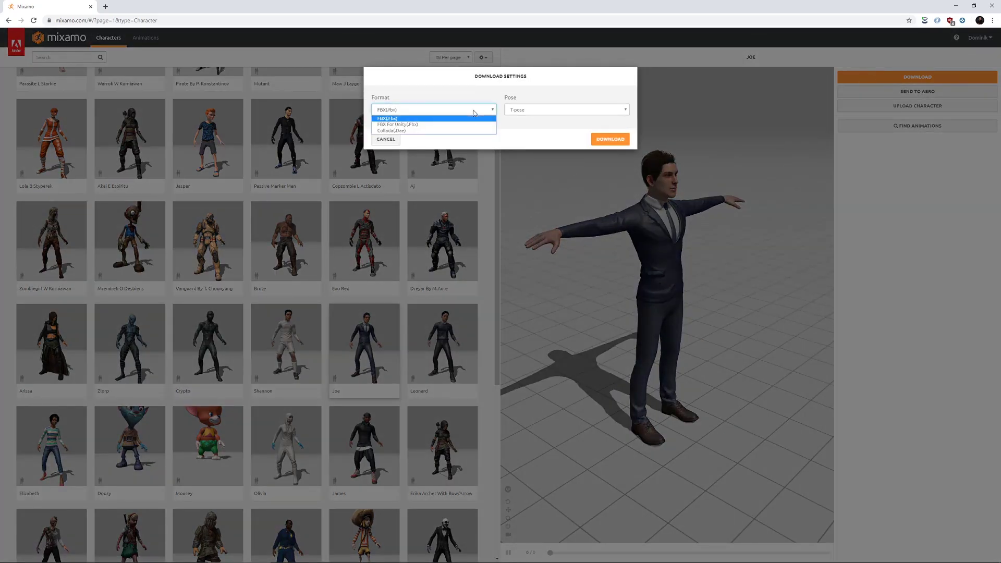
{"action": "left_click", "coordinate": [409, 125]}
{"action": "left_click", "coordinate": [516, 112]}
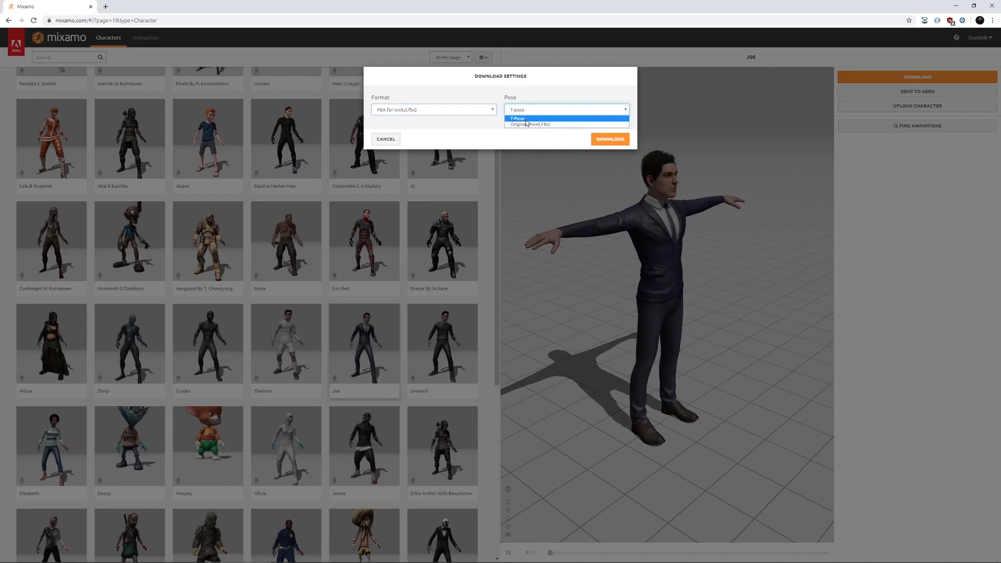
{"action": "left_click", "coordinate": [527, 117]}
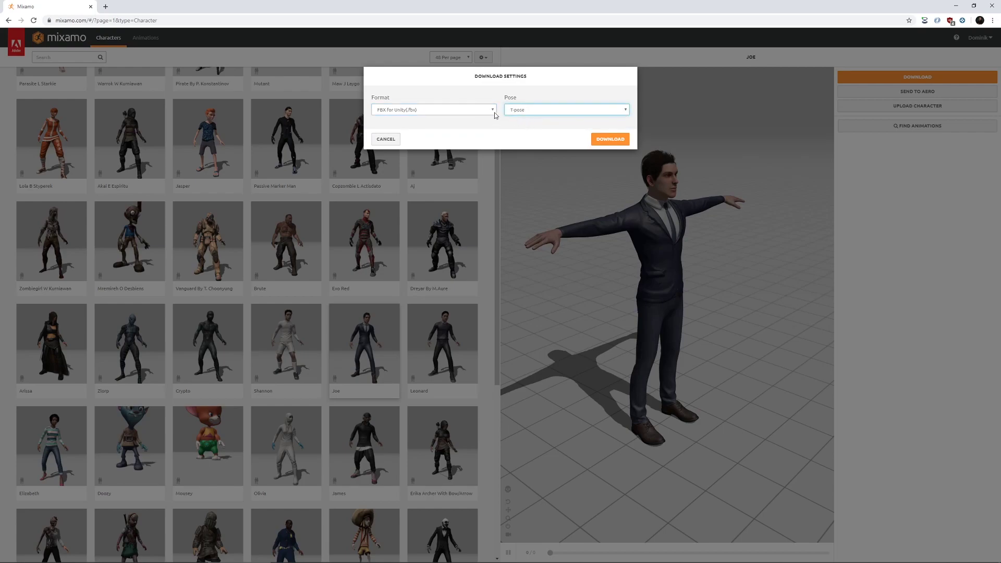
{"action": "left_click", "coordinate": [608, 139]}
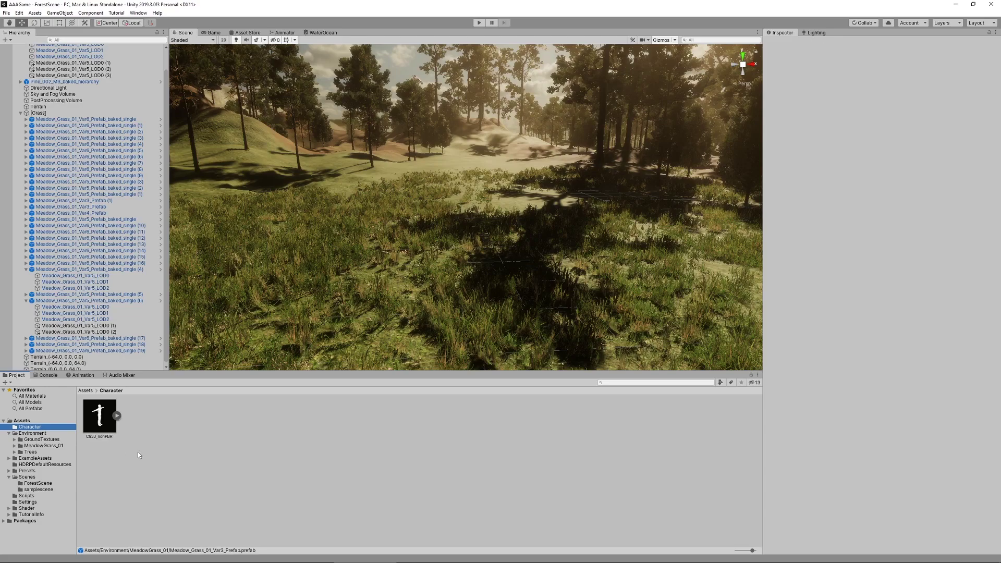
Switch to Unity and place the Ch33_nonPBR model on the grassy terrain at about X -12.6, Y 0, Z 13.1
{"action": "left_click", "coordinate": [104, 428]}
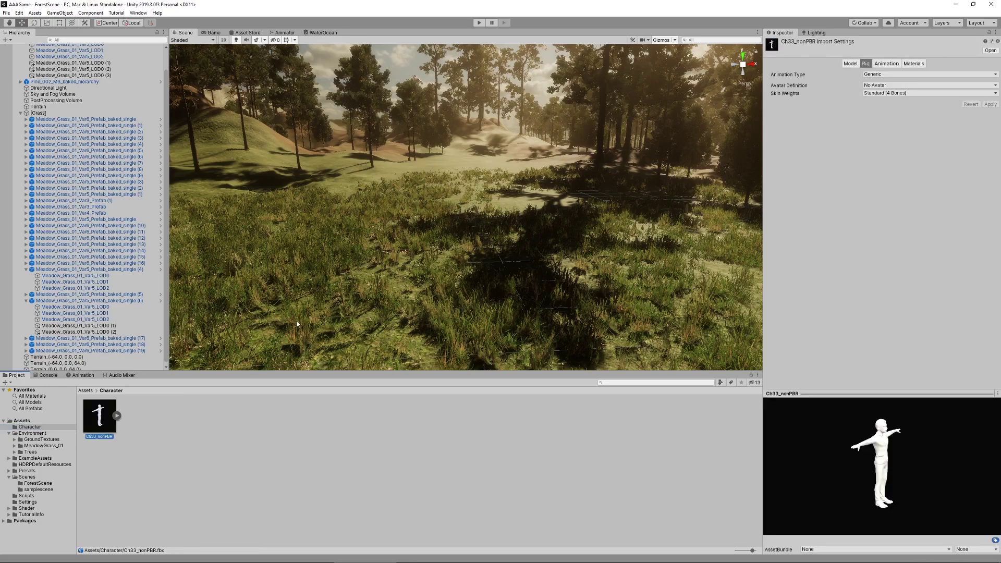
{"action": "right_click_drag", "start_coordinate": [300, 322], "coordinate": [203, 294]}
{"action": "left_click_drag", "start_coordinate": [100, 417], "coordinate": [426, 307]}
{"action": "scroll", "coordinate": [475, 226], "scroll_direction": "up", "scroll_amount": 3}
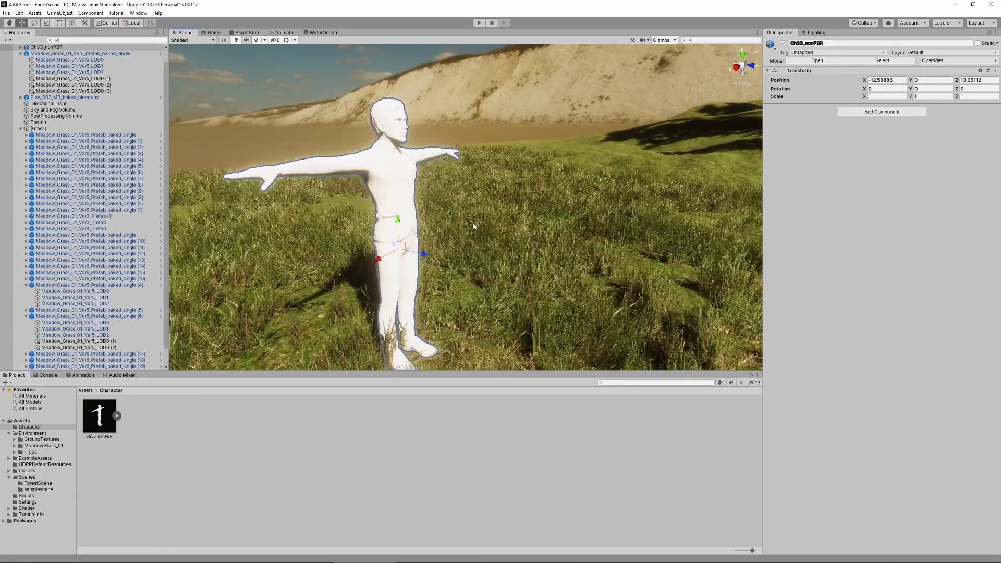
Examine the placed character in the scene from several angles and distances
{"action": "scroll", "coordinate": [475, 226], "scroll_direction": "up", "scroll_amount": 4}
{"action": "scroll", "coordinate": [477, 227], "scroll_direction": "down", "scroll_amount": 4}
{"action": "scroll", "coordinate": [363, 226], "scroll_direction": "down", "scroll_amount": 5}
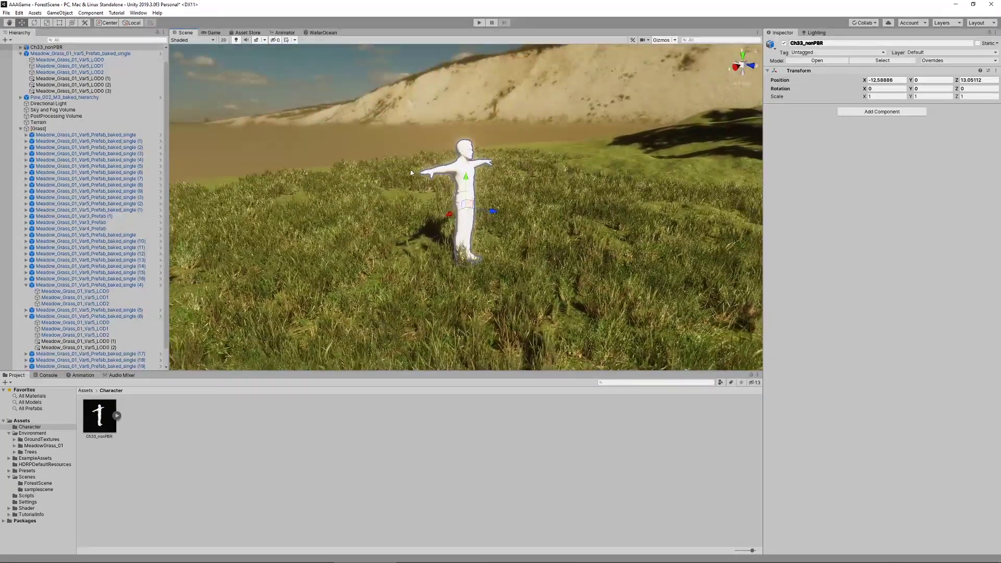
{"action": "right_click_drag", "start_coordinate": [411, 173], "coordinate": [525, 266]}
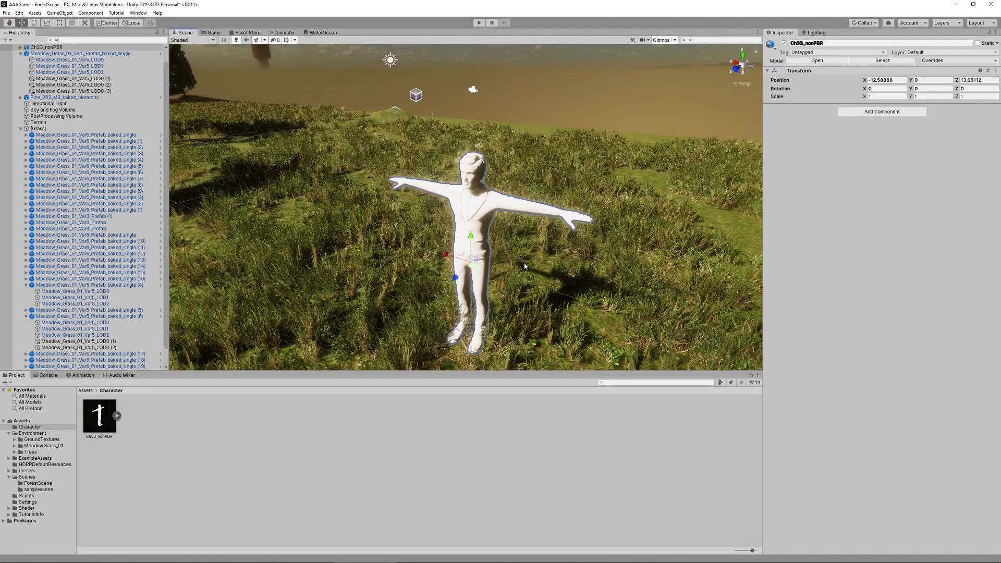
{"action": "left_click_drag", "start_coordinate": [462, 305], "coordinate": [389, 270], "text": "alt"}
{"action": "scroll", "coordinate": [389, 269], "scroll_direction": "up", "scroll_amount": 2}
{"action": "left_click", "coordinate": [415, 297]}
{"action": "right_click_drag", "start_coordinate": [422, 301], "coordinate": [452, 231]}
{"action": "left_click", "coordinate": [452, 232]}
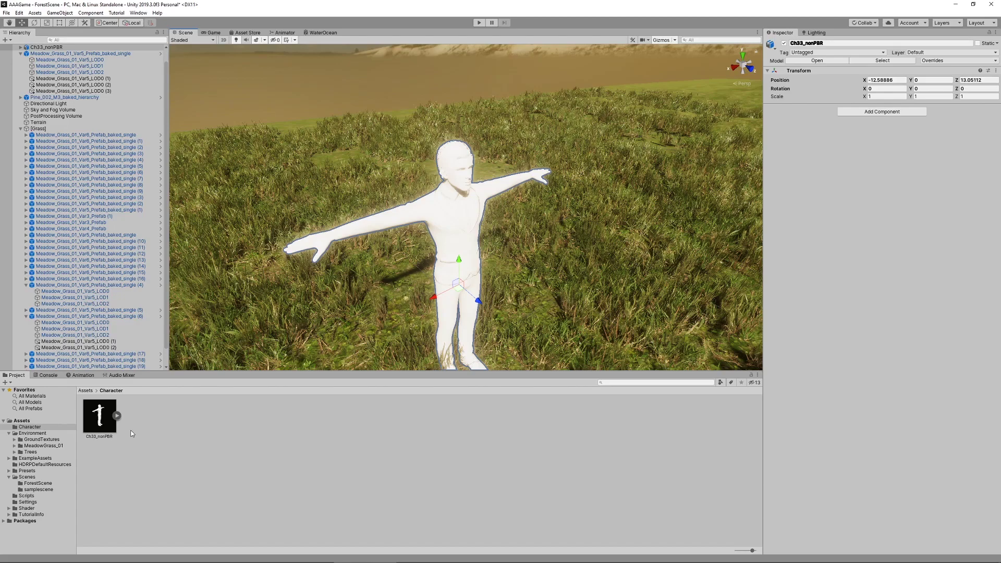
Extract the Ch33_nonPBR model's embedded textures into a new folder named Materials inside the Character folder
{"action": "left_click", "coordinate": [101, 419]}
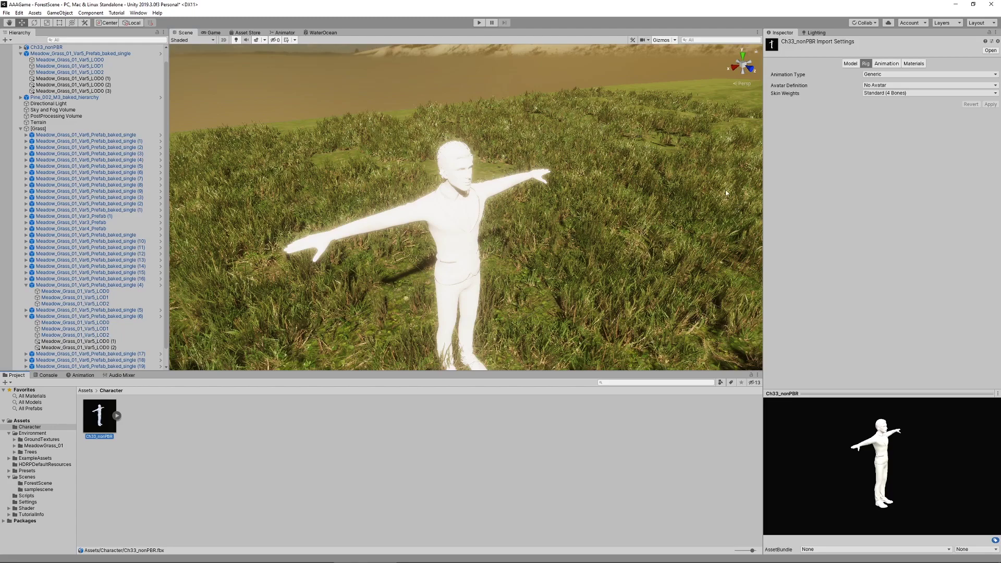
{"action": "left_click", "coordinate": [913, 64]}
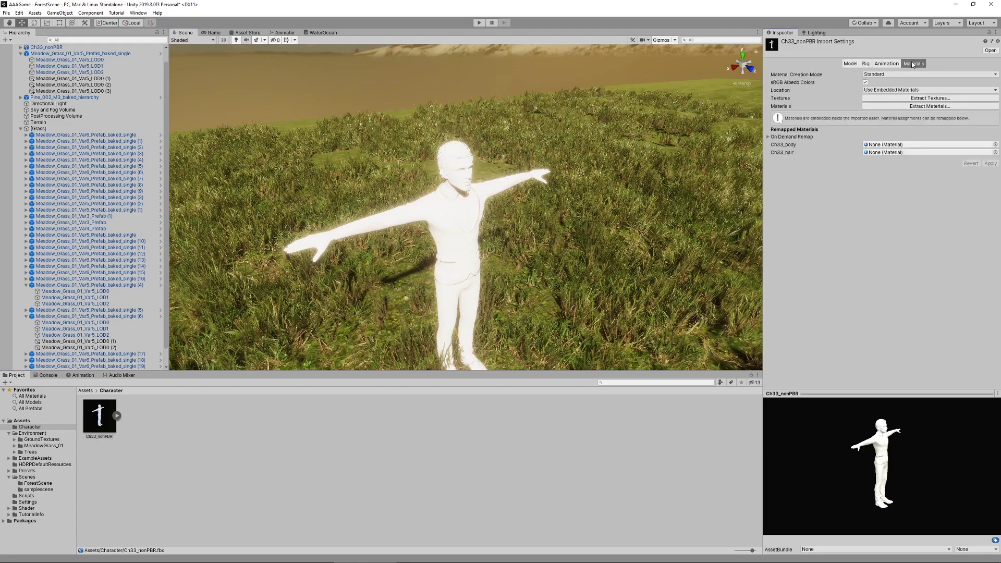
{"action": "left_click", "coordinate": [930, 99]}
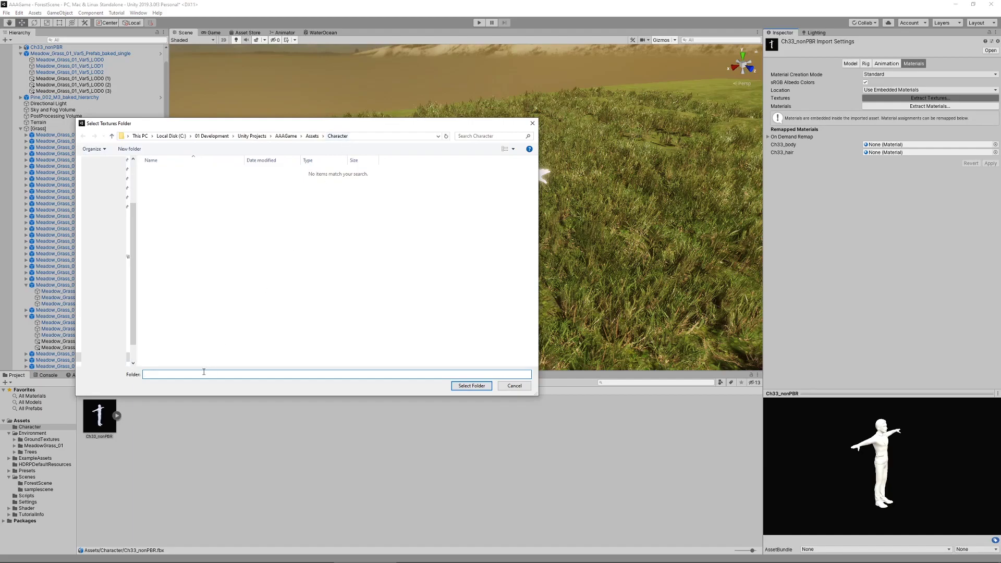
{"action": "left_click", "coordinate": [130, 148]}
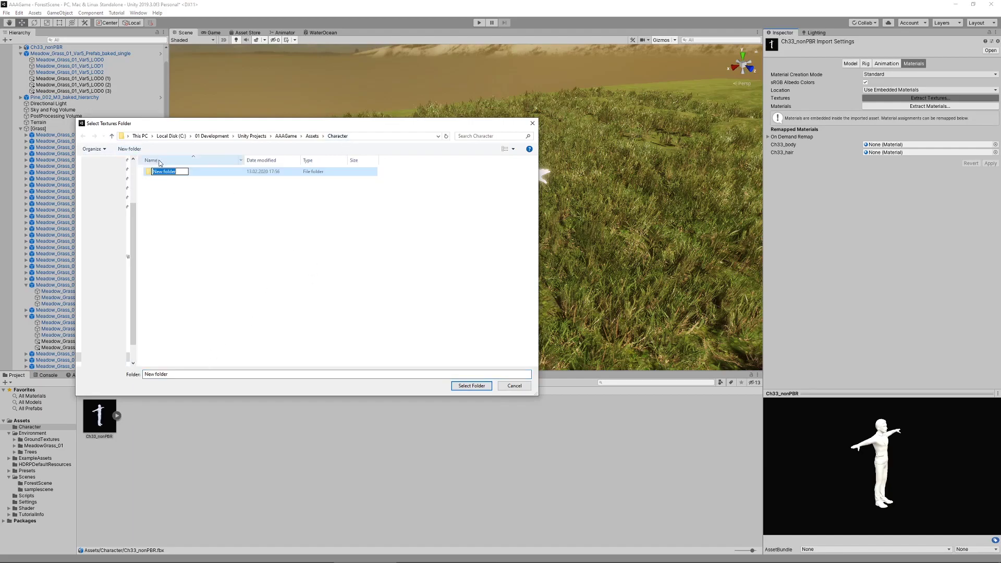
{"action": "type", "text": "Materials"}
{"action": "key", "text": "Return"}
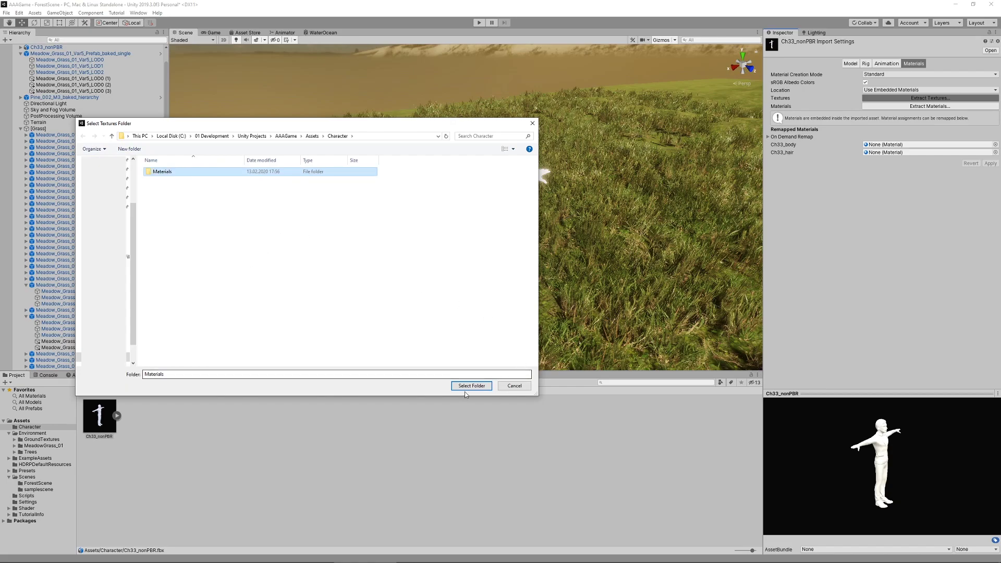
{"action": "left_click", "coordinate": [471, 385]}
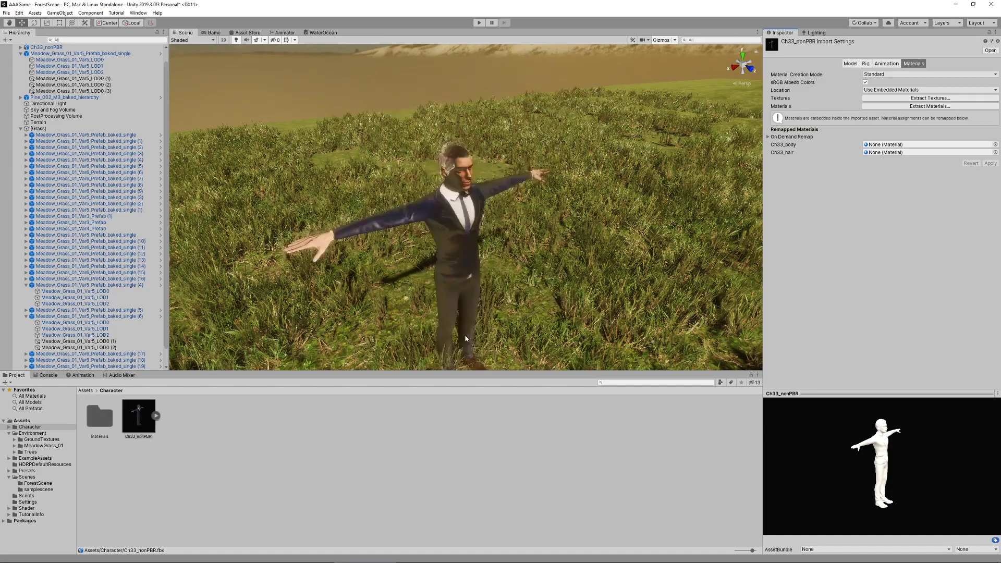
Open the character's Materials folder and inspect the extracted textures one by one
{"action": "double_click", "coordinate": [100, 417]}
{"action": "left_click", "coordinate": [98, 429]}
{"action": "left_click", "coordinate": [138, 427]}
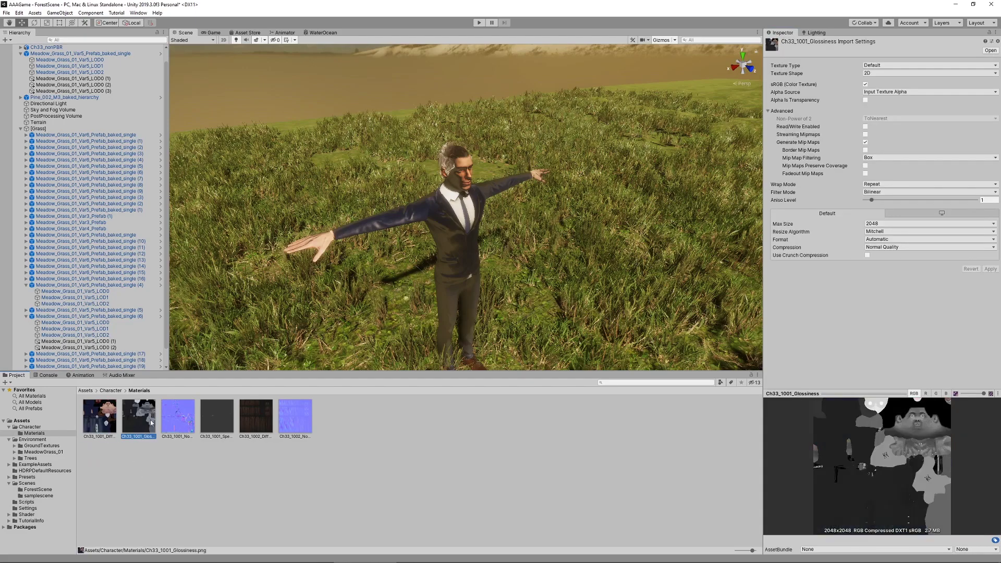
{"action": "left_click", "coordinate": [177, 425]}
{"action": "left_click", "coordinate": [216, 426]}
{"action": "left_click", "coordinate": [255, 428]}
{"action": "left_click", "coordinate": [293, 430]}
Focus on the character in the scene and examine its textured head, hair and suit up close
{"action": "left_click", "coordinate": [461, 246]}
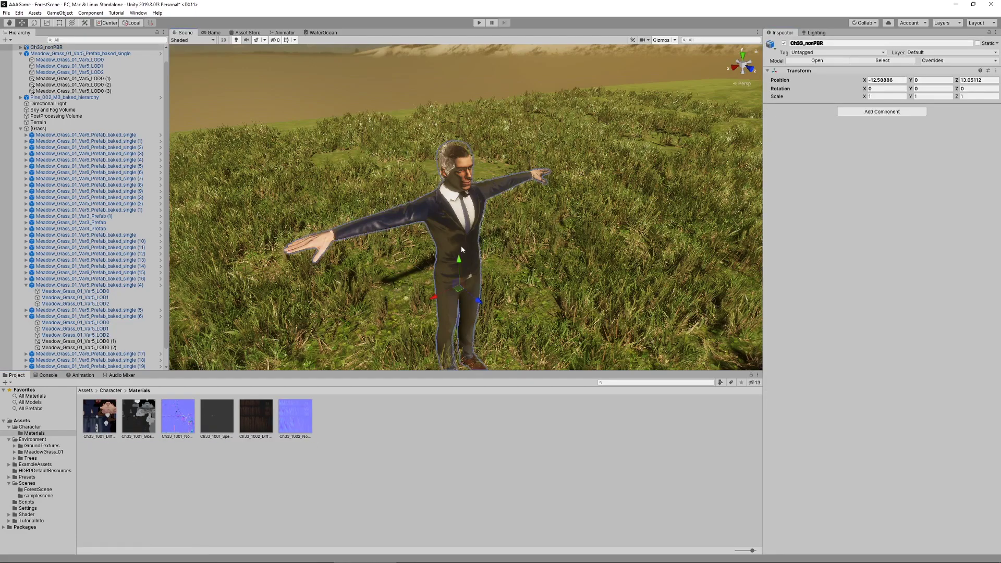
{"action": "key", "text": "f"}
{"action": "scroll", "coordinate": [457, 218], "scroll_direction": "up", "scroll_amount": 10}
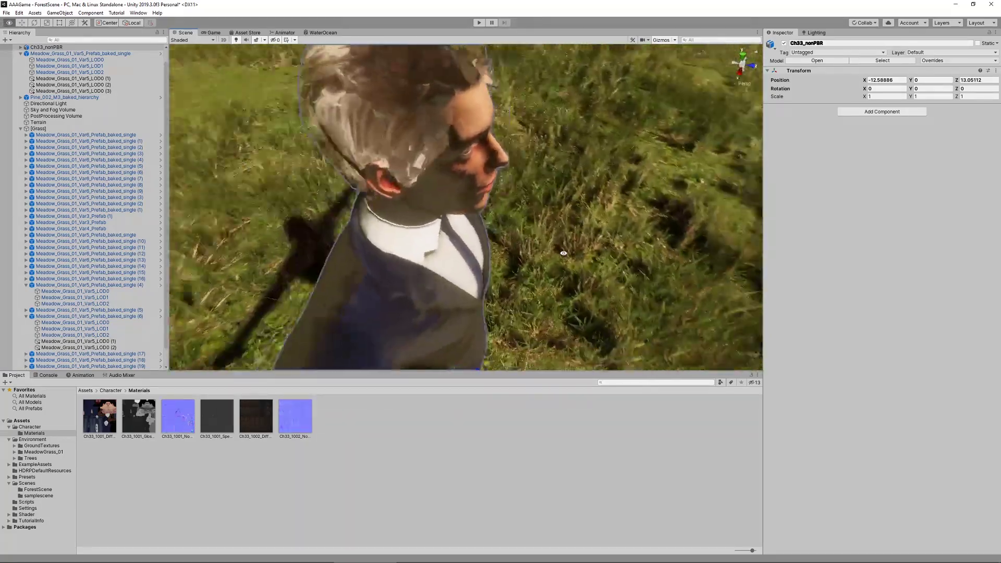
{"action": "left_click_drag", "start_coordinate": [567, 253], "coordinate": [406, 274], "text": "alt"}
{"action": "middle_click_drag", "start_coordinate": [406, 274], "coordinate": [430, 249]}
{"action": "scroll", "coordinate": [431, 249], "scroll_direction": "down", "scroll_amount": 5}
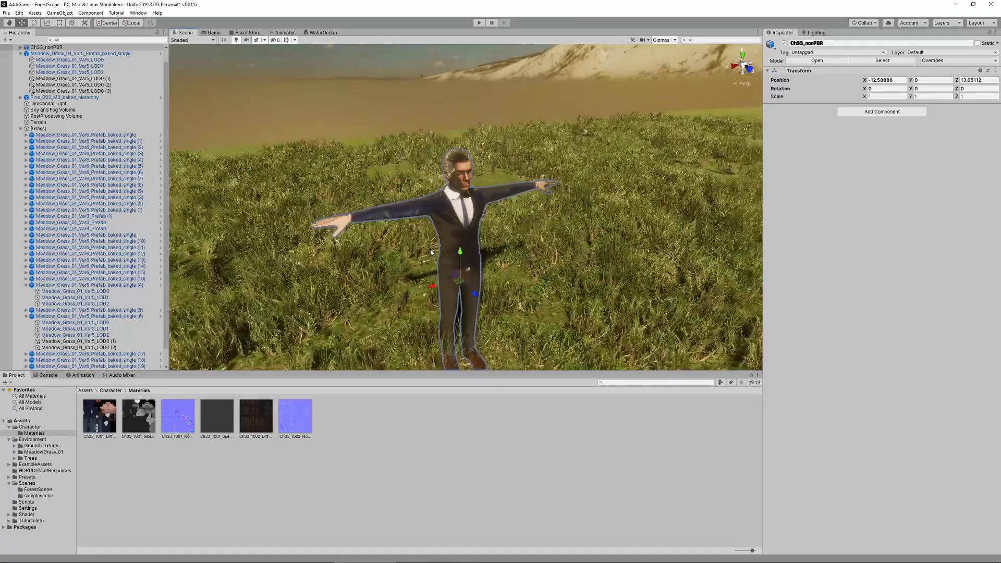
{"action": "scroll", "coordinate": [432, 251], "scroll_direction": "up", "scroll_amount": 3}
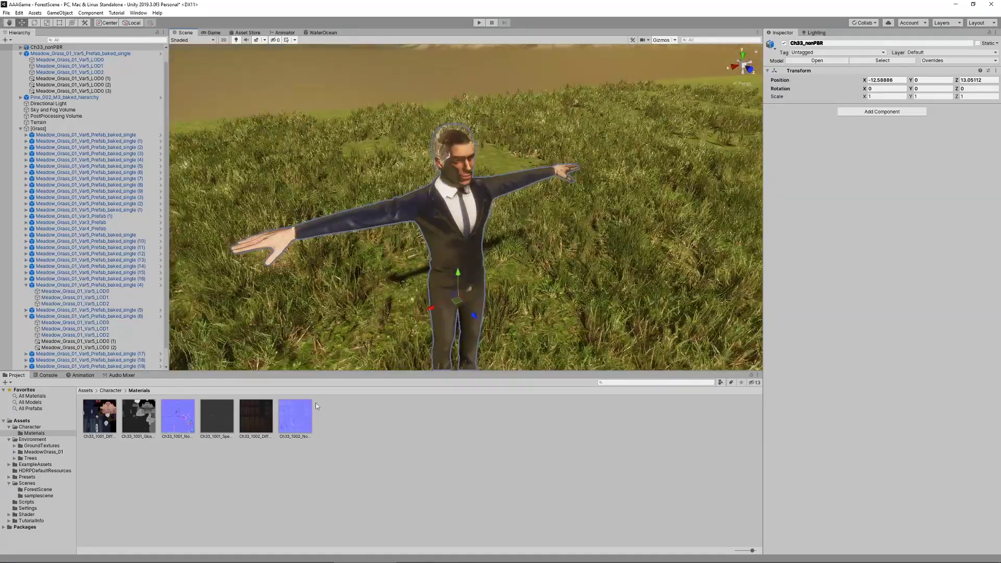
Extract the Ch33_nonPBR model's embedded materials into the Character/Materials folder and open that folder in the project
{"action": "left_click", "coordinate": [113, 390]}
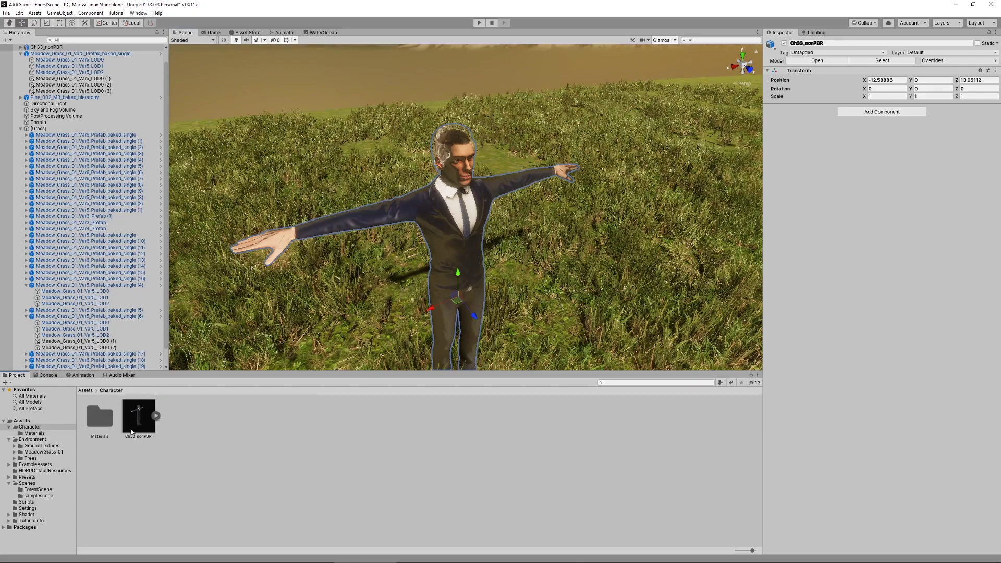
{"action": "left_click", "coordinate": [134, 422]}
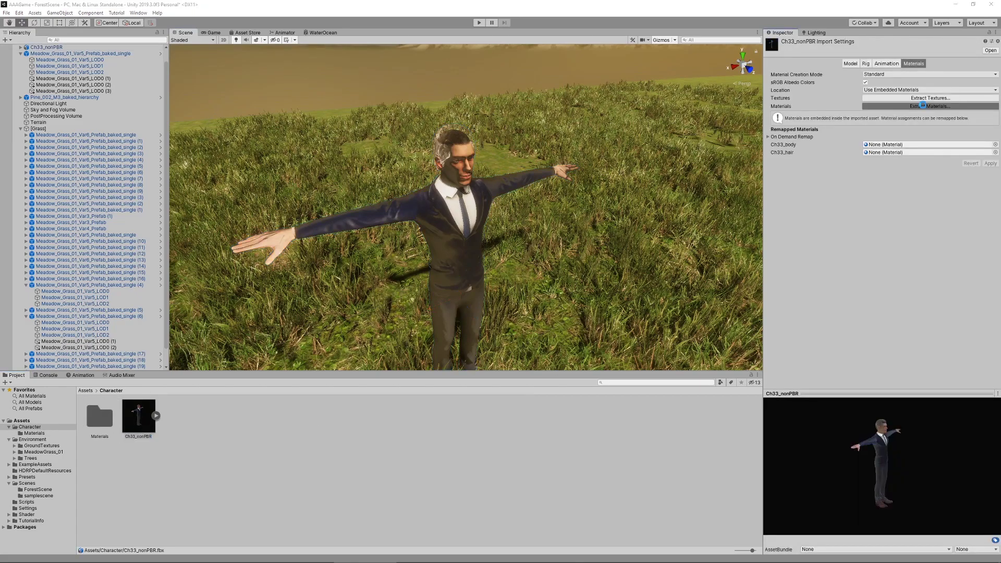
{"action": "left_click", "coordinate": [924, 106]}
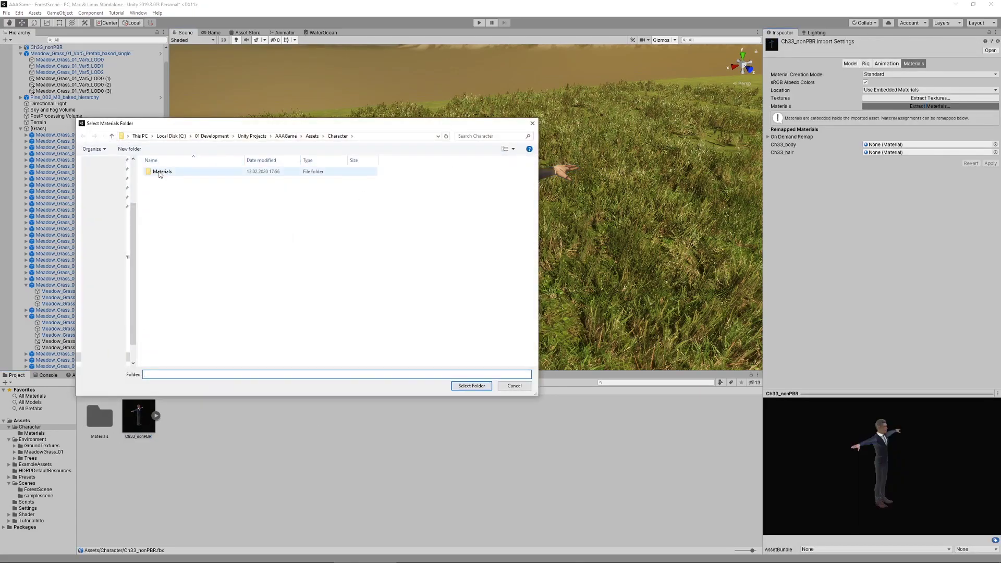
{"action": "double_click", "coordinate": [160, 172]}
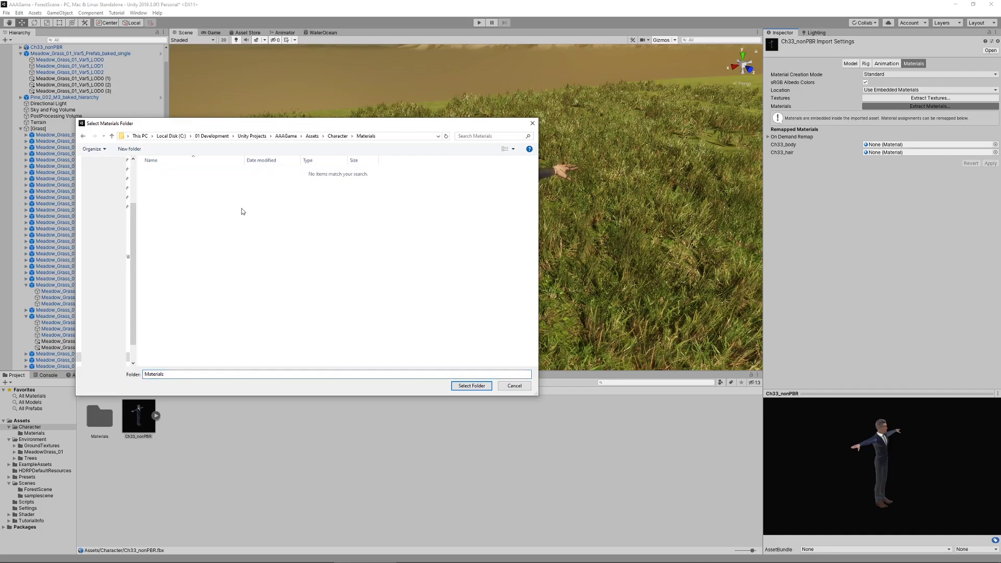
{"action": "left_click", "coordinate": [465, 387]}
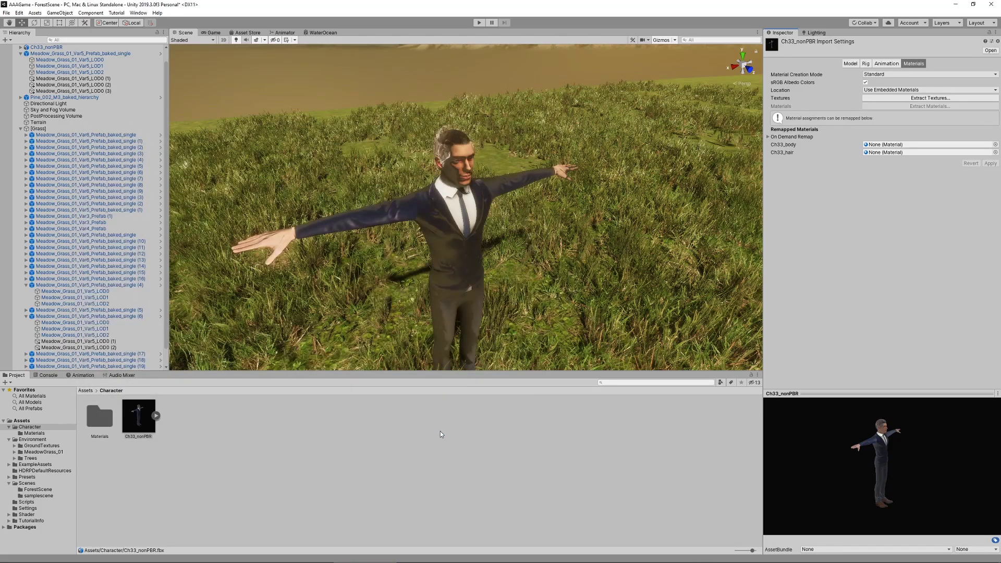
{"action": "mouse_move", "coordinate": [472, 280]}
{"action": "middle_mouse_down"}
{"action": "mouse_move", "coordinate": [453, 264]}
{"action": "mouse_move", "coordinate": [463, 278]}
{"action": "middle_mouse_up"}
{"action": "double_click", "coordinate": [102, 420]}
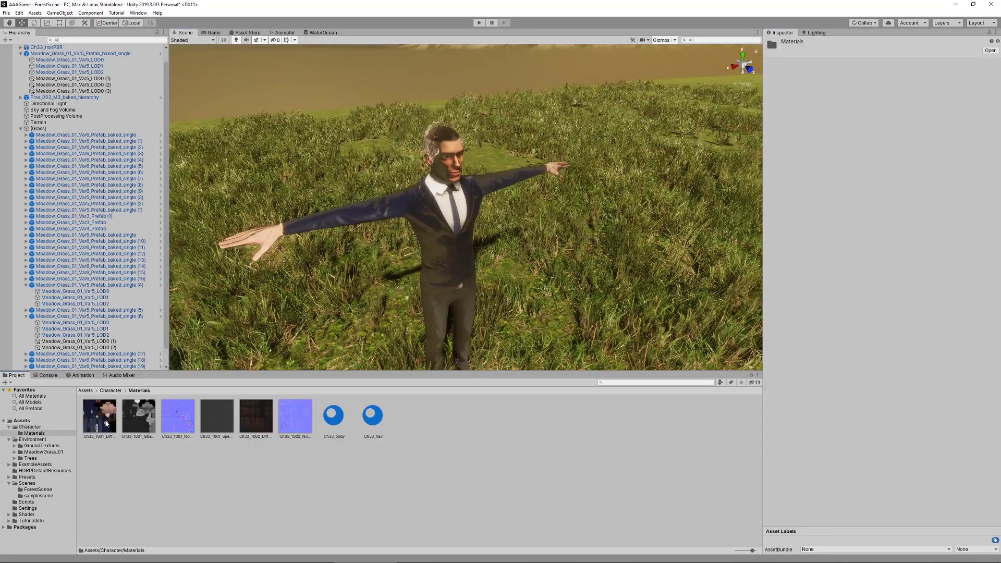
Compare the surface settings and previews of the extracted Ch33_body and Ch33_hair materials
{"action": "left_click", "coordinate": [343, 432]}
{"action": "left_click", "coordinate": [369, 425]}
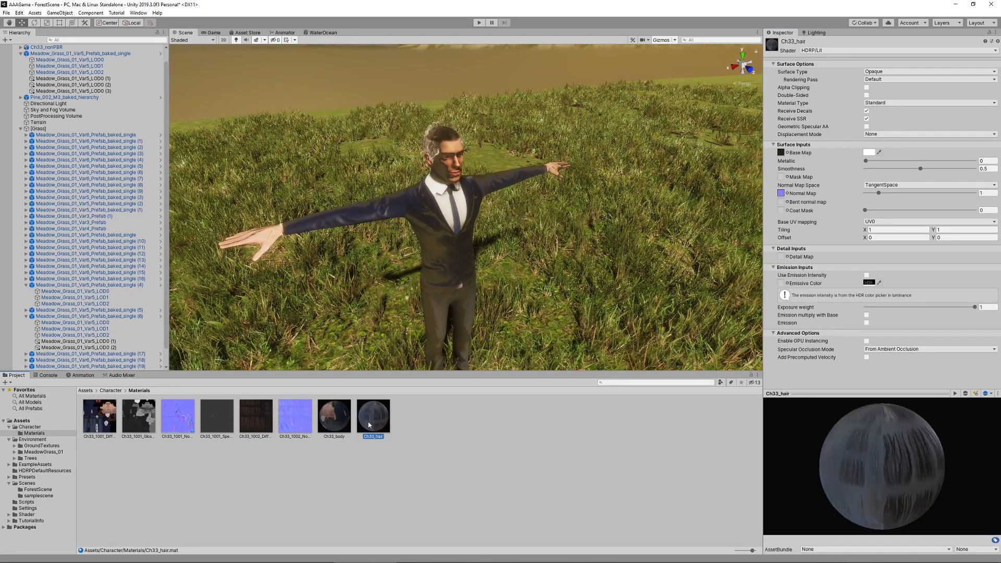
{"action": "left_click", "coordinate": [343, 421]}
{"action": "left_click", "coordinate": [368, 423]}
{"action": "left_click", "coordinate": [343, 424]}
{"action": "left_click", "coordinate": [362, 484]}
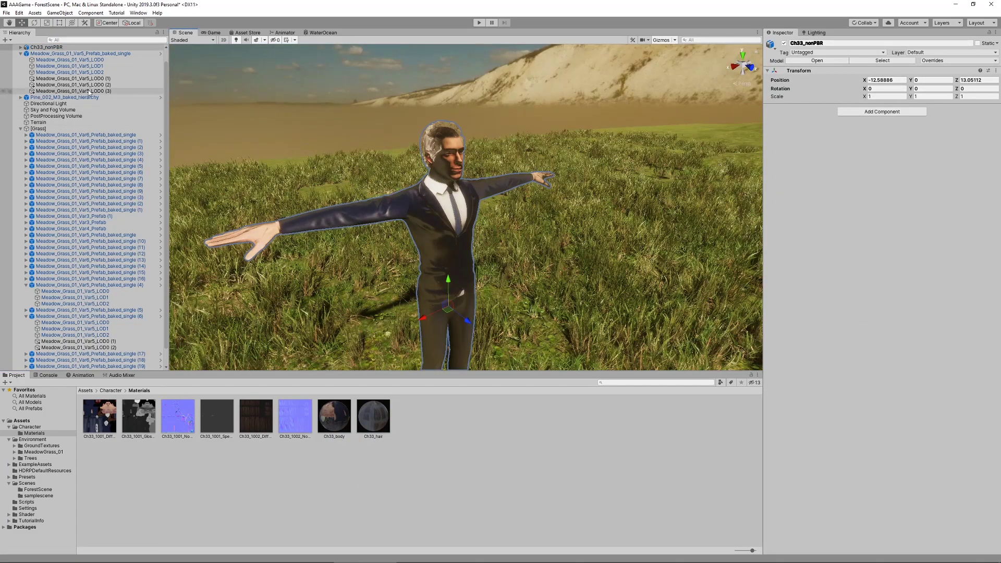
Collapse the expanded Meadow_Grass_01_Var5 prefab and the [Grass] group in the scene hierarchy
{"action": "scroll", "coordinate": [82, 96], "scroll_direction": "up", "scroll_amount": 1}
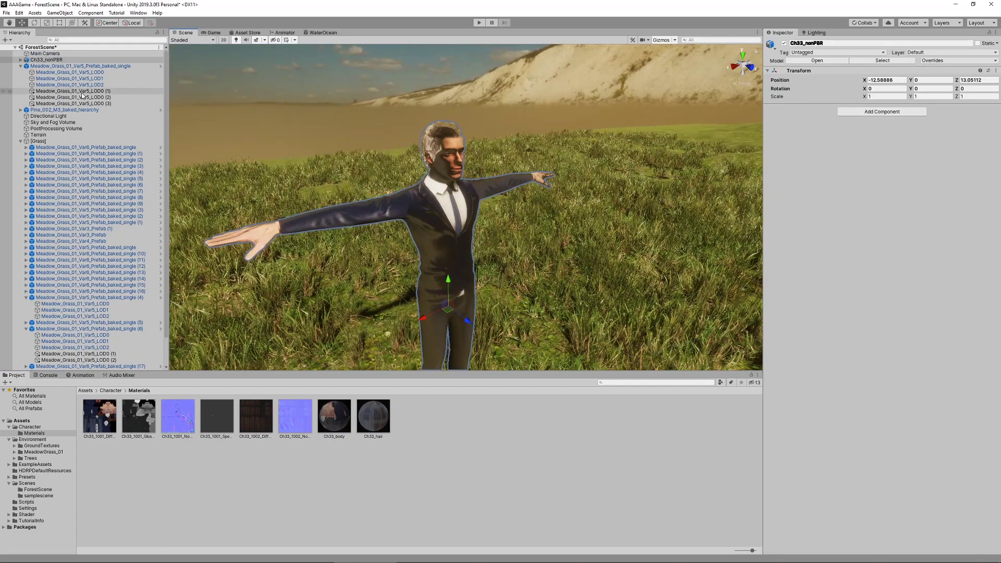
{"action": "left_click", "coordinate": [20, 66]}
{"action": "left_click", "coordinate": [21, 72]}
{"action": "left_click", "coordinate": [20, 72]}
{"action": "left_click", "coordinate": [20, 103]}
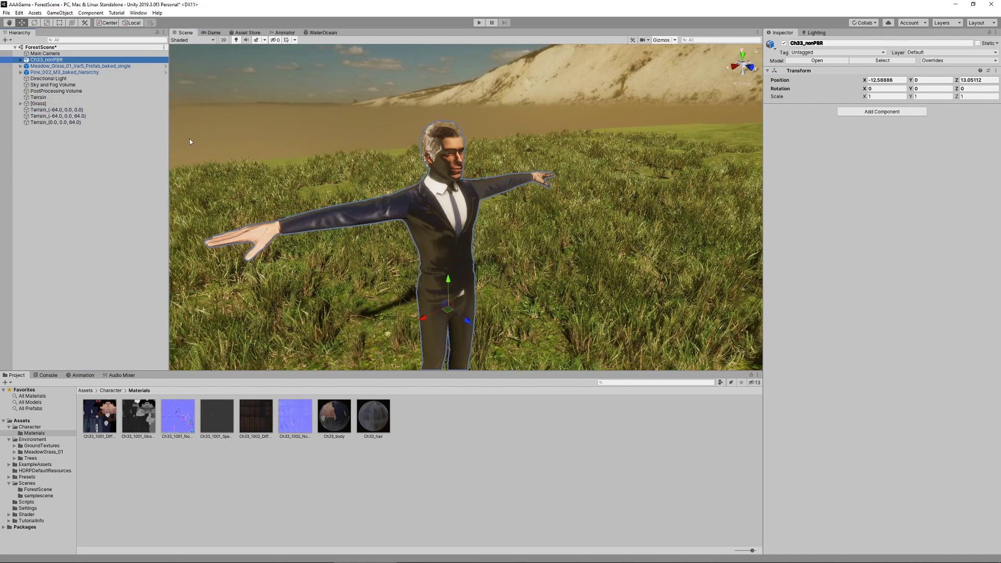
Expand the Ch33_nonPBR character in the hierarchy and check which material its Ch33_Belt mesh uses
{"action": "left_click", "coordinate": [20, 60]}
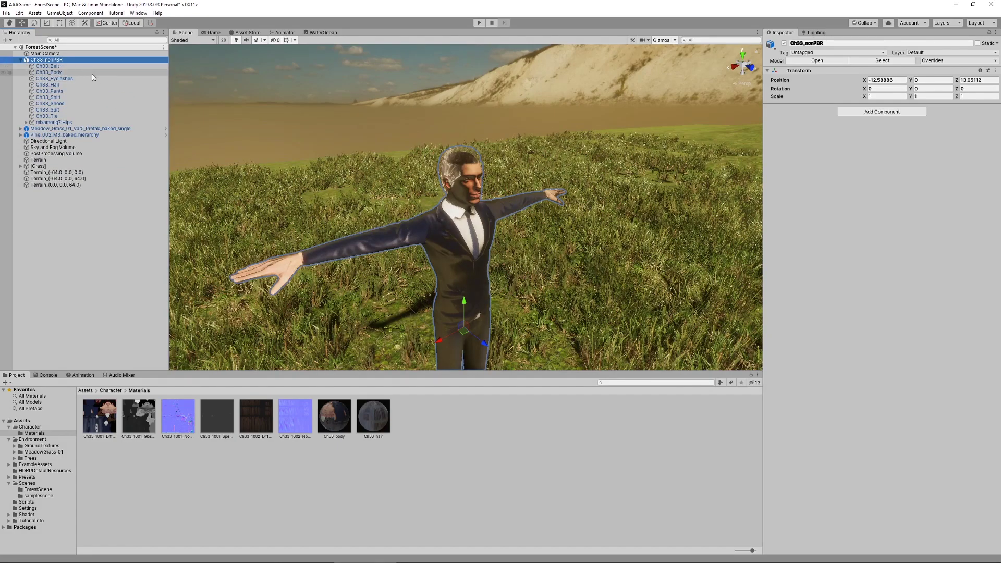
{"action": "left_click", "coordinate": [78, 66]}
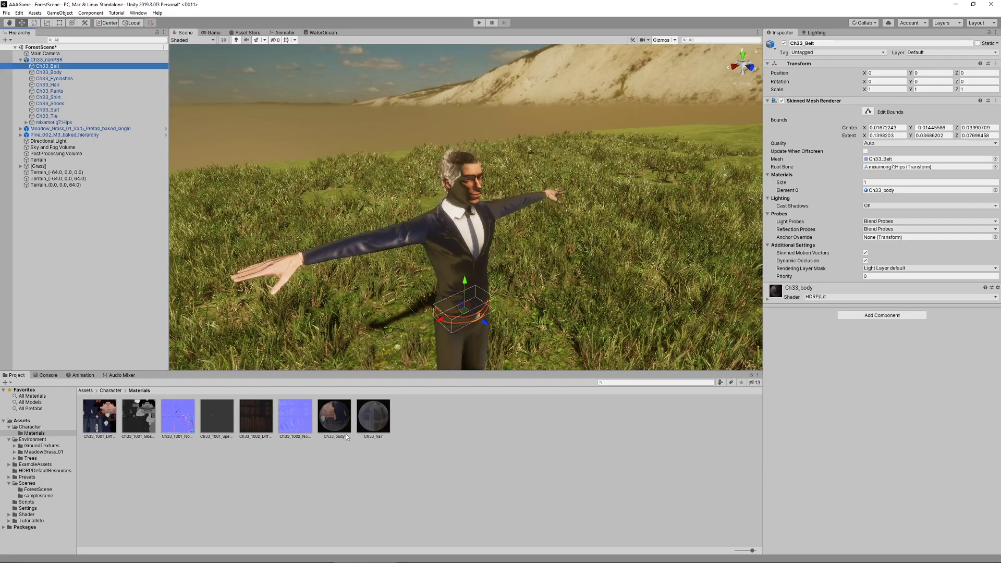
{"action": "left_click", "coordinate": [426, 428]}
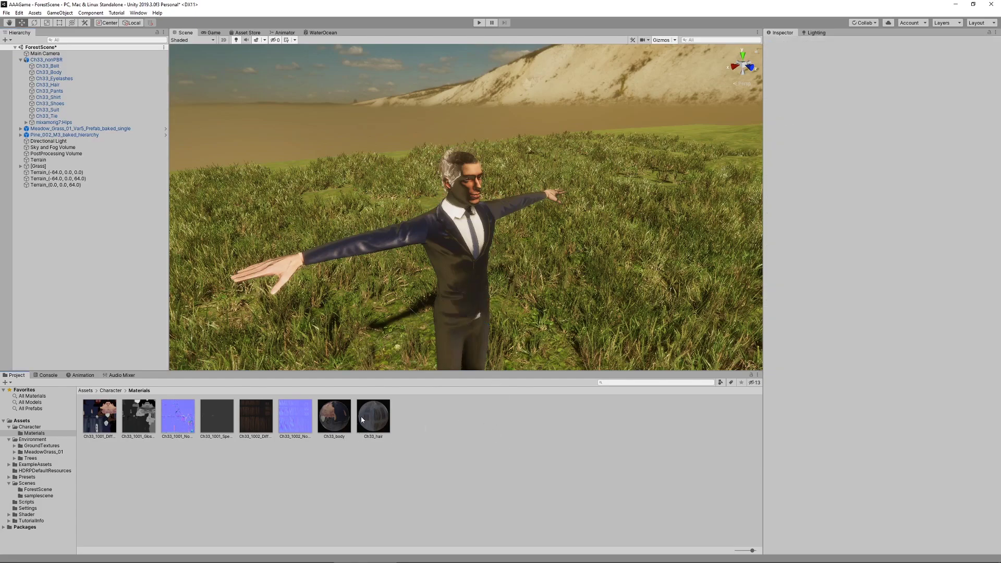
Examine the Ch33_body and Ch33_hair materials alongside a close view of the character's suit, face and hair in the scene
{"action": "left_click", "coordinate": [337, 436]}
{"action": "left_click_drag", "start_coordinate": [526, 292], "coordinate": [484, 260], "text": "alt"}
{"action": "middle_click_drag", "start_coordinate": [515, 253], "coordinate": [473, 259]}
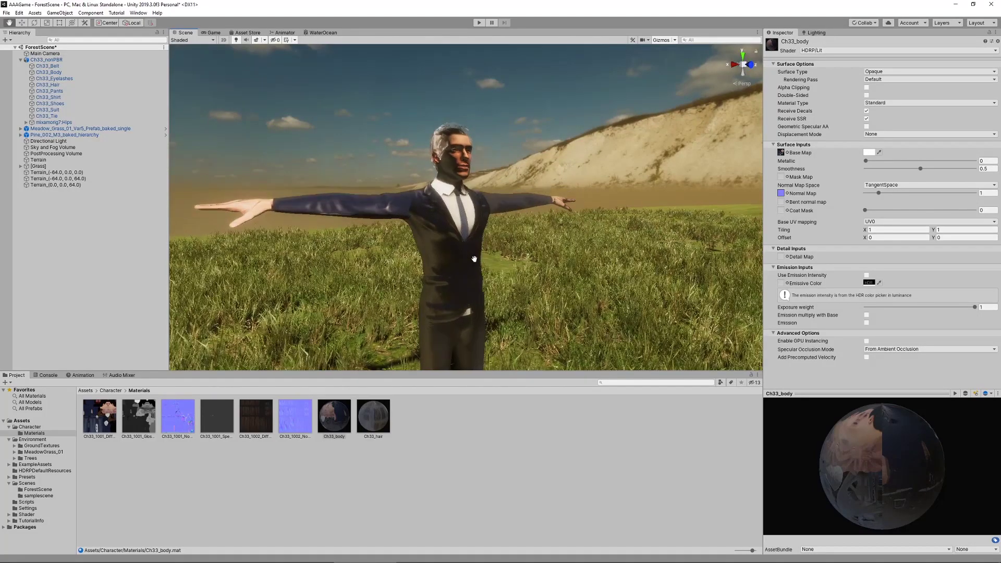
{"action": "left_click", "coordinate": [375, 416]}
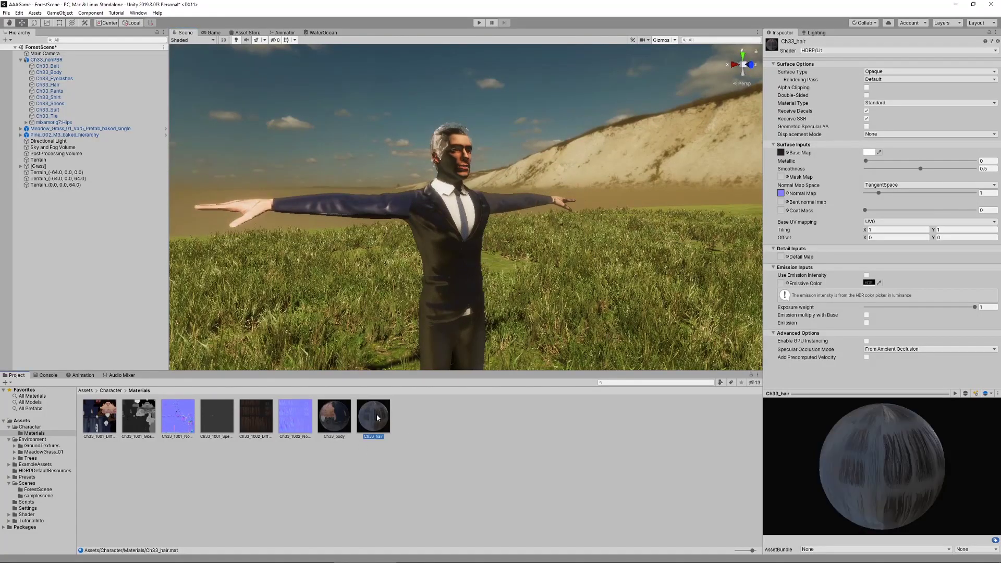
{"action": "left_click", "coordinate": [420, 443]}
{"action": "middle_click_drag", "start_coordinate": [433, 182], "coordinate": [435, 206]}
{"action": "left_click_drag", "start_coordinate": [435, 206], "coordinate": [441, 235], "text": "alt"}
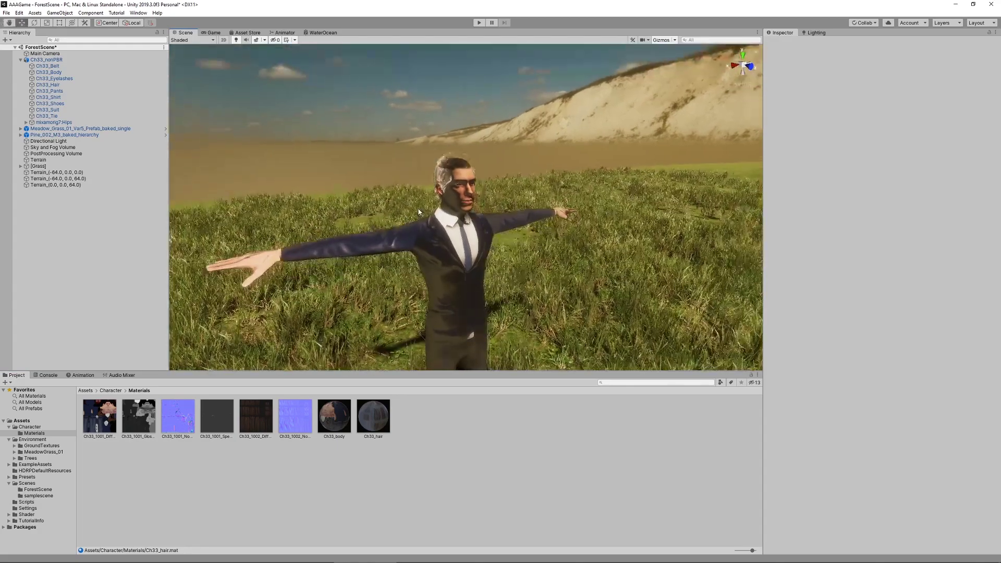
{"action": "scroll", "coordinate": [441, 235], "scroll_direction": "up", "scroll_amount": 5}
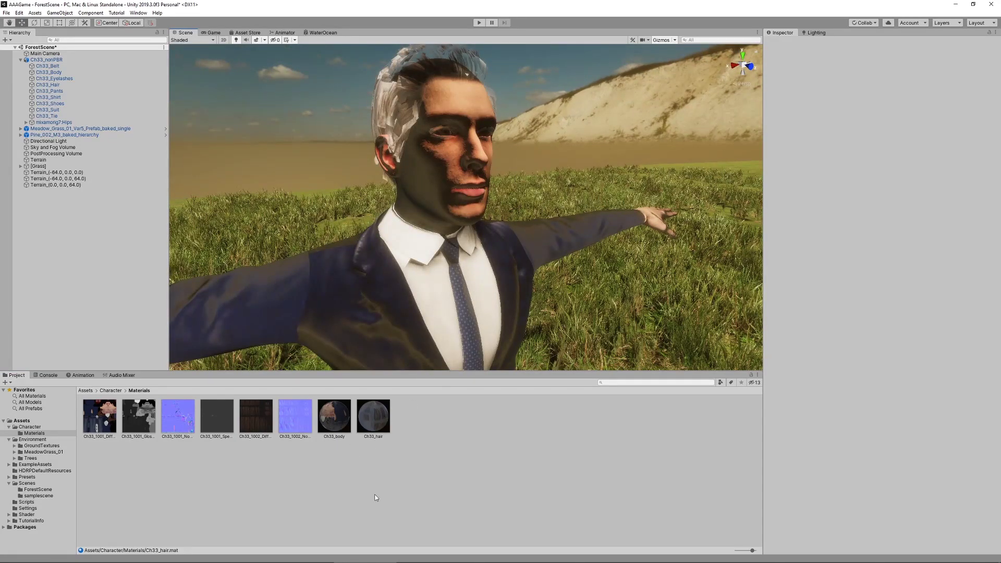
{"action": "left_click_drag", "start_coordinate": [479, 236], "coordinate": [466, 256], "text": "alt"}
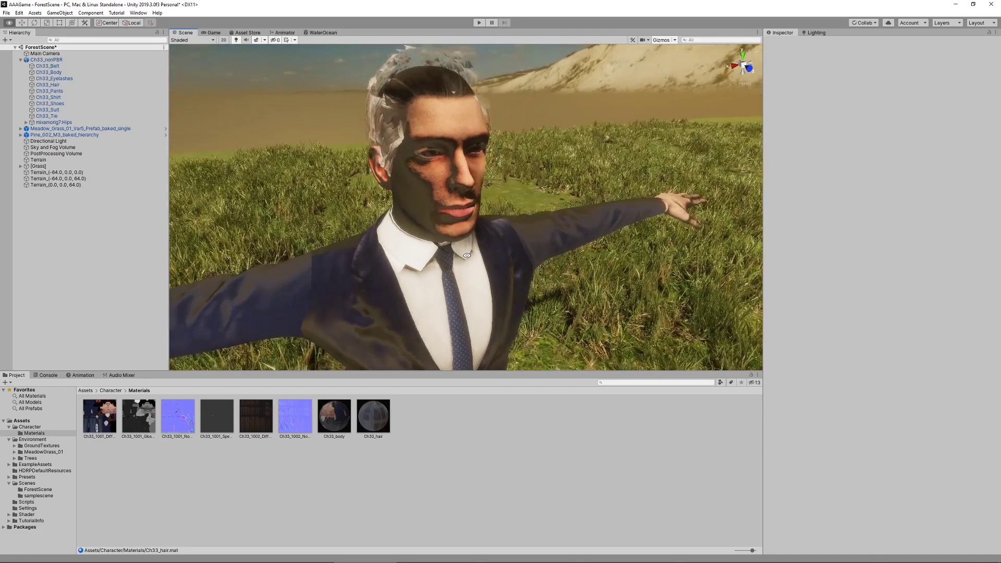
Review the Ch33_body material and the Ch33_1001 diffuse, glossiness, normal and specular textures
{"action": "left_click", "coordinate": [340, 425]}
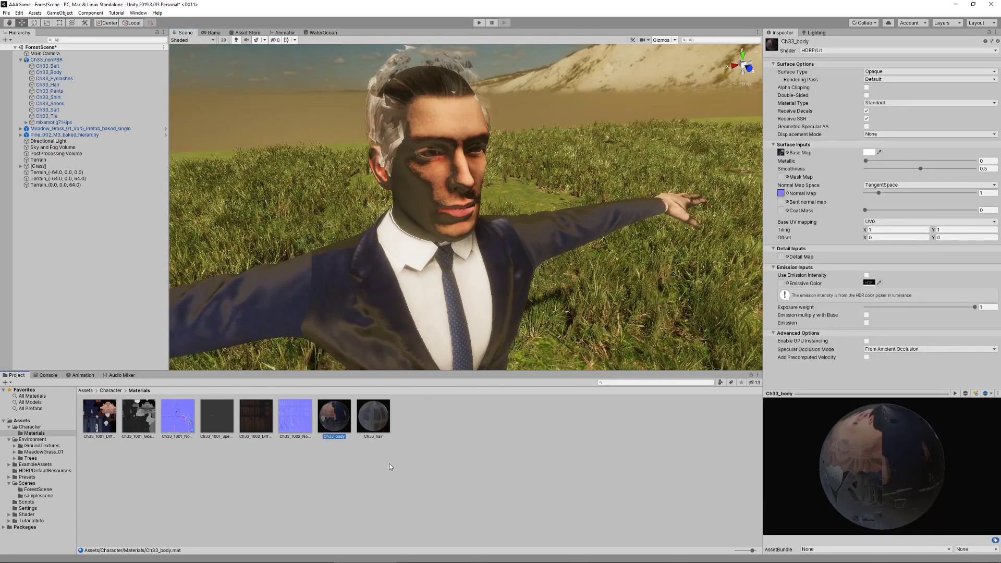
{"action": "left_click", "coordinate": [97, 425]}
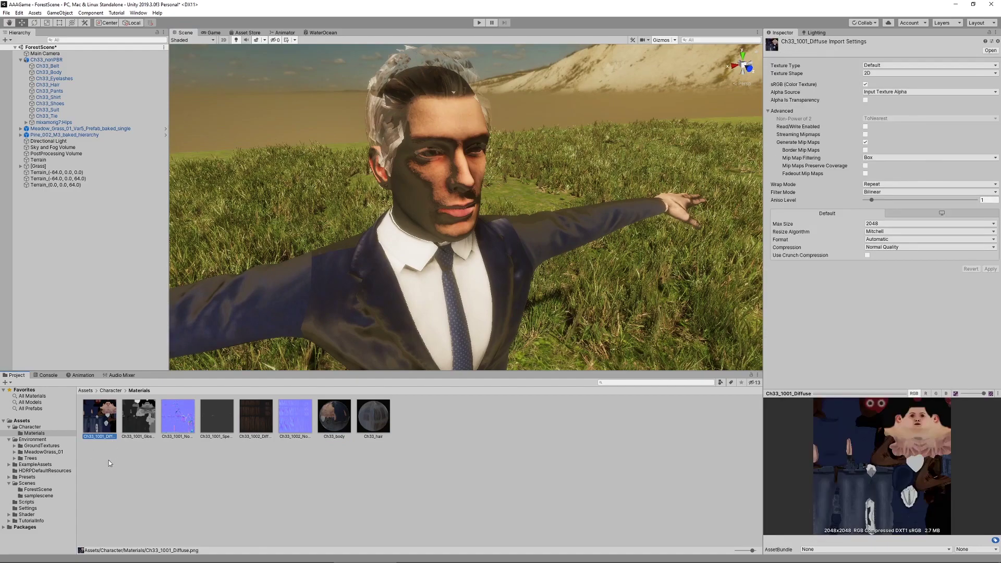
{"action": "left_click", "coordinate": [139, 425]}
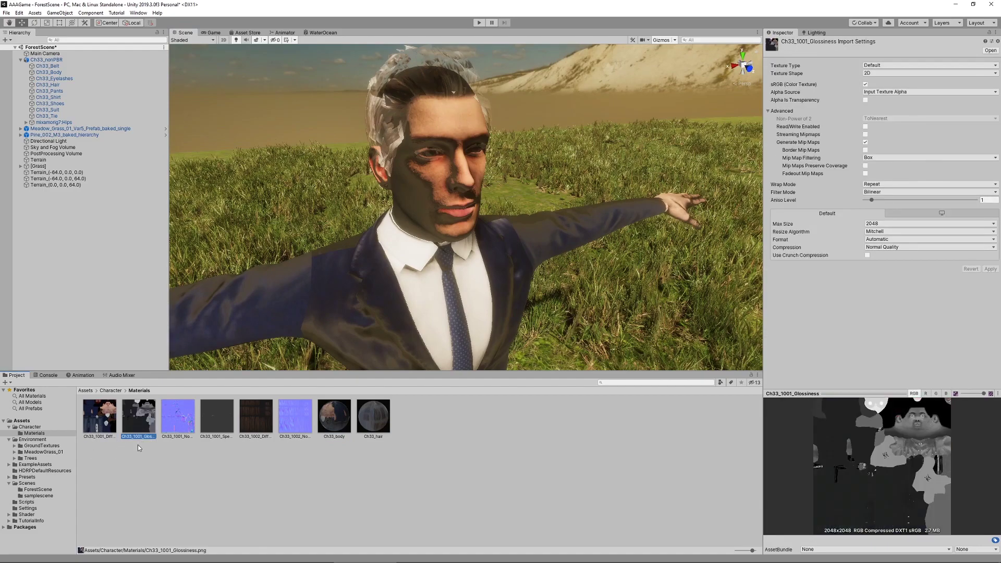
{"action": "left_click", "coordinate": [181, 426]}
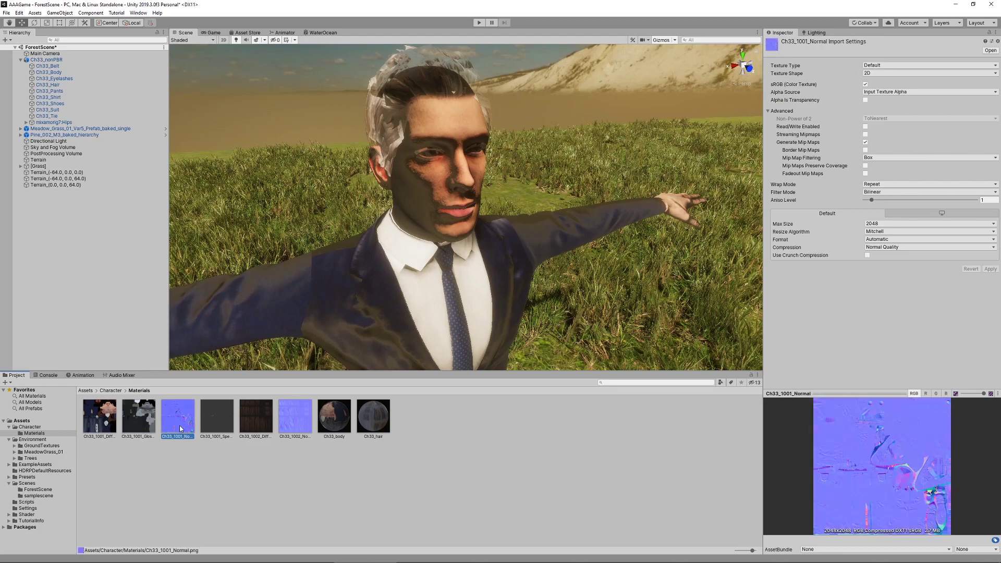
{"action": "left_click", "coordinate": [213, 436]}
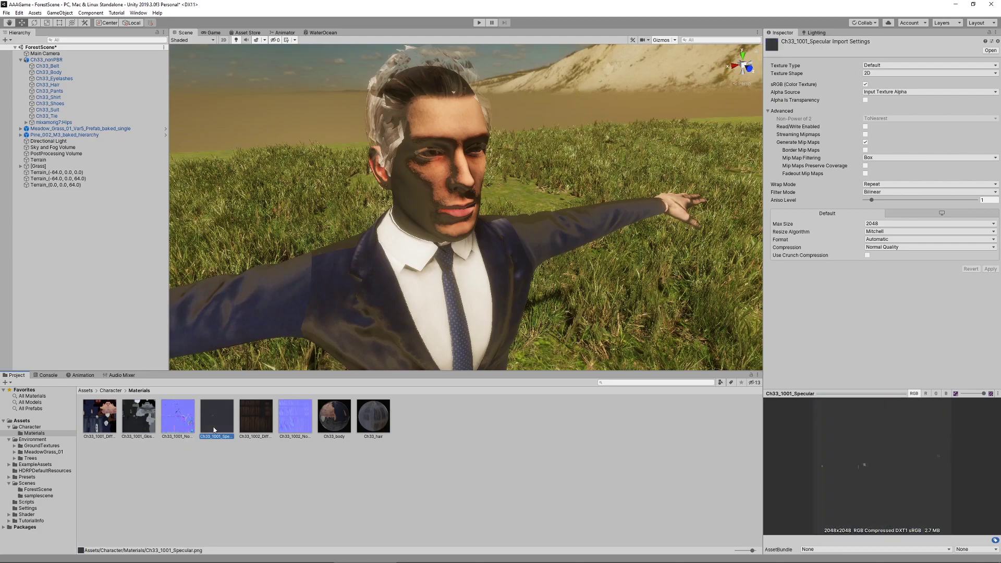
{"action": "left_click", "coordinate": [249, 468]}
{"action": "left_click", "coordinate": [343, 417]}
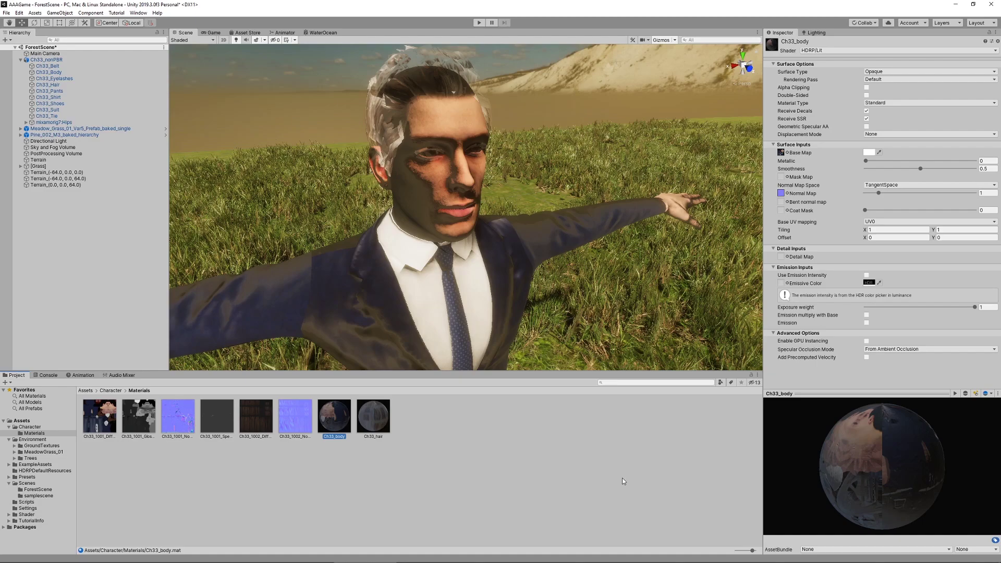
{"action": "left_click", "coordinate": [139, 417]}
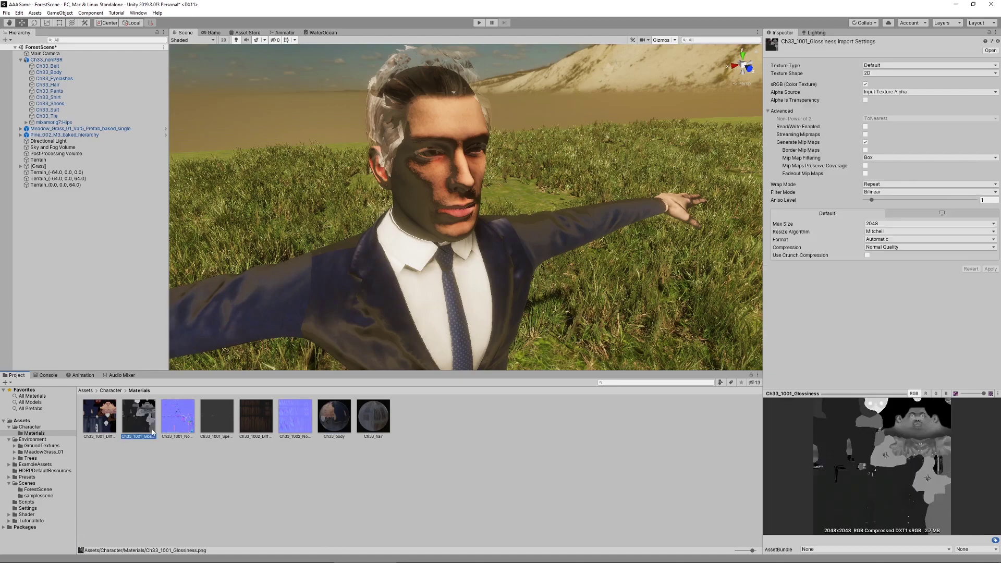
{"action": "left_click", "coordinate": [353, 468]}
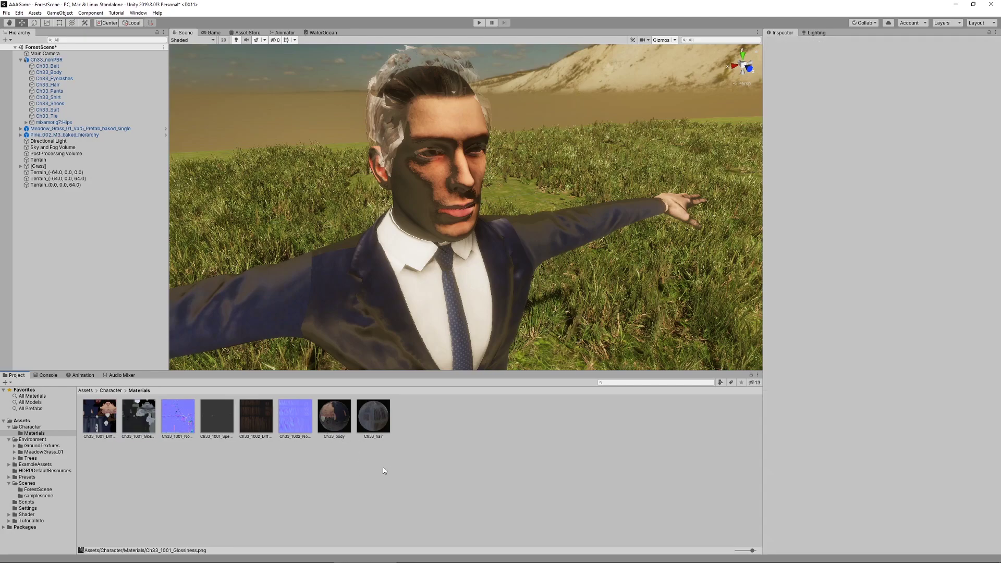
Create a material named Joe_Body in the Character/Materials folder and switch its shader to Standard
{"action": "right_click", "coordinate": [433, 441]}
{"action": "mouse_move", "coordinate": [462, 245]}
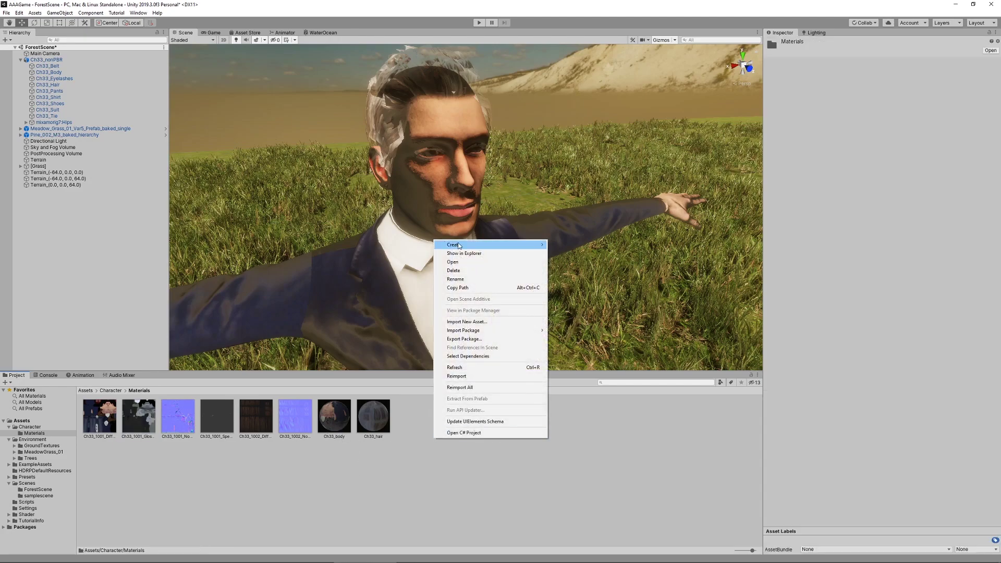
{"action": "left_click", "coordinate": [576, 347]}
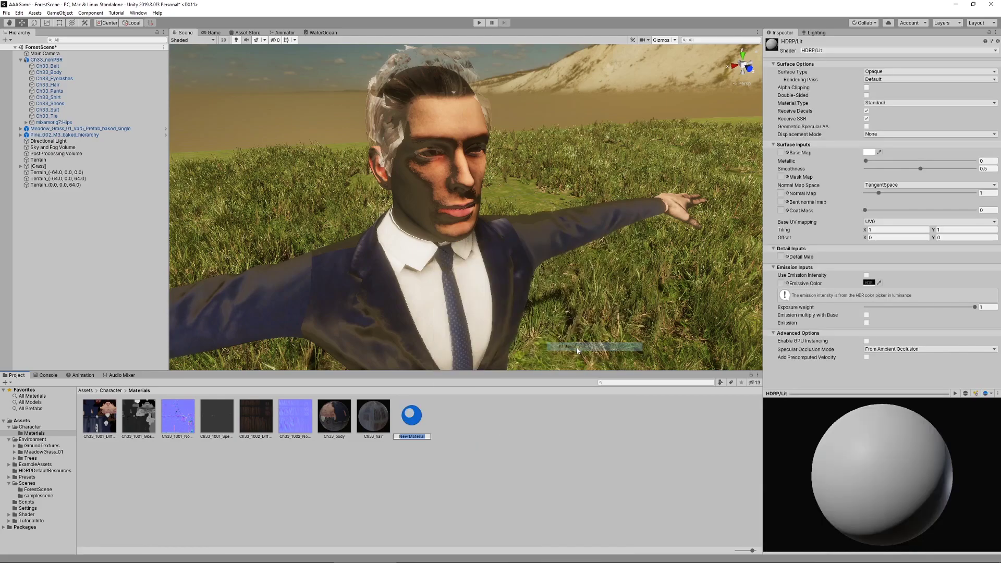
{"action": "type", "text": "Joe_"}
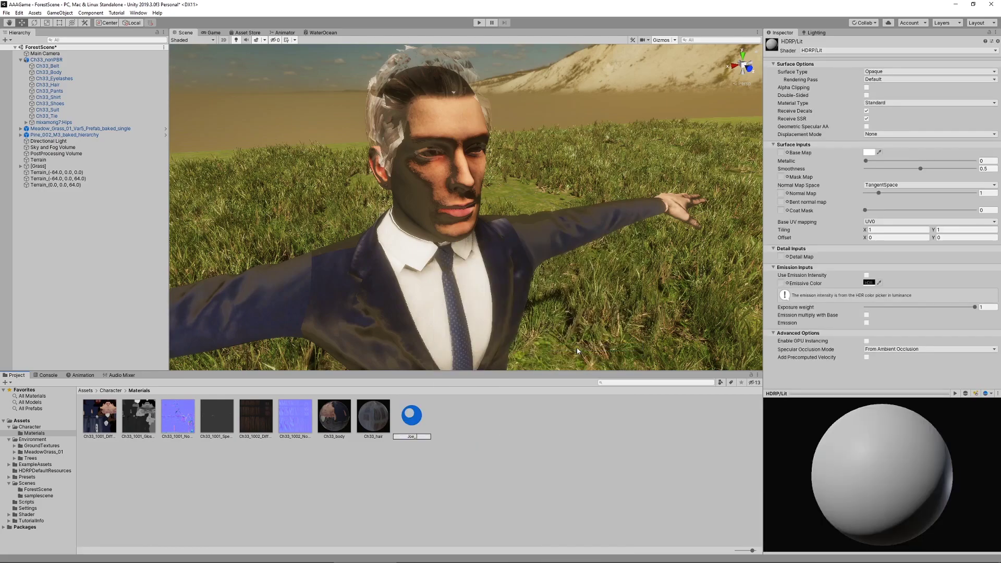
{"action": "type", "text": "Body"}
{"action": "key", "text": "Return"}
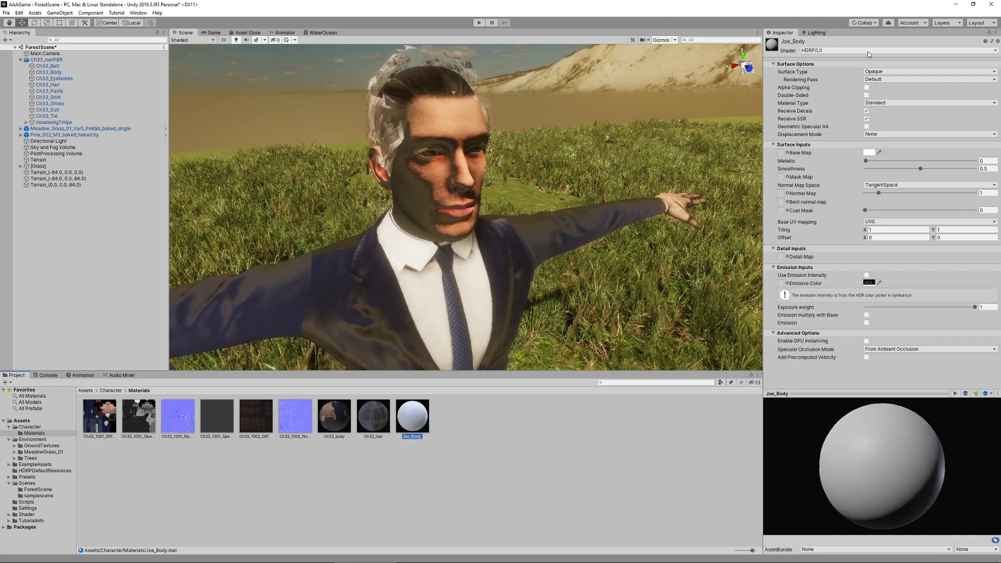
{"action": "left_click", "coordinate": [810, 52]}
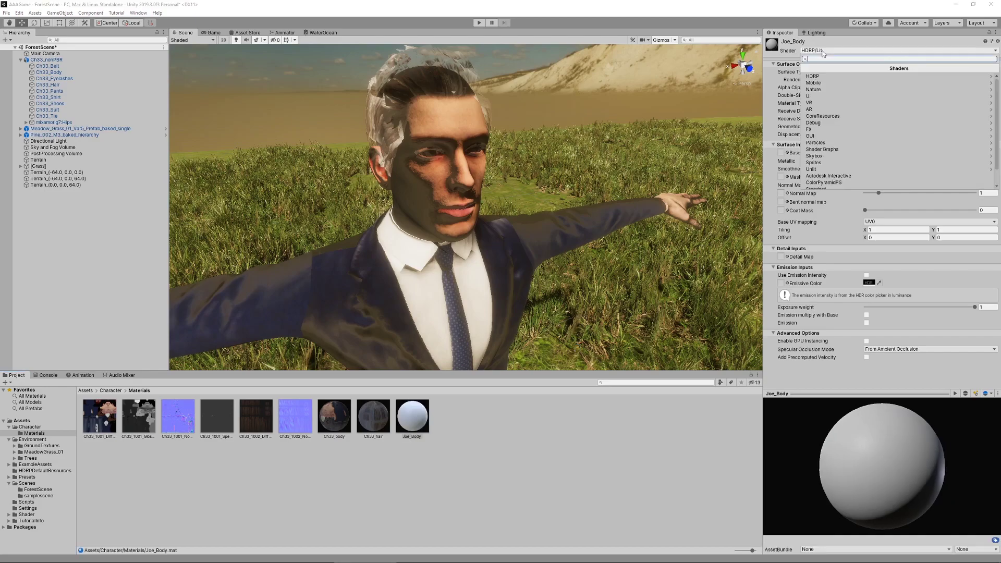
{"action": "left_click", "coordinate": [830, 172]}
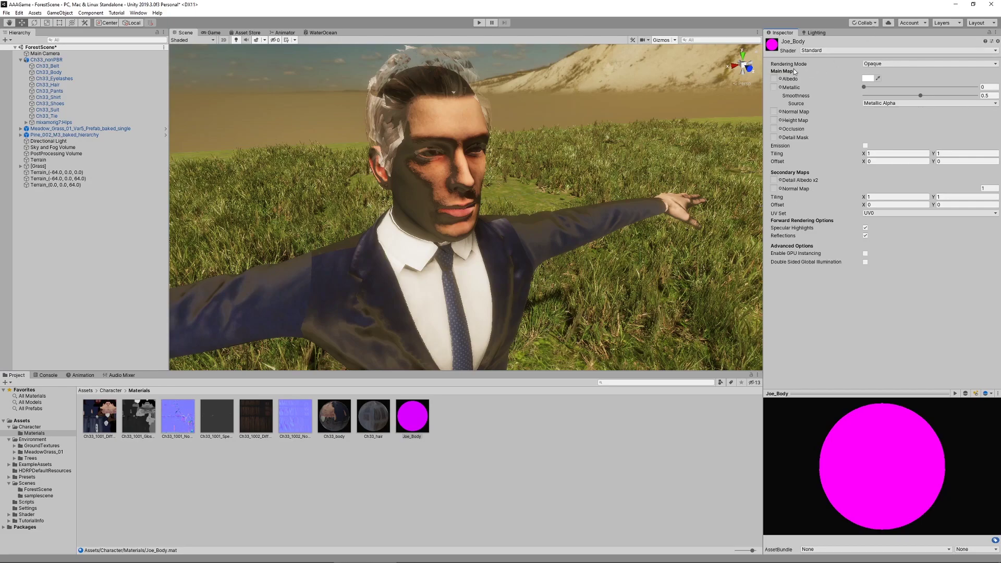
Assign the Ch33_1001 diffuse, normal and glossiness textures to Joe_Body's Albedo, Normal Map and Metallic slots, with smoothness at 0.495
{"action": "left_click_drag", "start_coordinate": [99, 417], "coordinate": [775, 79]}
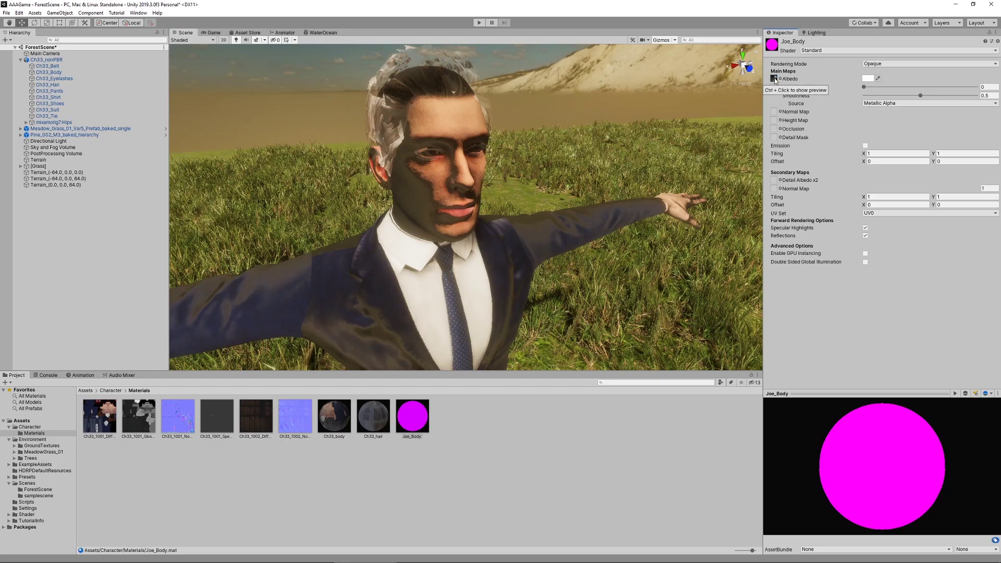
{"action": "left_click_drag", "start_coordinate": [193, 424], "coordinate": [774, 112]}
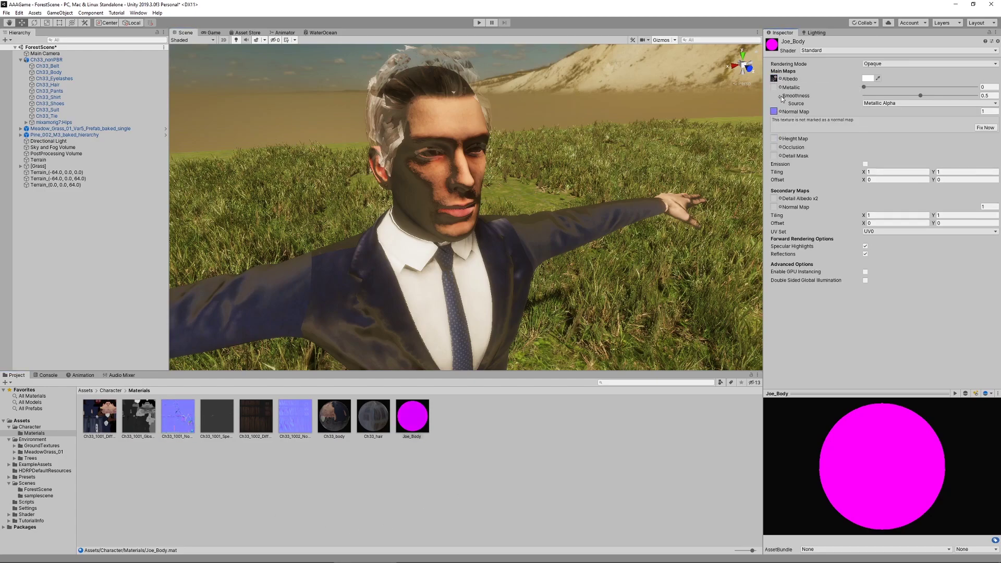
{"action": "left_click_drag", "start_coordinate": [130, 435], "coordinate": [777, 88]}
{"action": "left_click", "coordinate": [782, 96]}
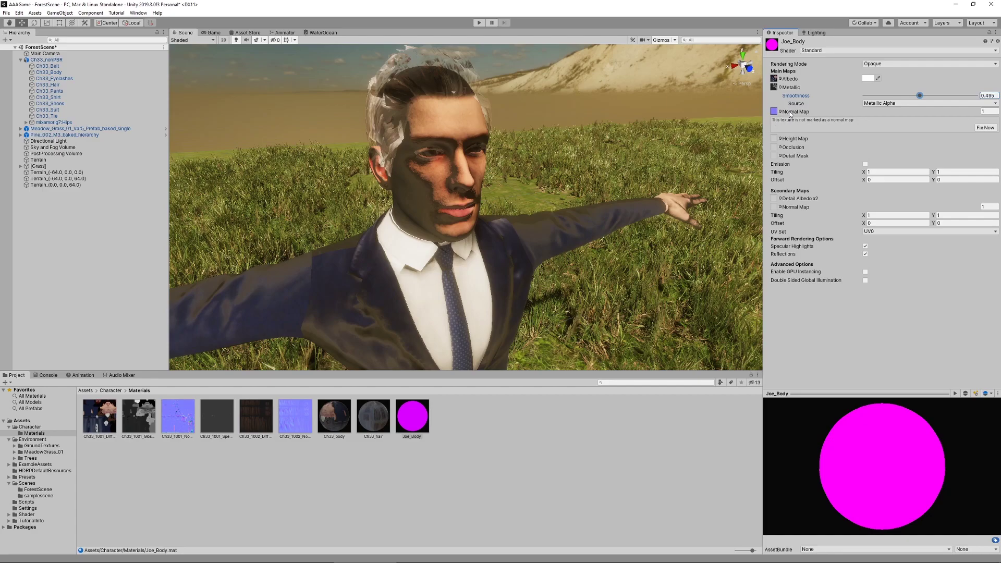
Set the Ch33_1001_Normal texture's type to Normal map and apply the import settings
{"action": "left_click", "coordinate": [177, 425]}
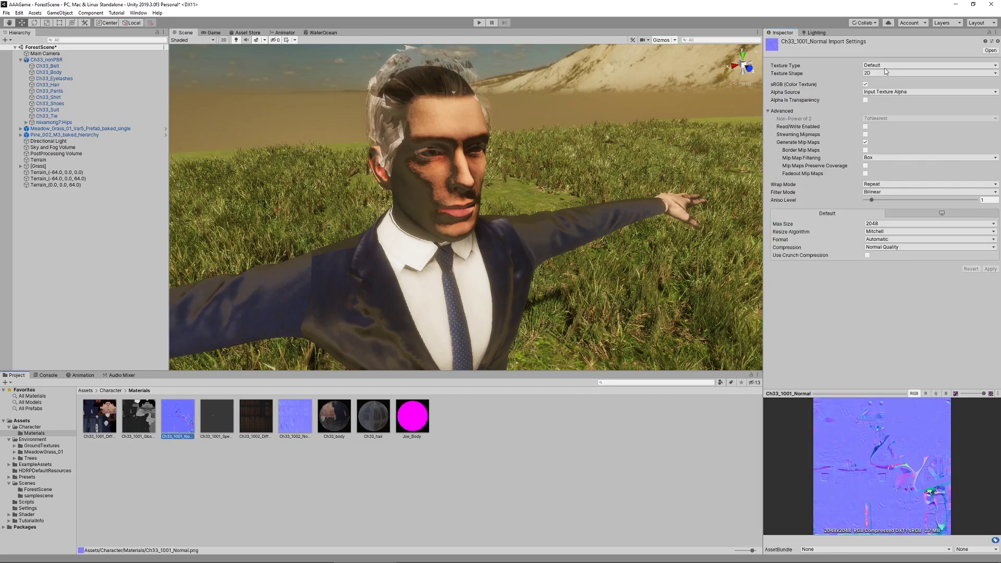
{"action": "left_click", "coordinate": [884, 66]}
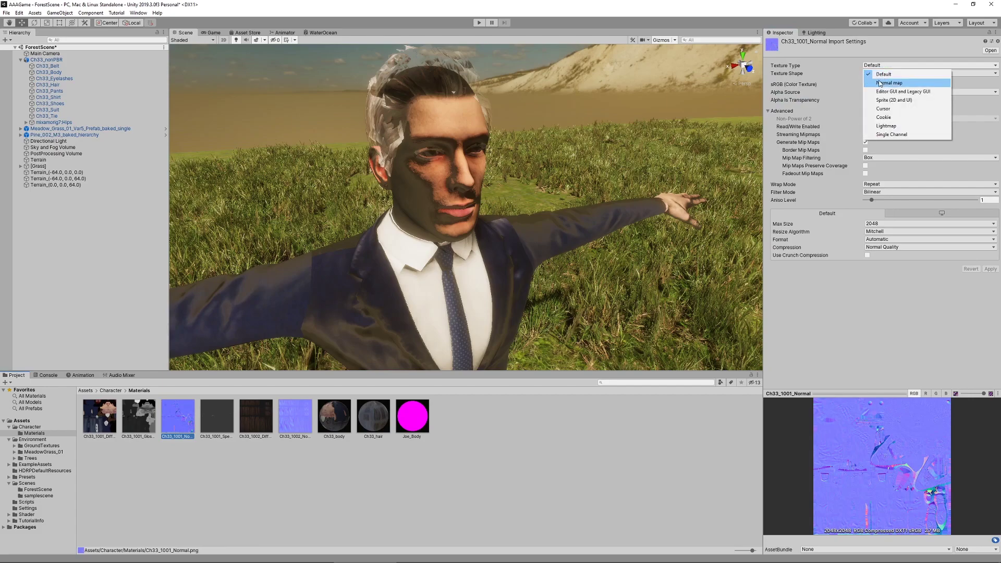
{"action": "left_click", "coordinate": [881, 84]}
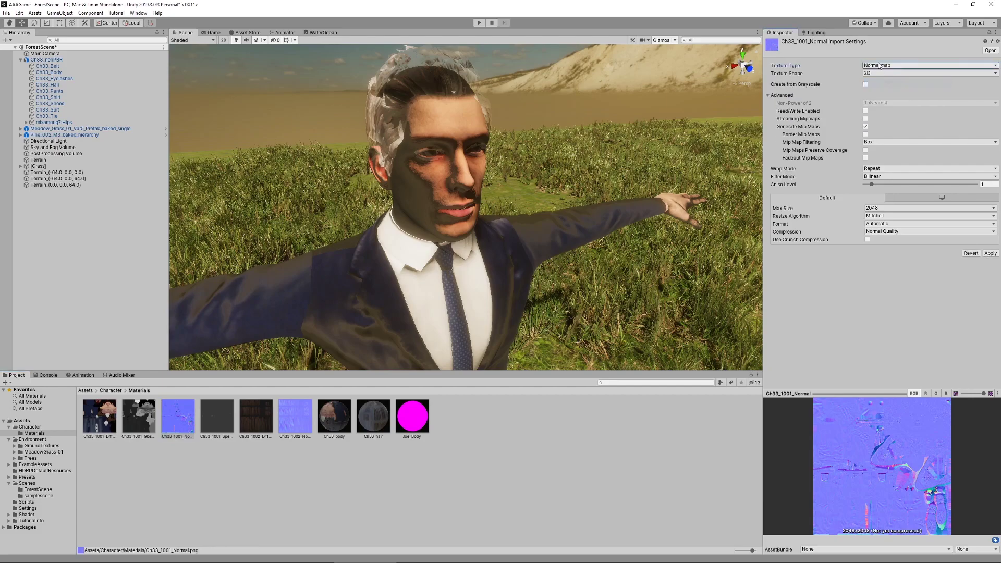
{"action": "left_click", "coordinate": [991, 254]}
Set the Ch33_1002_Normal texture's type to Normal map and apply the import settings
{"action": "left_click", "coordinate": [290, 423]}
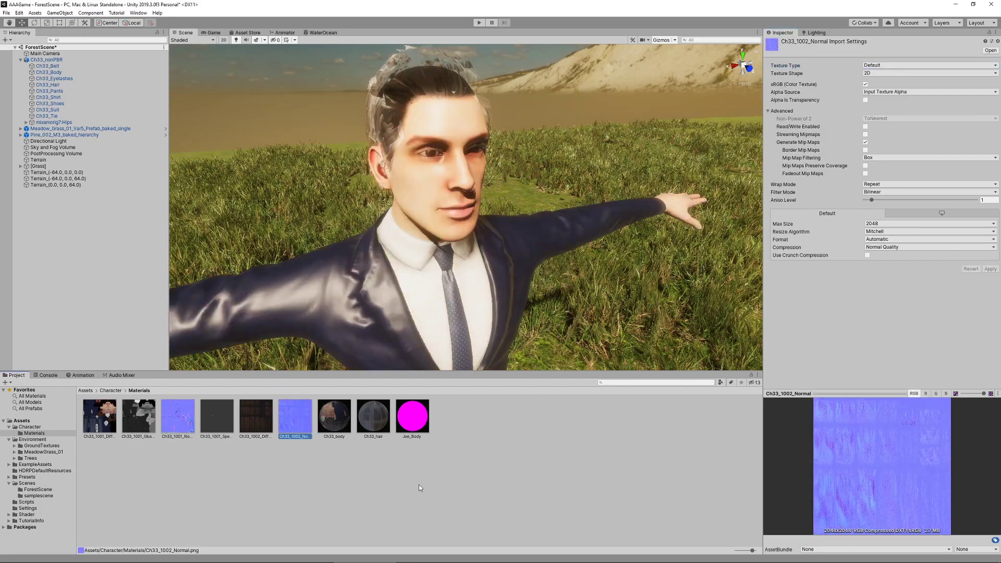
{"action": "left_click", "coordinate": [928, 66]}
{"action": "left_click", "coordinate": [889, 83]}
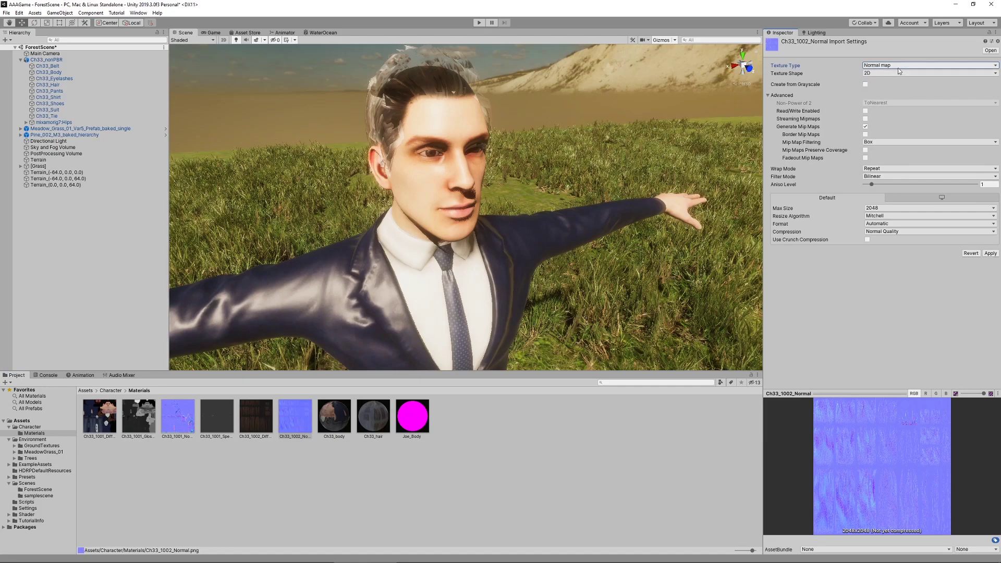
{"action": "left_click", "coordinate": [991, 253]}
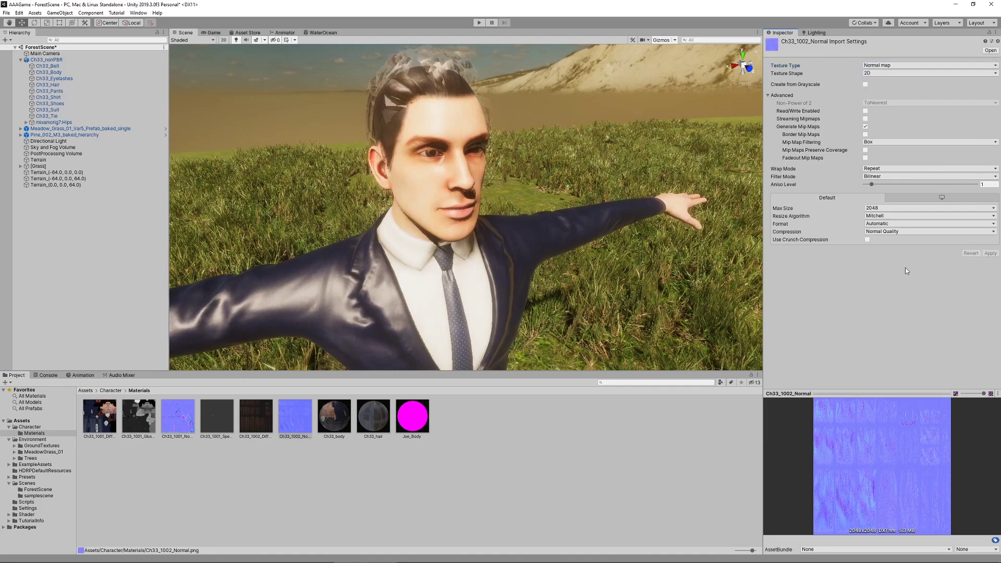
Upgrade the Joe_Body material to a High Definition material and proceed with the overwrite
{"action": "left_click", "coordinate": [416, 424]}
{"action": "left_click", "coordinate": [479, 441]}
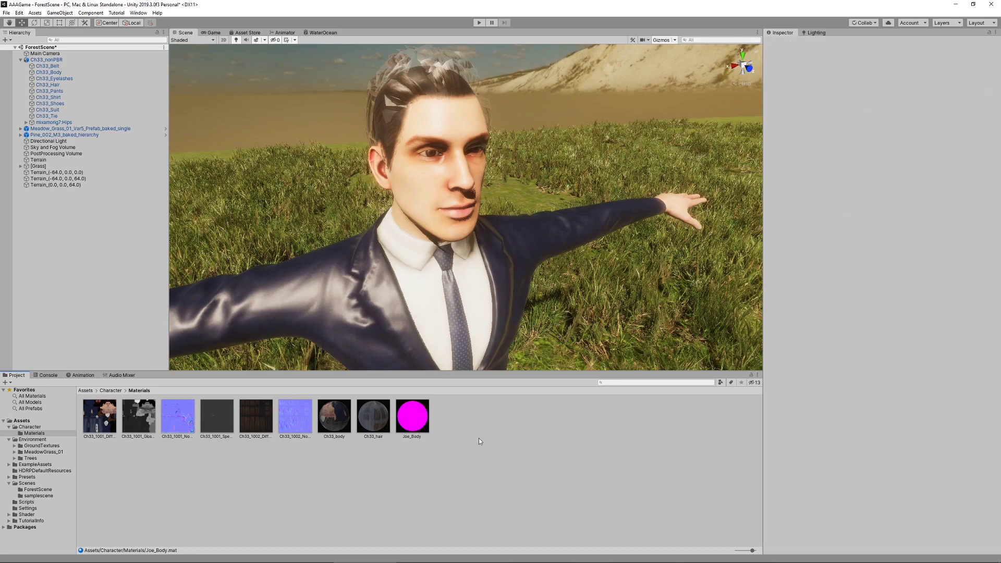
{"action": "left_click", "coordinate": [412, 423]}
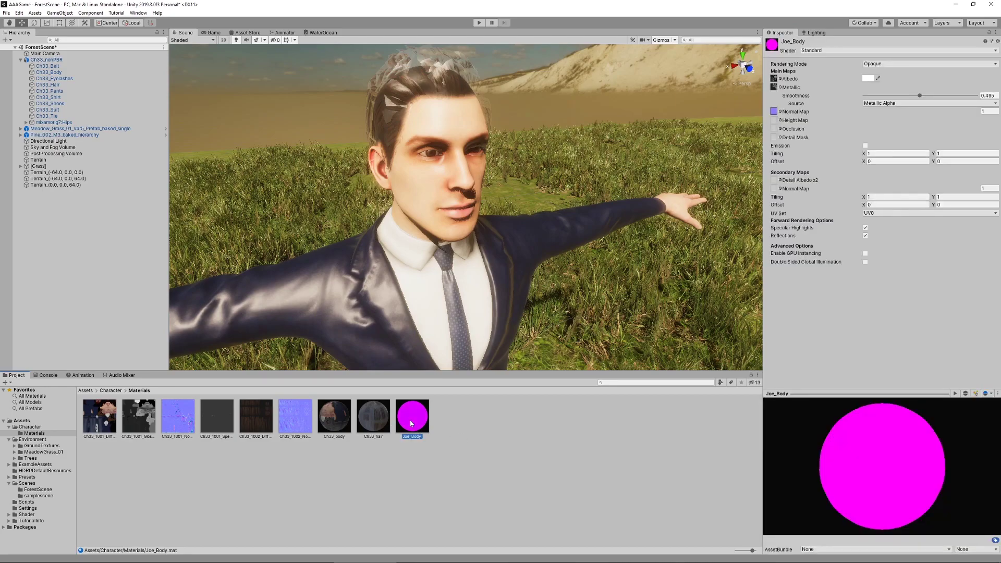
{"action": "left_click", "coordinate": [19, 13]}
{"action": "mouse_move", "coordinate": [73, 270]}
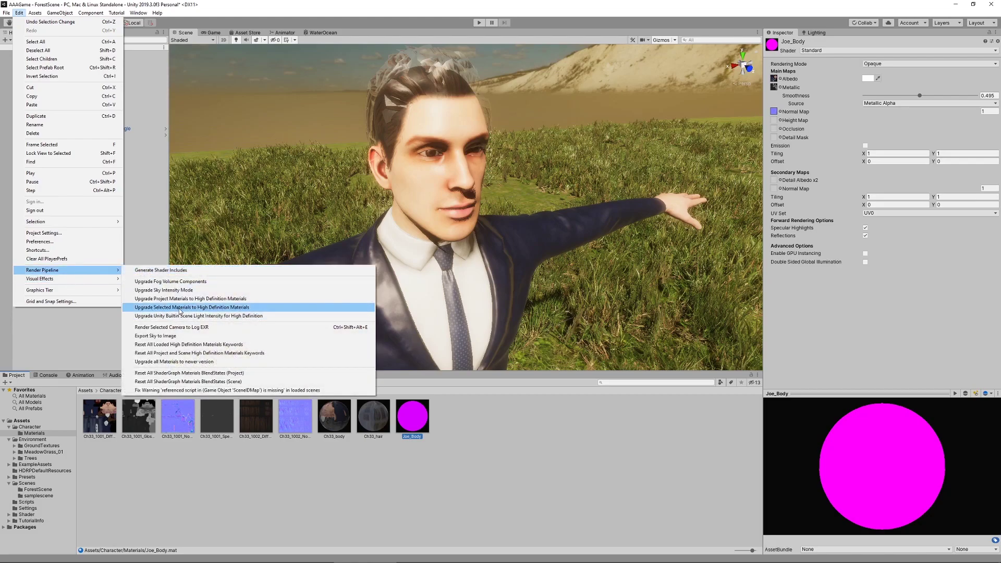
{"action": "left_click", "coordinate": [251, 308]}
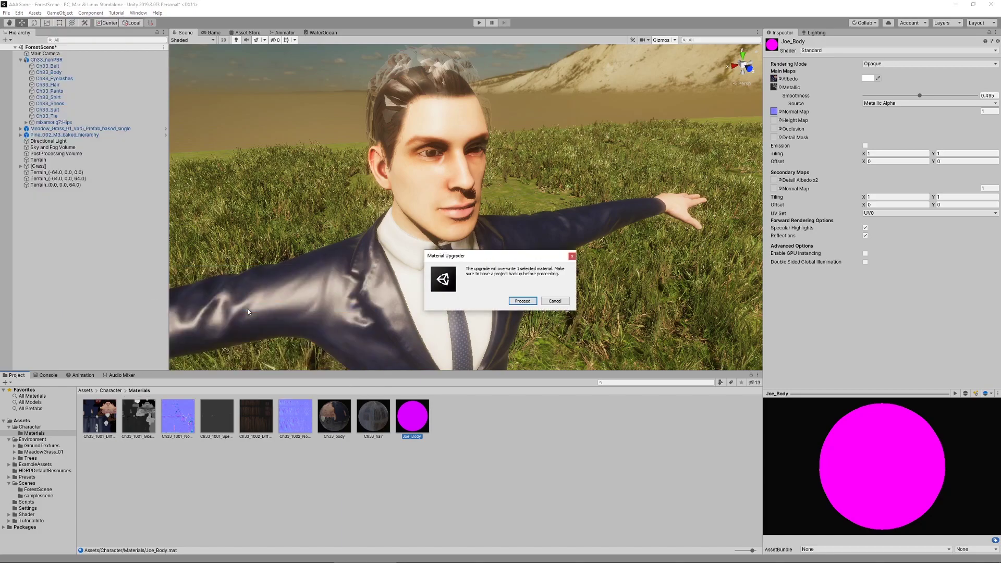
{"action": "left_click", "coordinate": [522, 302]}
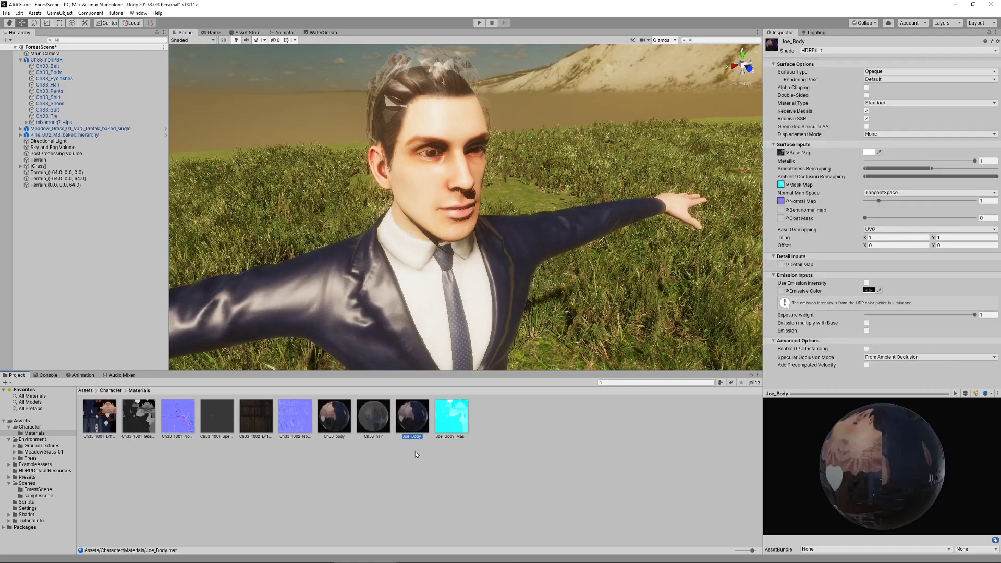
Examine the upgraded Joe_Body material and its generated Joe_Body_MaskMap texture
{"action": "left_click", "coordinate": [491, 418]}
{"action": "left_click", "coordinate": [410, 415]}
{"action": "left_click", "coordinate": [446, 430]}
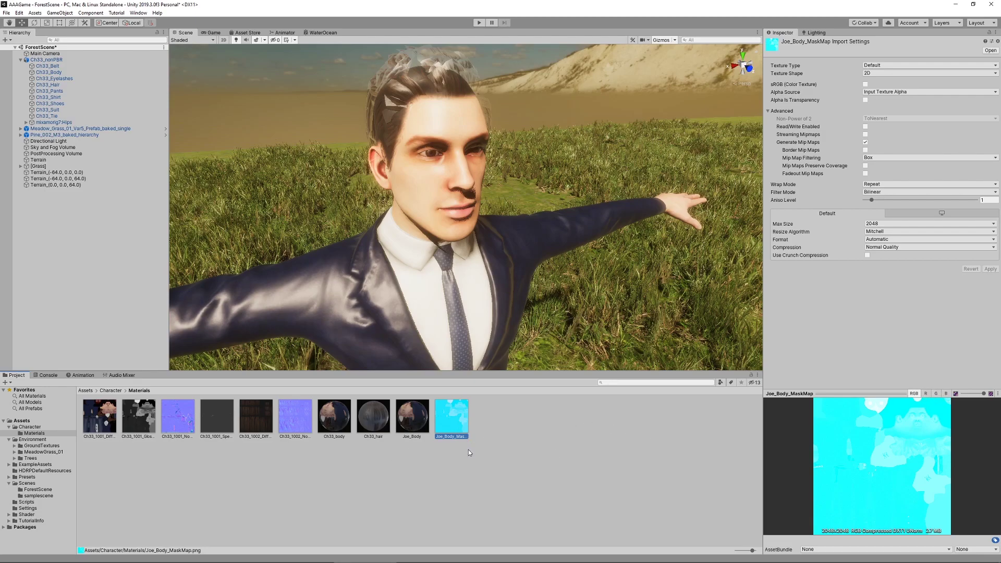
{"action": "left_click", "coordinate": [504, 431]}
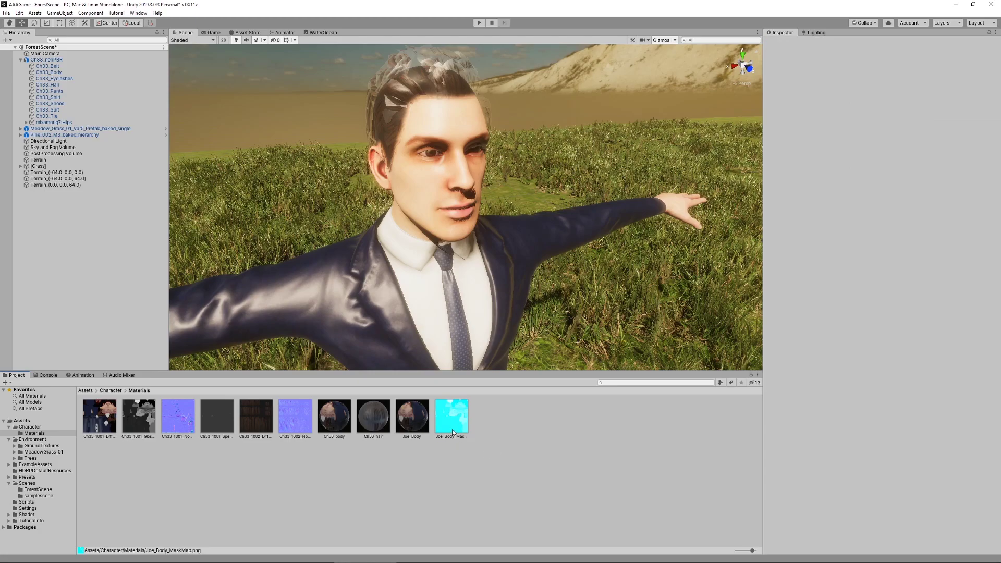
{"action": "left_click", "coordinate": [409, 420]}
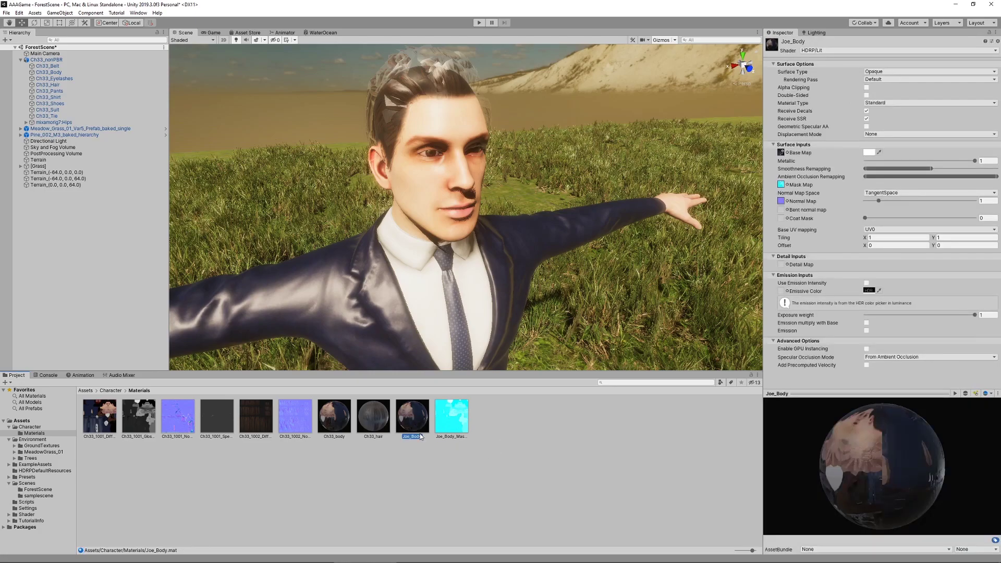
{"action": "left_click", "coordinate": [505, 424]}
{"action": "left_click", "coordinate": [422, 426]}
Delete the Ch33_body material from the Character/Materials folder
{"action": "left_click_drag", "start_coordinate": [441, 230], "coordinate": [435, 207], "text": "alt"}
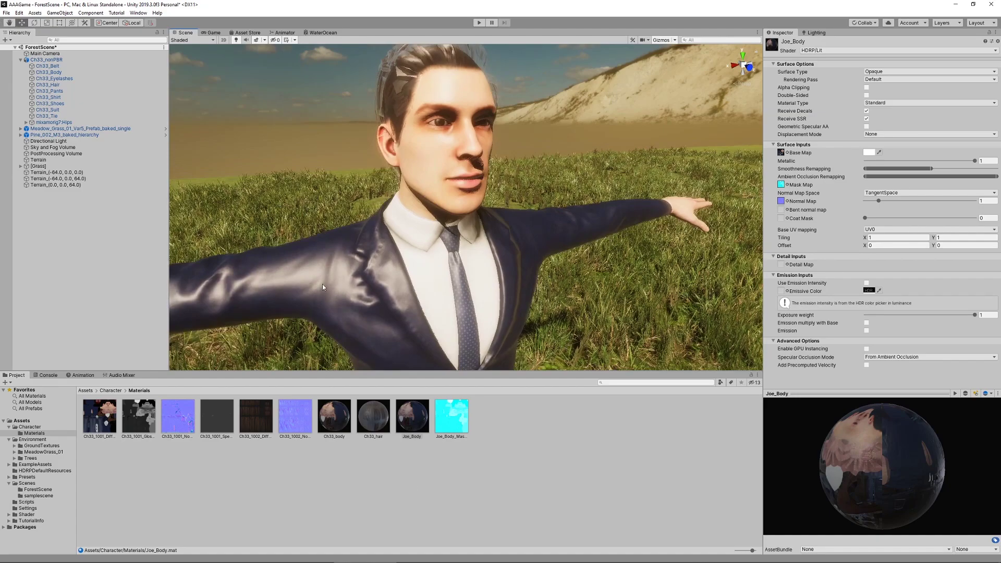
{"action": "left_click", "coordinate": [337, 420]}
{"action": "key", "text": "Delete"}
{"action": "left_click", "coordinate": [523, 301]}
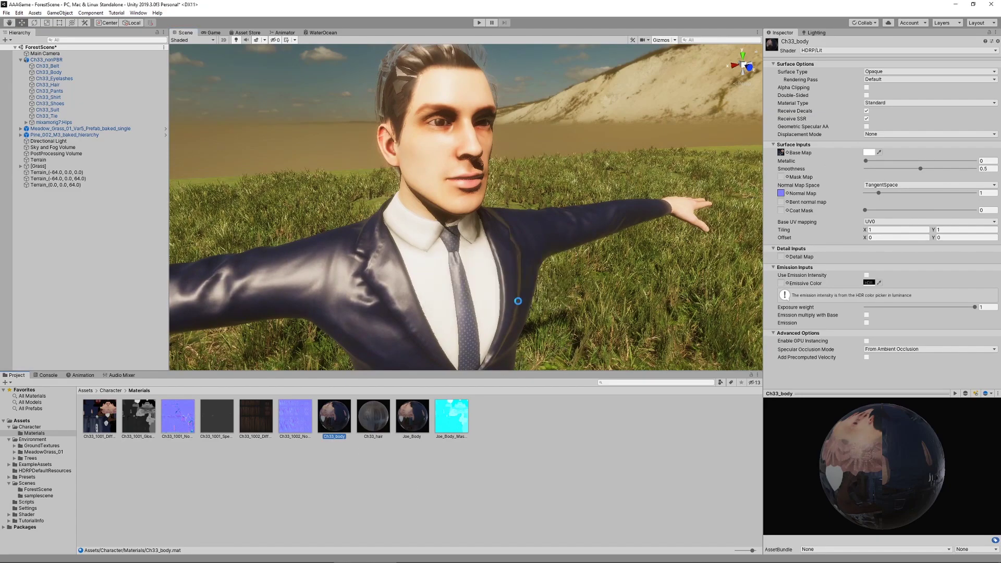
{"action": "left_click_drag", "start_coordinate": [524, 226], "coordinate": [514, 238], "text": "alt"}
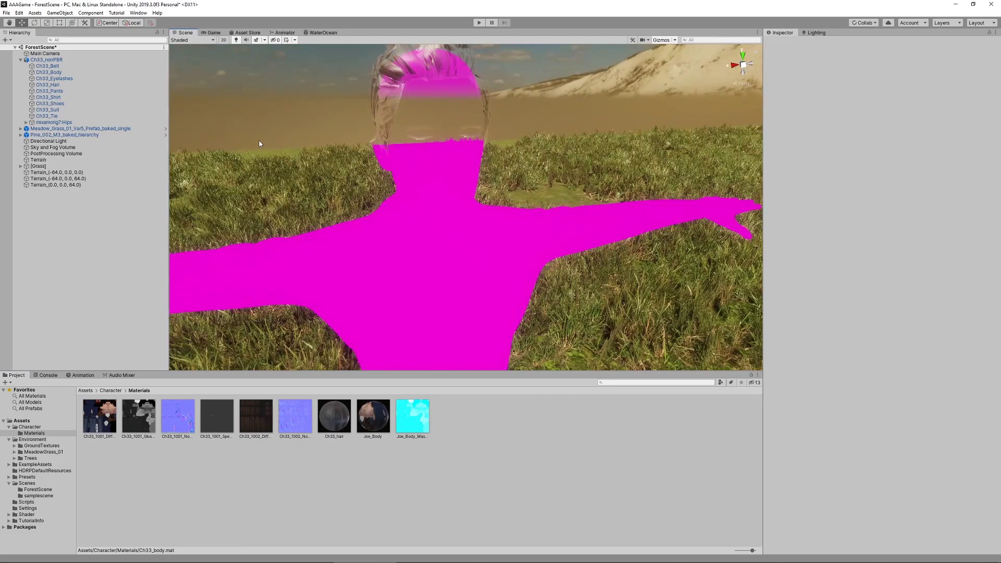
Assign the Joe_Body material to the character's belt, body, pants, shirt, shoes, suit and tie meshes together, leaving out eyelashes and hair
{"action": "left_click", "coordinate": [62, 86]}
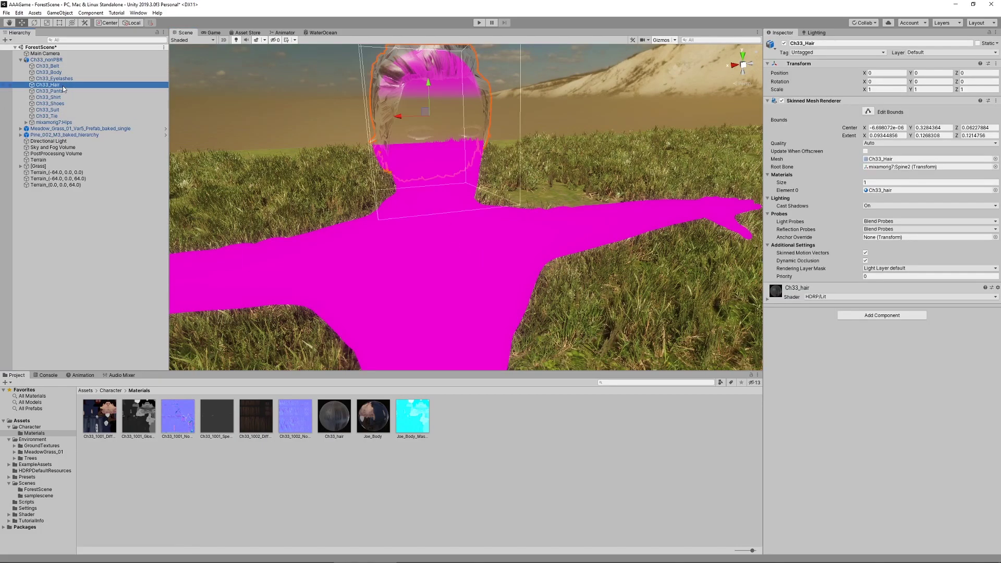
{"action": "left_click", "coordinate": [60, 79]}
{"action": "left_click", "coordinate": [58, 86]}
{"action": "left_click", "coordinate": [70, 68]}
{"action": "left_click", "coordinate": [65, 117], "text": "shift"}
{"action": "left_click", "coordinate": [64, 79], "text": "ctrl"}
{"action": "left_click", "coordinate": [61, 86], "text": "ctrl"}
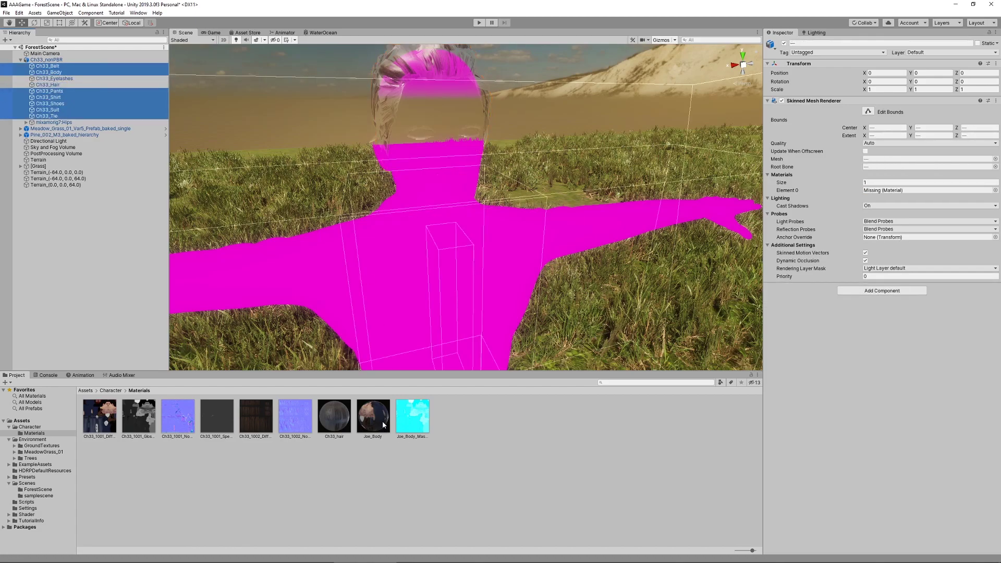
{"action": "left_click_drag", "start_coordinate": [375, 425], "coordinate": [886, 190]}
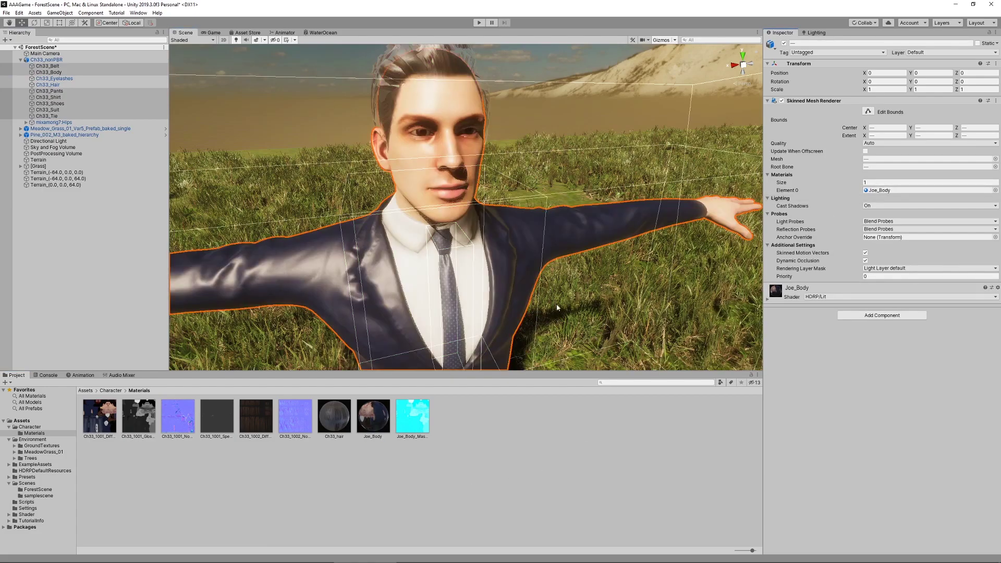
Examine the character's suit with the Joe_Body material applied from several angles
{"action": "right_click_drag", "start_coordinate": [473, 292], "coordinate": [493, 271]}
{"action": "scroll", "coordinate": [493, 271], "scroll_direction": "down", "scroll_amount": 5}
{"action": "scroll", "coordinate": [494, 275], "scroll_direction": "up", "scroll_amount": 6}
{"action": "middle_click_drag", "start_coordinate": [496, 280], "coordinate": [536, 223]}
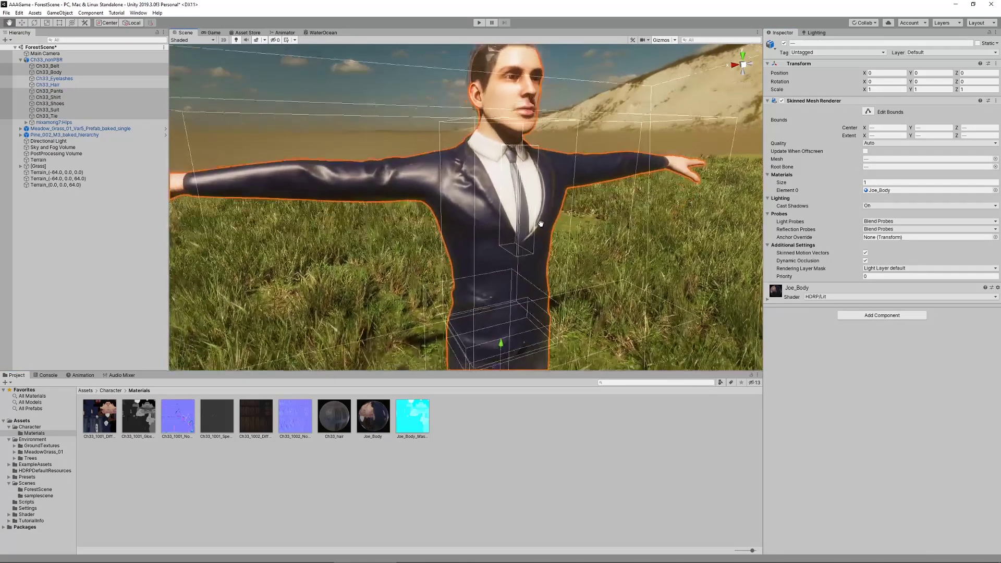
{"action": "left_click_drag", "start_coordinate": [586, 279], "coordinate": [575, 308], "text": "alt"}
{"action": "middle_click_drag", "start_coordinate": [598, 215], "coordinate": [576, 258]}
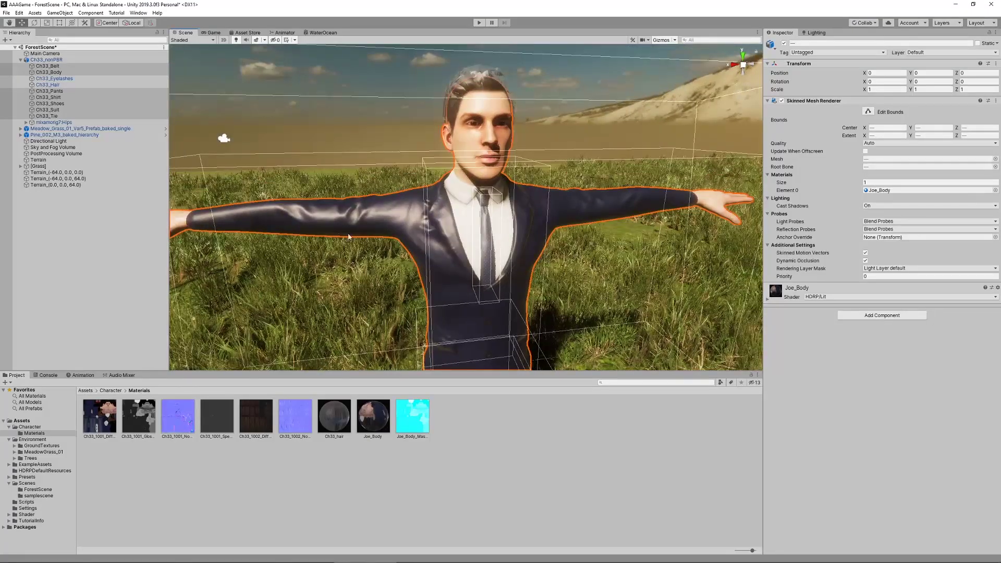
{"action": "left_click", "coordinate": [265, 323]}
{"action": "left_click", "coordinate": [415, 198]}
{"action": "left_click", "coordinate": [414, 198]}
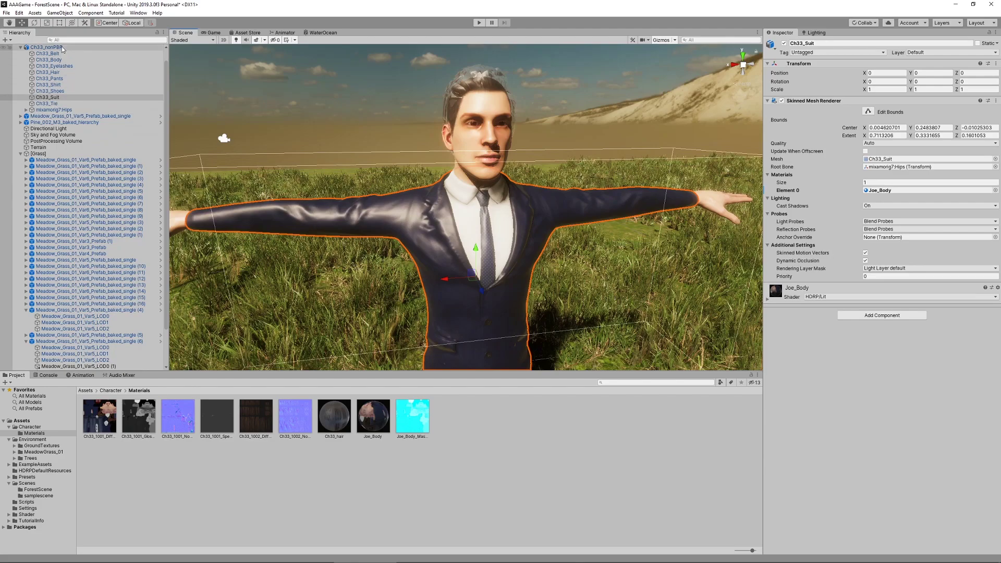
Slightly lower the upper limit of Joe_Body's Smoothness Remapping range to make the suit less shiny
{"action": "left_click", "coordinate": [373, 417]}
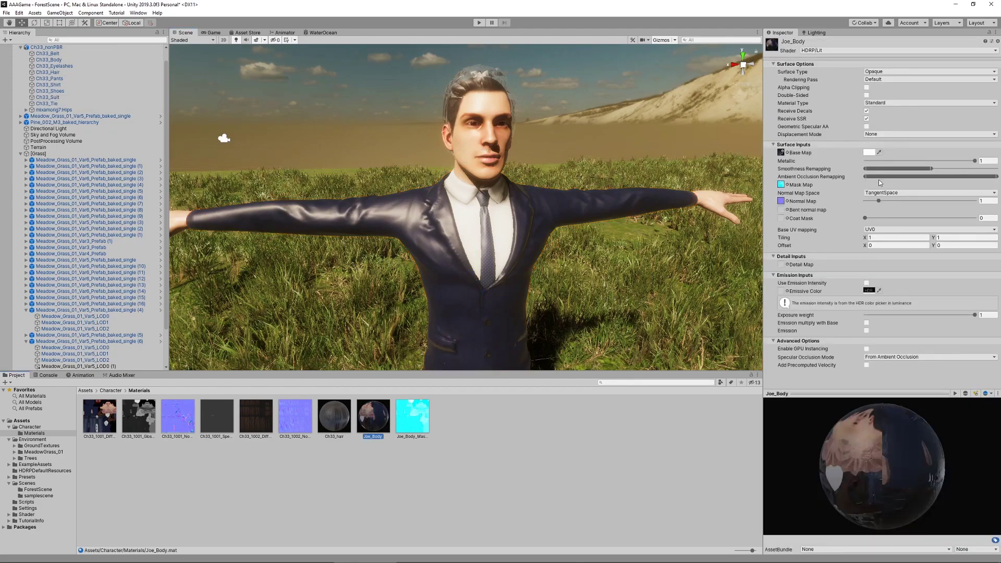
{"action": "mouse_move", "coordinate": [932, 168]}
{"action": "left_mouse_down"}
{"action": "mouse_move", "coordinate": [957, 169]}
{"action": "mouse_move", "coordinate": [908, 168]}
{"action": "mouse_move", "coordinate": [923, 168]}
{"action": "left_mouse_up"}
{"action": "middle_click_drag", "start_coordinate": [560, 184], "coordinate": [580, 201]}
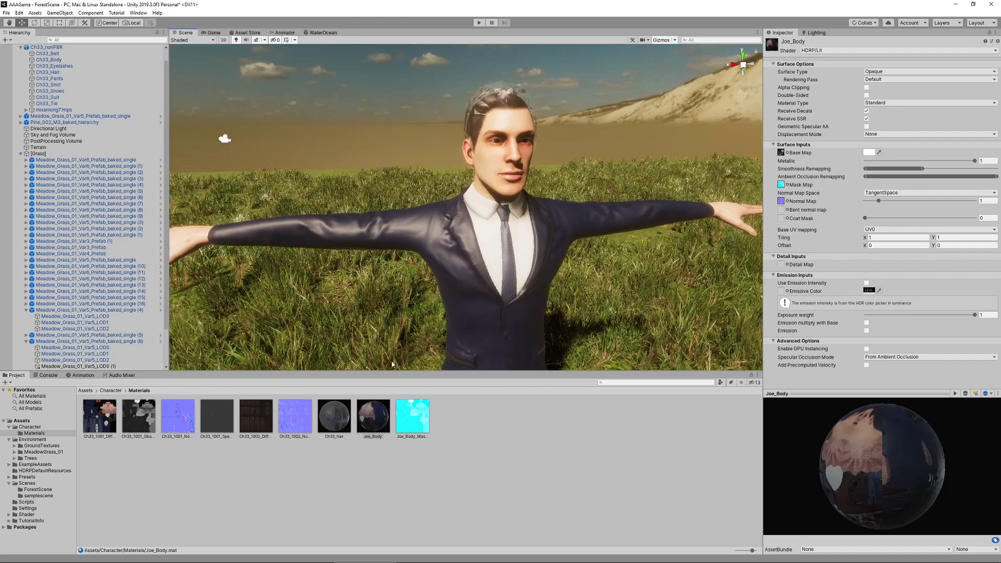
Set the Ch33_hair material's surface type to Transparent and check the hair around the head
{"action": "middle_click_drag", "start_coordinate": [512, 154], "coordinate": [493, 187]}
{"action": "scroll", "coordinate": [485, 168], "scroll_direction": "up", "scroll_amount": 6}
{"action": "scroll", "coordinate": [489, 168], "scroll_direction": "down", "scroll_amount": 4}
{"action": "left_click_drag", "start_coordinate": [511, 169], "coordinate": [516, 179], "text": "alt"}
{"action": "right_click_drag", "start_coordinate": [516, 179], "coordinate": [594, 166]}
{"action": "left_click", "coordinate": [347, 425]}
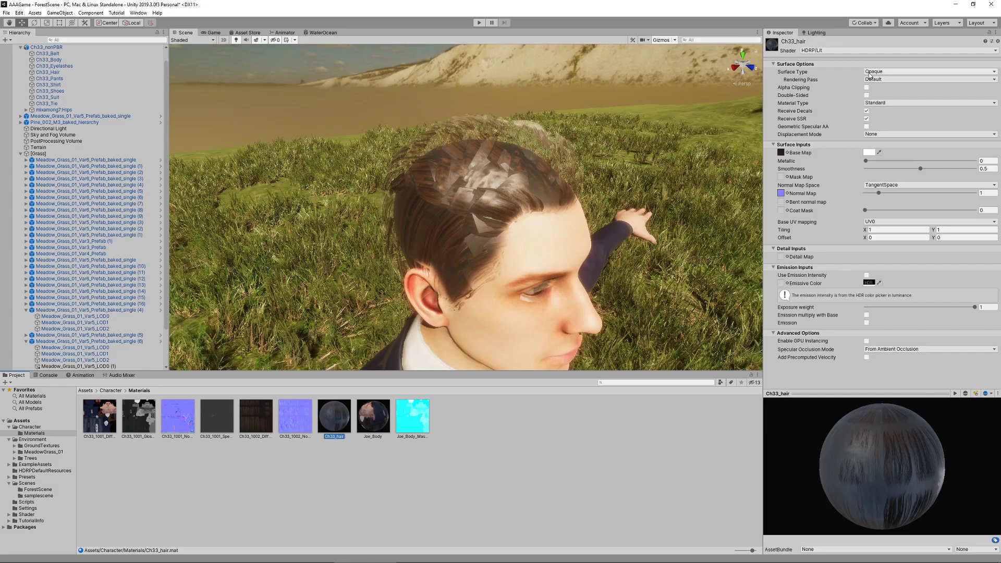
{"action": "left_click", "coordinate": [877, 73]}
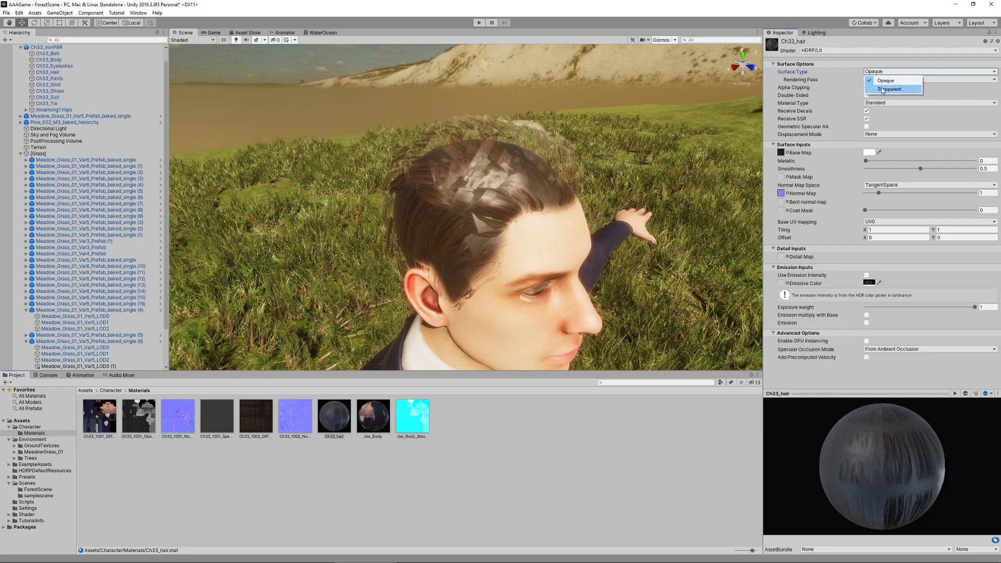
{"action": "left_click", "coordinate": [881, 89]}
{"action": "right_click_drag", "start_coordinate": [505, 188], "coordinate": [388, 128]}
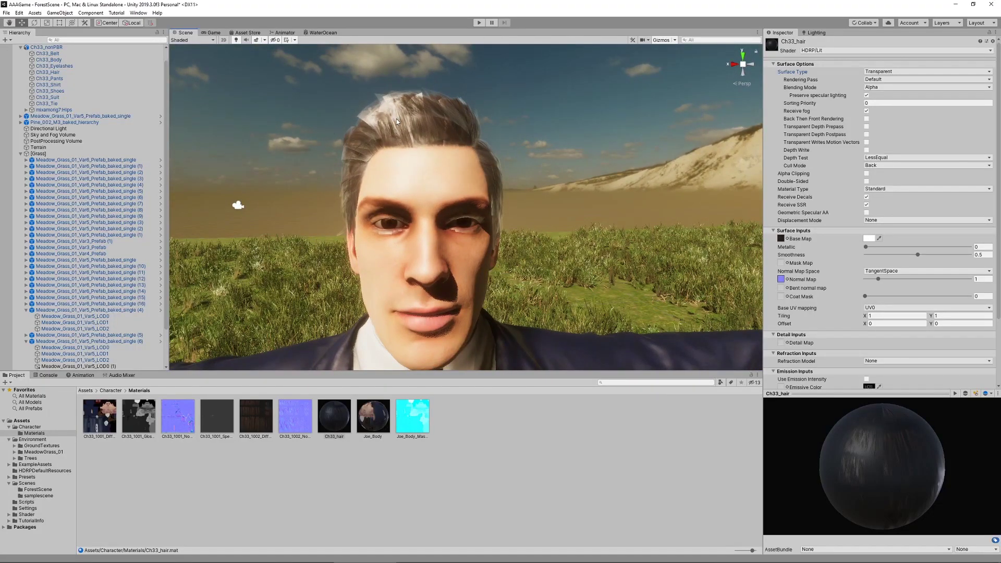
{"action": "middle_click_drag", "start_coordinate": [365, 136], "coordinate": [398, 152]}
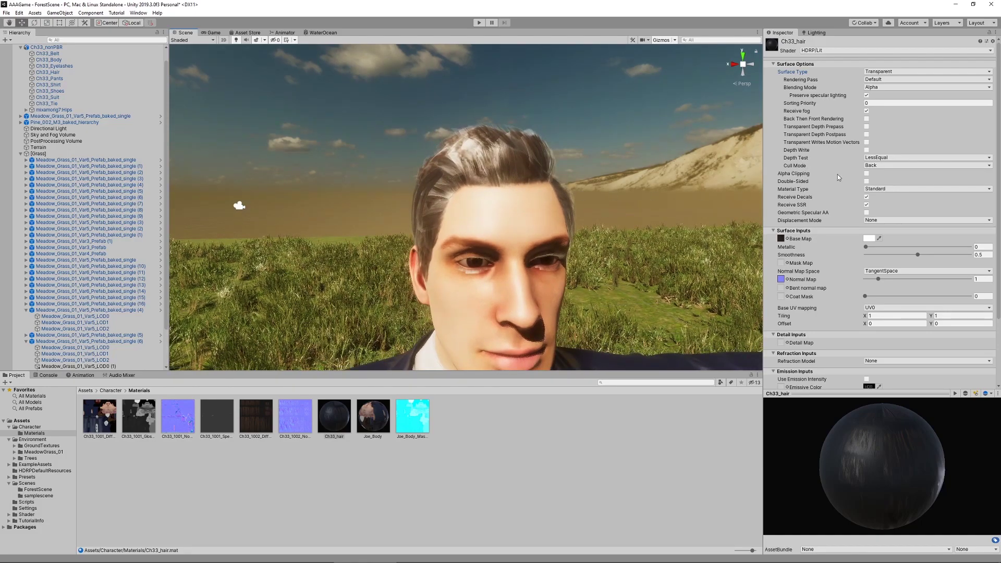
Enable alpha clipping on the Ch33_hair material and check the hair from different angles
{"action": "left_click", "coordinate": [868, 175]}
{"action": "mouse_move", "coordinate": [560, 205]}
{"action": "left_mouse_down", "text": "alt"}
{"action": "mouse_move", "coordinate": [514, 204]}
{"action": "mouse_move", "coordinate": [566, 198]}
{"action": "mouse_move", "coordinate": [546, 197]}
{"action": "left_mouse_up", "text": "alt"}
{"action": "middle_click_drag", "start_coordinate": [469, 168], "coordinate": [488, 189]}
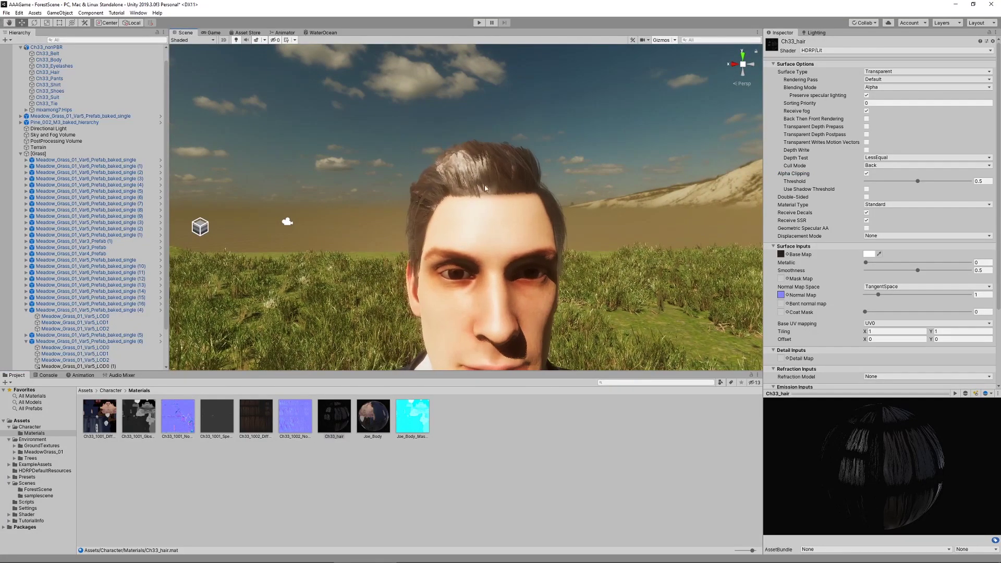
{"action": "left_click_drag", "start_coordinate": [634, 199], "coordinate": [583, 205], "text": "alt"}
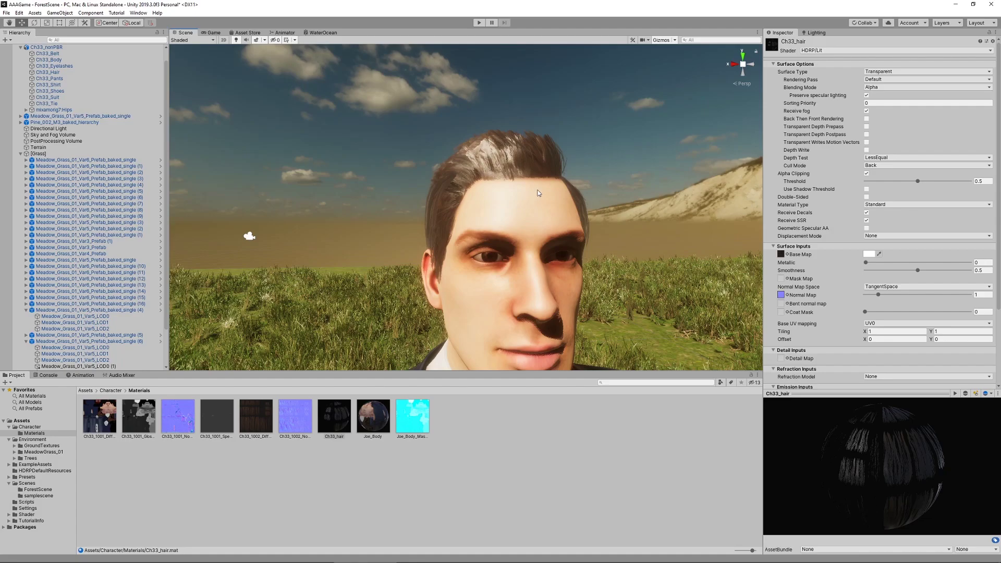
{"action": "middle_click_drag", "start_coordinate": [535, 166], "coordinate": [527, 173]}
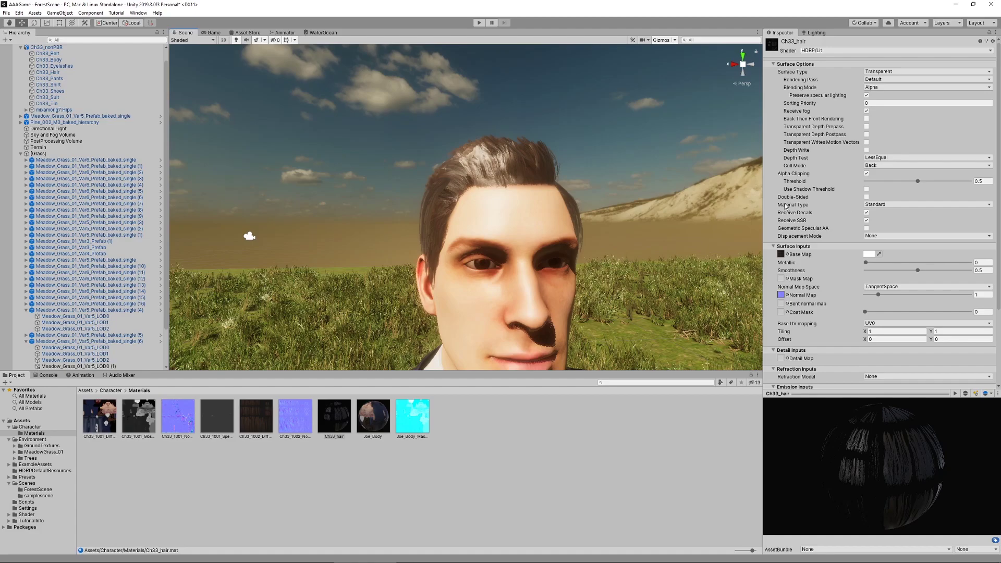
Set the Ch33_hair material type to Translucent and assign the Skin diffusion profile
{"action": "left_click", "coordinate": [883, 205]}
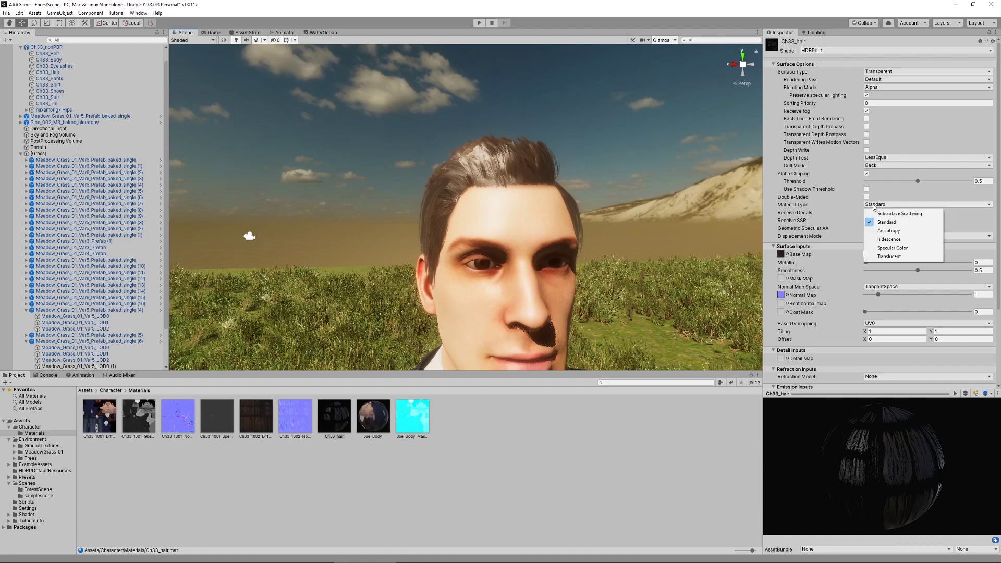
{"action": "left_click", "coordinate": [883, 257]}
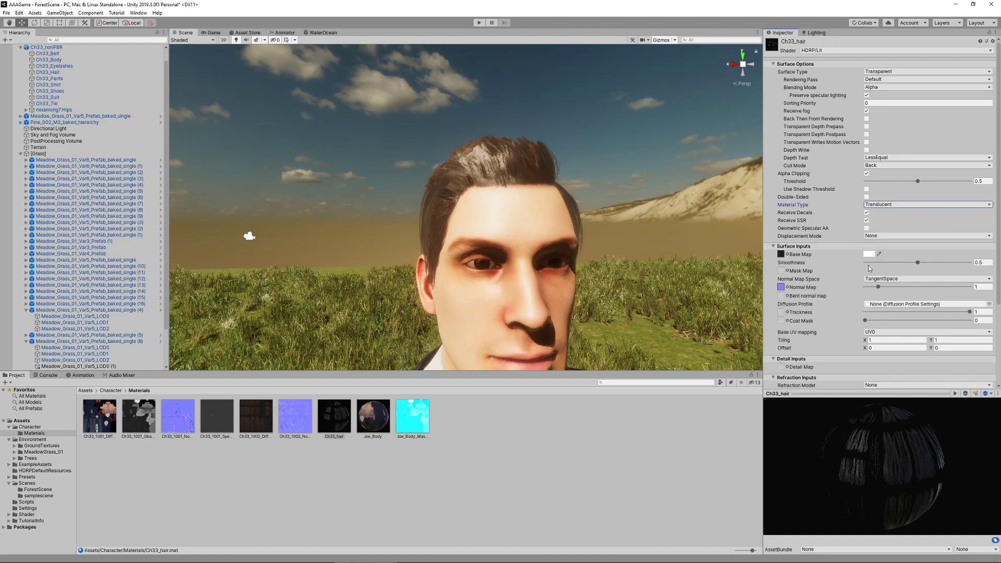
{"action": "scroll", "coordinate": [869, 268], "scroll_direction": "down", "scroll_amount": 3}
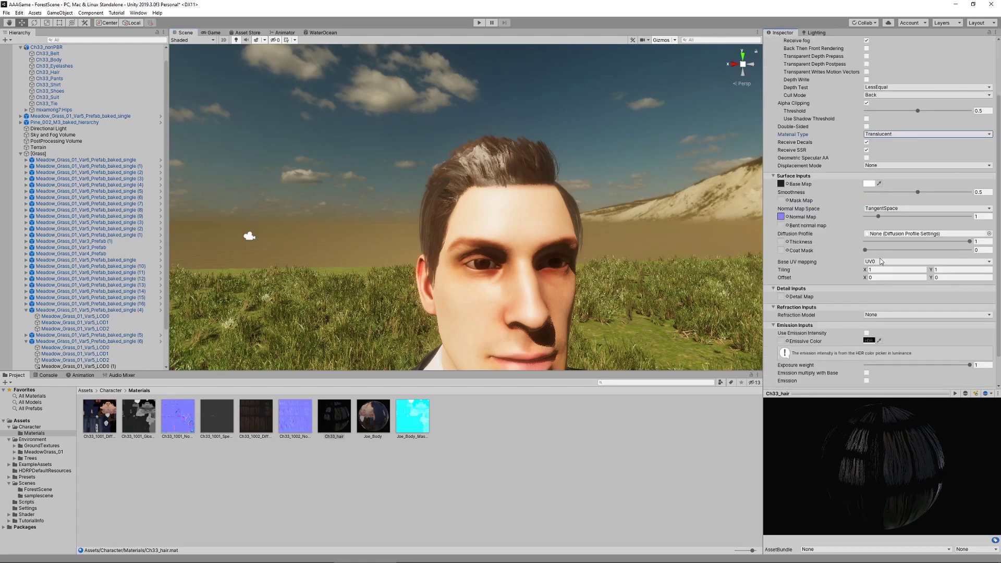
{"action": "left_click", "coordinate": [989, 234]}
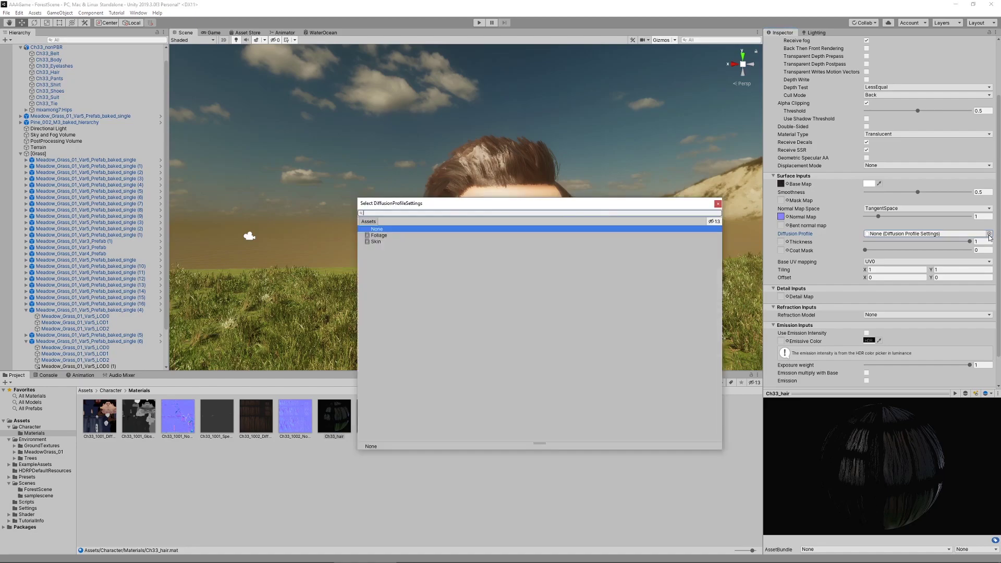
{"action": "double_click", "coordinate": [378, 242]}
{"action": "mouse_move", "coordinate": [603, 218]}
{"action": "left_mouse_down", "text": "alt"}
{"action": "mouse_move", "coordinate": [568, 226]}
{"action": "mouse_move", "coordinate": [613, 226]}
{"action": "left_mouse_up", "text": "alt"}
{"action": "right_click_drag", "start_coordinate": [613, 226], "coordinate": [545, 193]}
{"action": "left_click_drag", "start_coordinate": [544, 193], "coordinate": [528, 184], "text": "alt"}
{"action": "scroll", "coordinate": [523, 161], "scroll_direction": "up", "scroll_amount": 5}
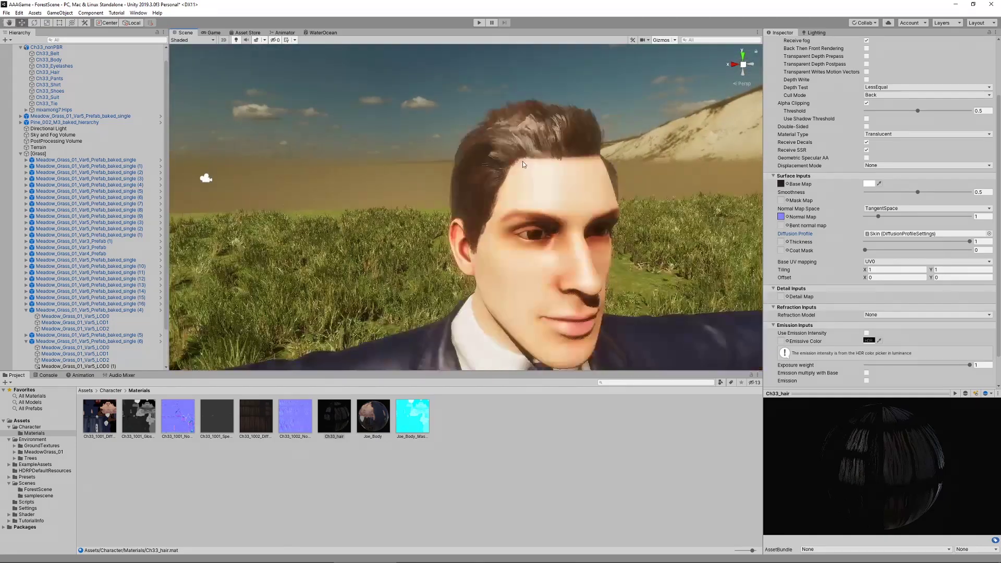
Lower the Ch33_hair material's smoothness to 0.158 and check the whole character in the scene
{"action": "left_click_drag", "start_coordinate": [916, 192], "coordinate": [882, 196]}
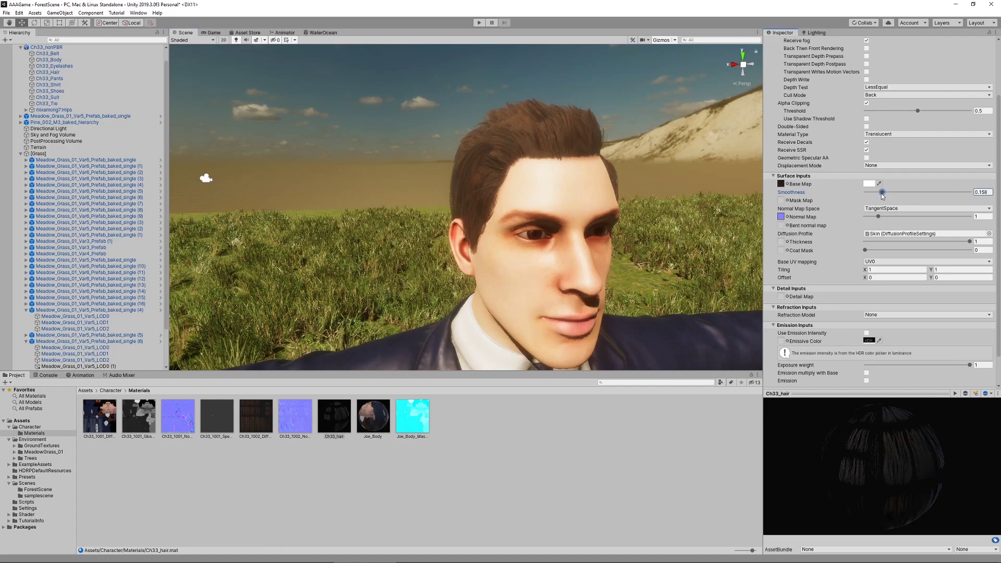
{"action": "scroll", "coordinate": [577, 276], "scroll_direction": "down", "scroll_amount": 6}
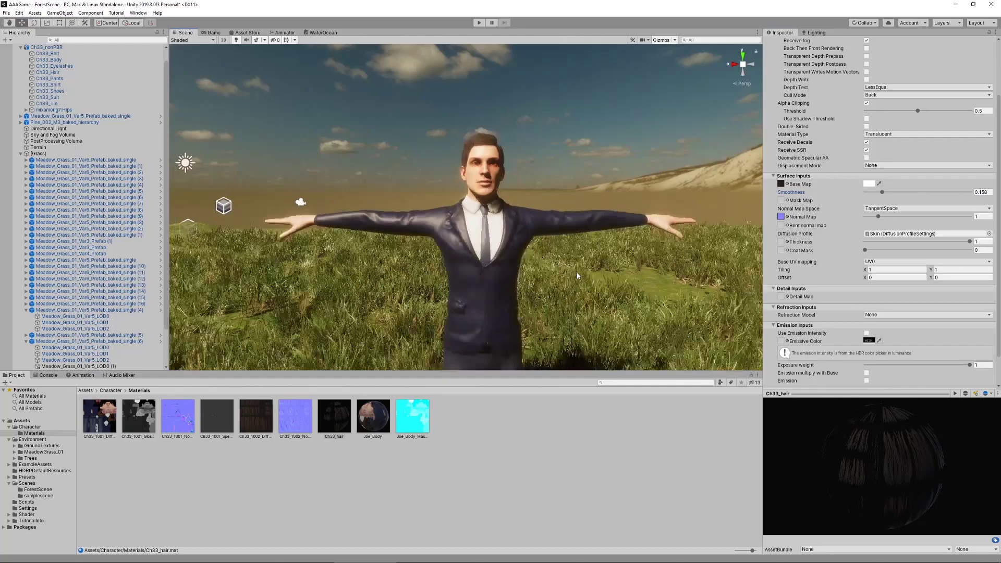
{"action": "scroll", "coordinate": [577, 273], "scroll_direction": "down", "scroll_amount": 3}
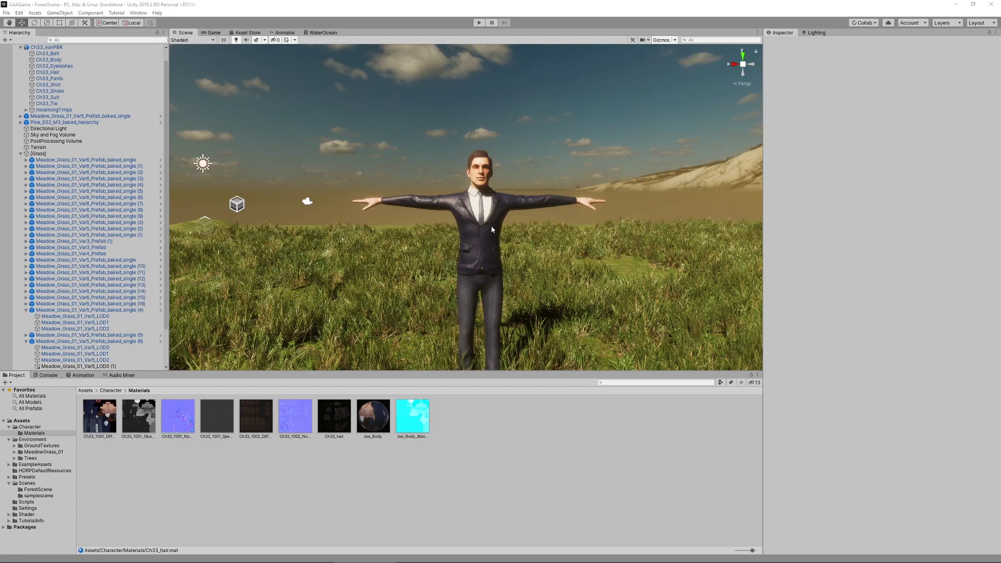
{"action": "key", "text": "s"}
{"action": "right_click_drag", "start_coordinate": [532, 130], "coordinate": [539, 158]}
{"action": "key", "text": "w"}
Search the Asset Store for "third person controller"
{"action": "left_click", "coordinate": [247, 32]}
{"action": "left_click", "coordinate": [541, 58]}
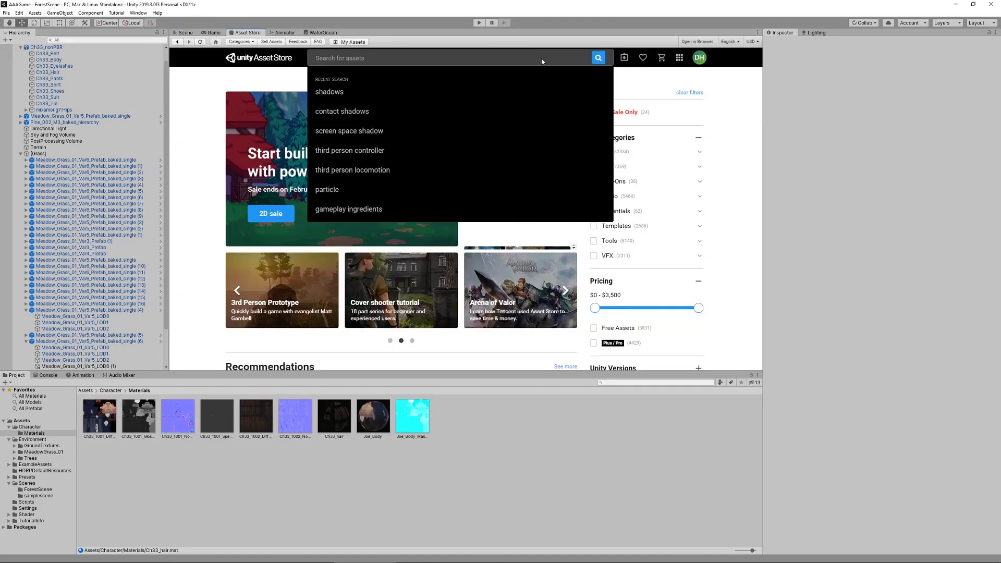
{"action": "type", "text": "third pe"}
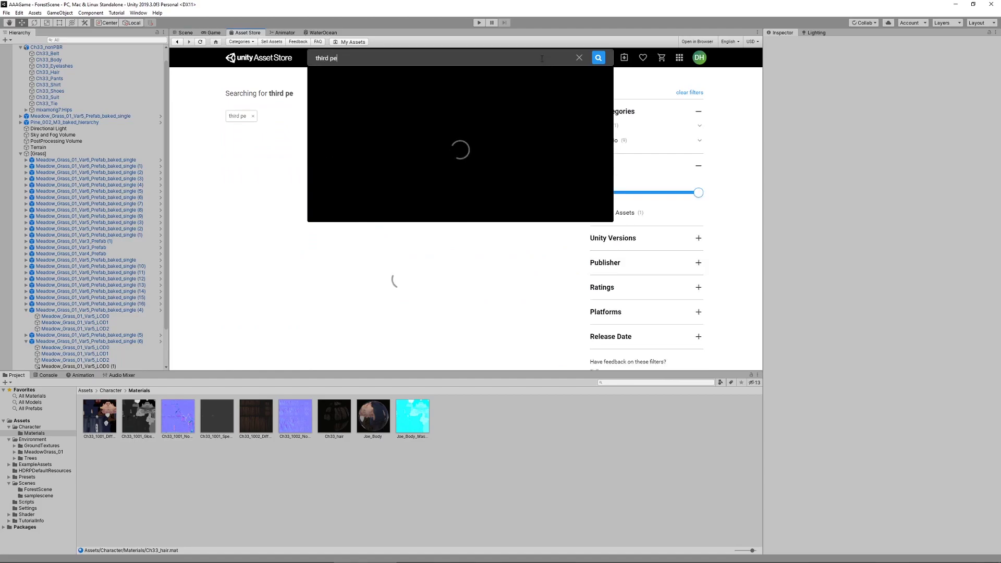
{"action": "type", "text": "rson controller"}
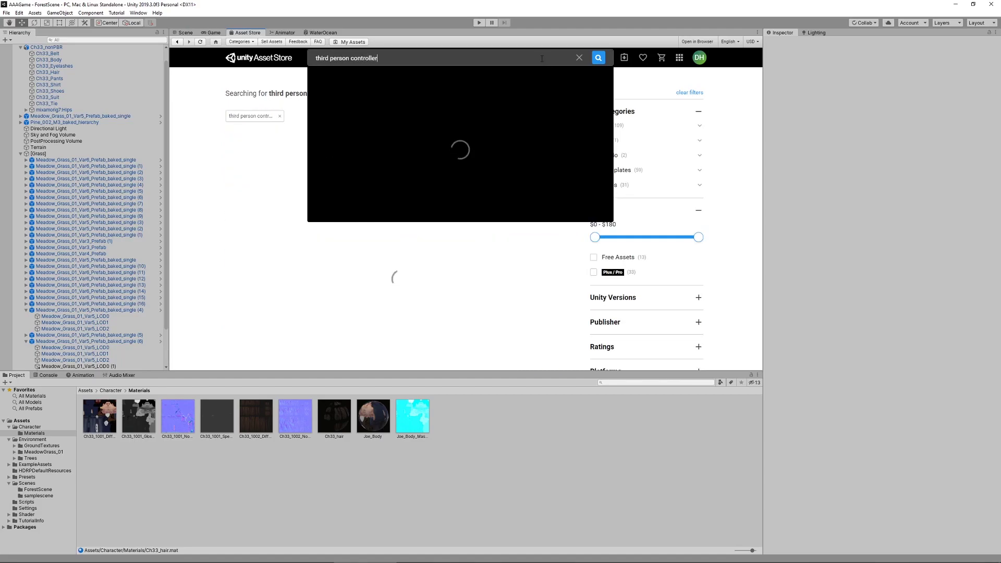
{"action": "key", "text": "Return"}
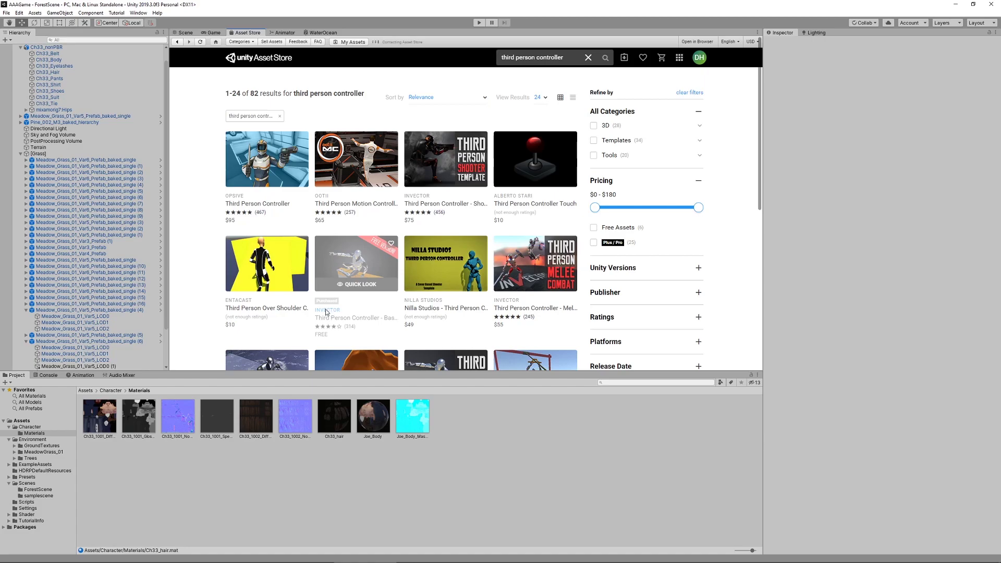
Open the free "Third Person Controller - Basic Locomotion FREE" asset by Invector and import it into the project
{"action": "left_click", "coordinate": [359, 316]}
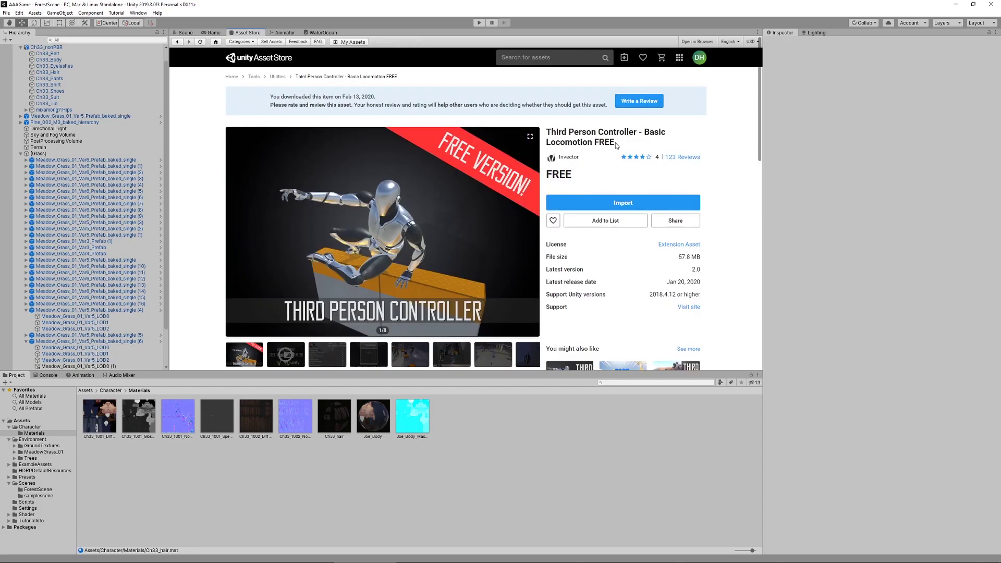
{"action": "left_click_drag", "start_coordinate": [546, 132], "coordinate": [666, 132]}
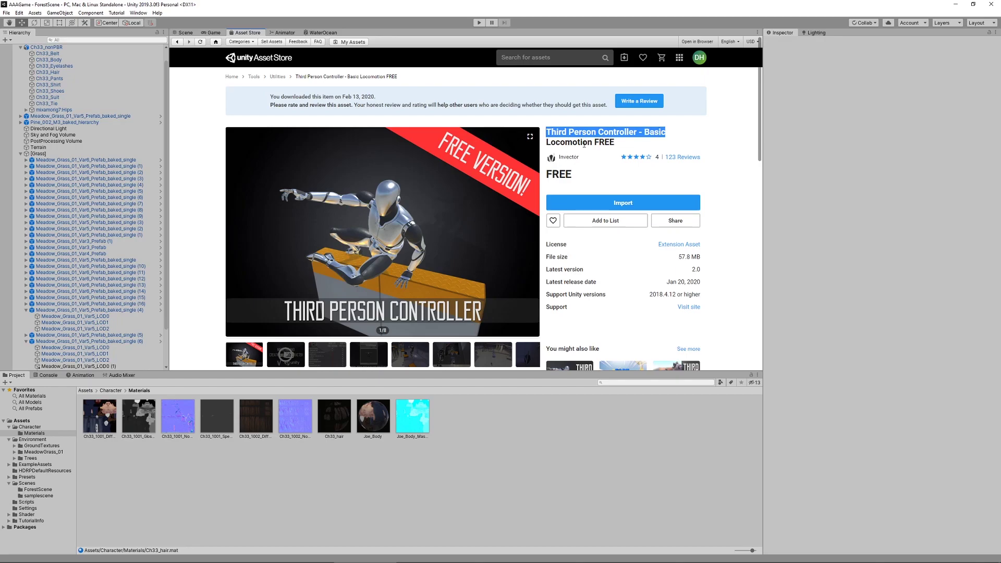
{"action": "left_click", "coordinate": [579, 143]}
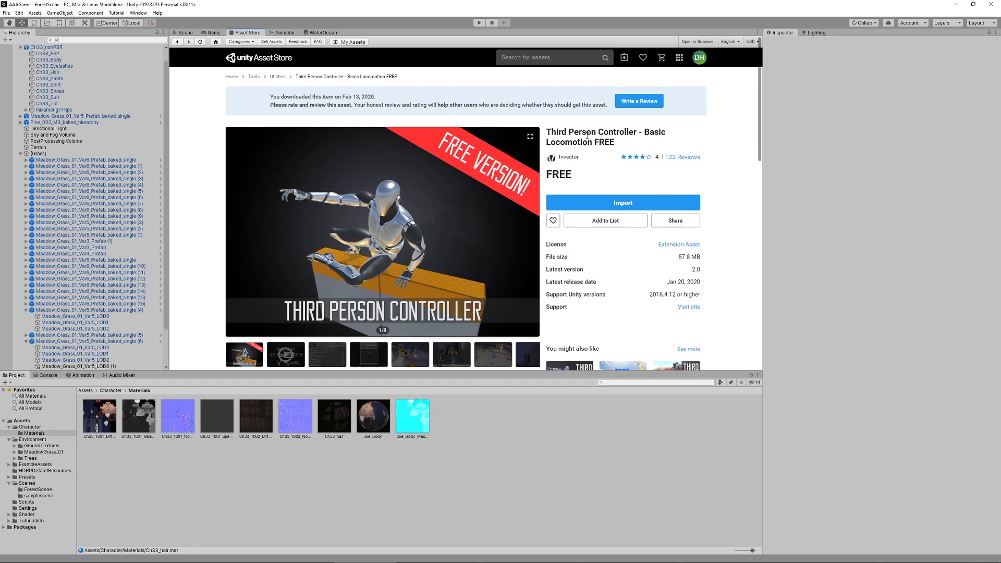
{"action": "left_click", "coordinate": [609, 203]}
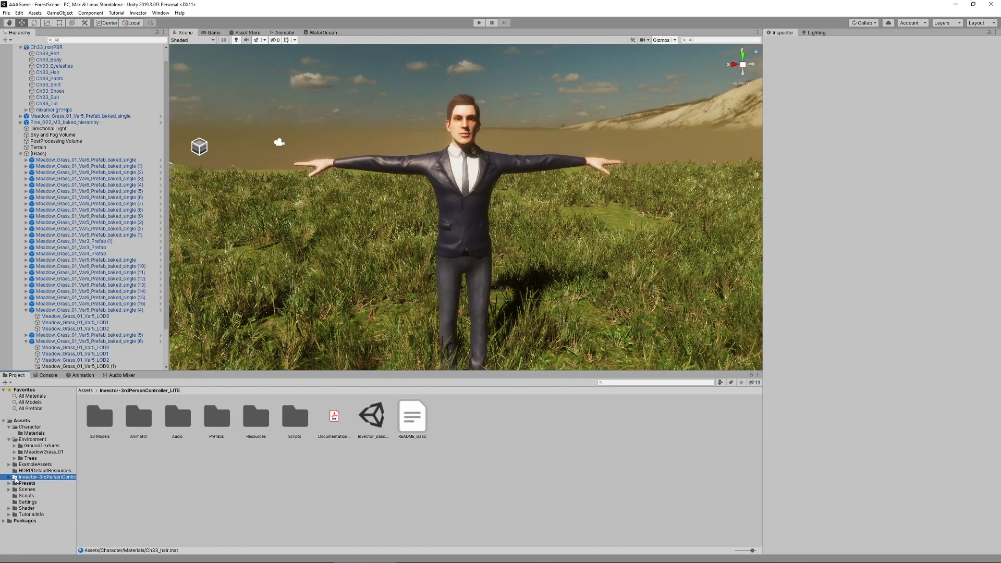
Open the Prefabs folder of Invector-3rdPersonController_LITE and inspect the ThirdPersonController_LITE and vThirdPersonCamera_LITE prefabs
{"action": "left_click", "coordinate": [9, 477]}
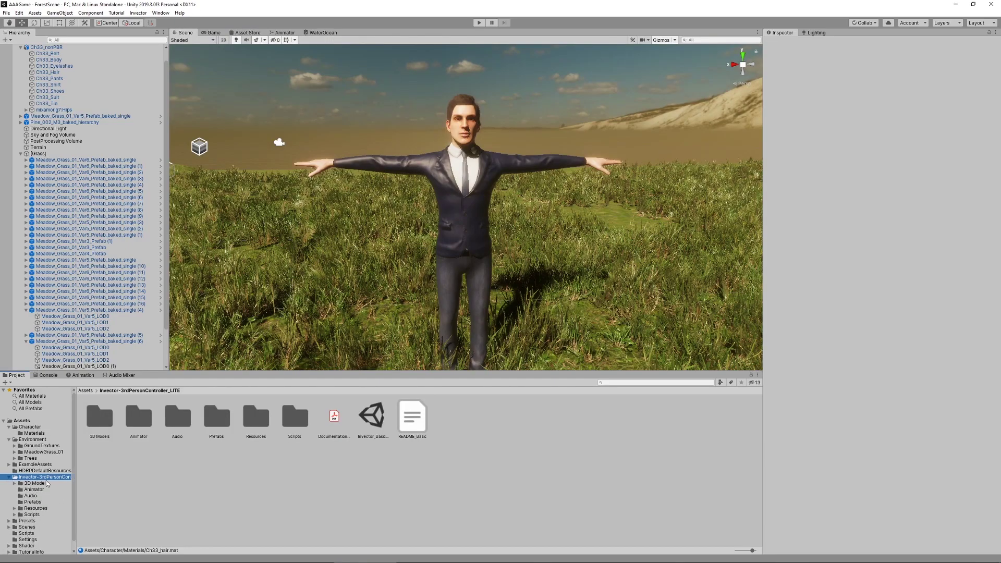
{"action": "left_click", "coordinate": [33, 503]}
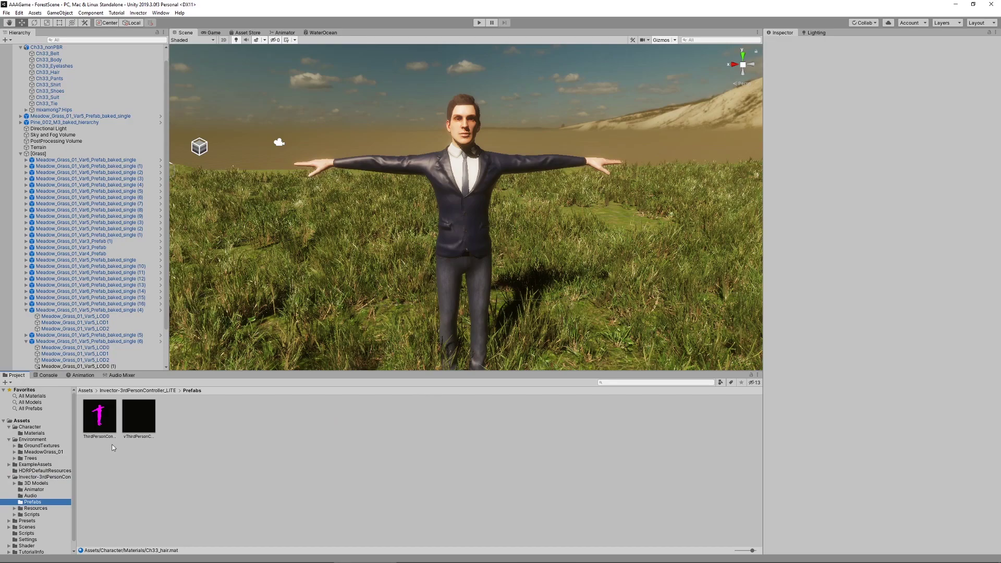
{"action": "left_click", "coordinate": [100, 422]}
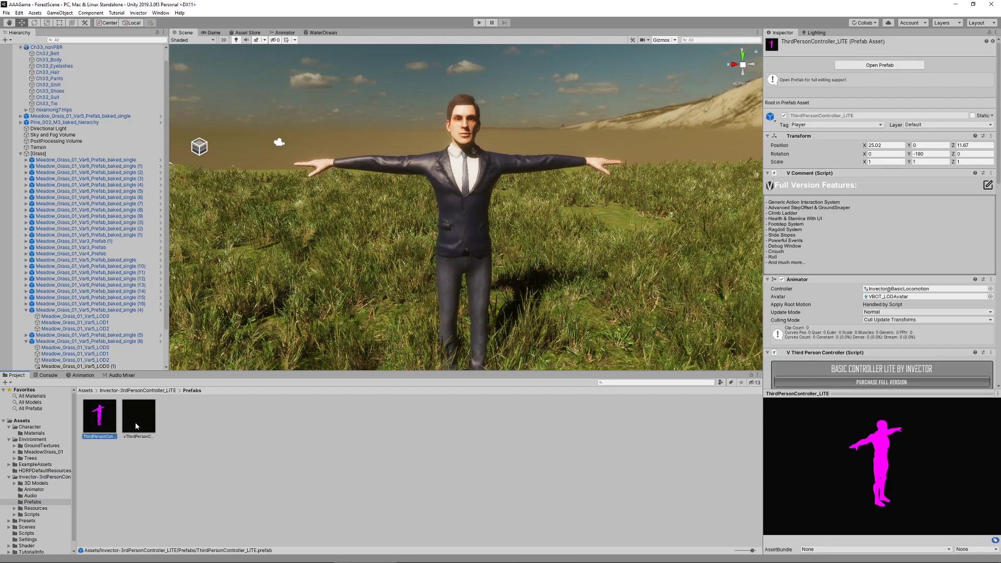
{"action": "left_click", "coordinate": [136, 421]}
{"action": "left_click", "coordinate": [90, 425]}
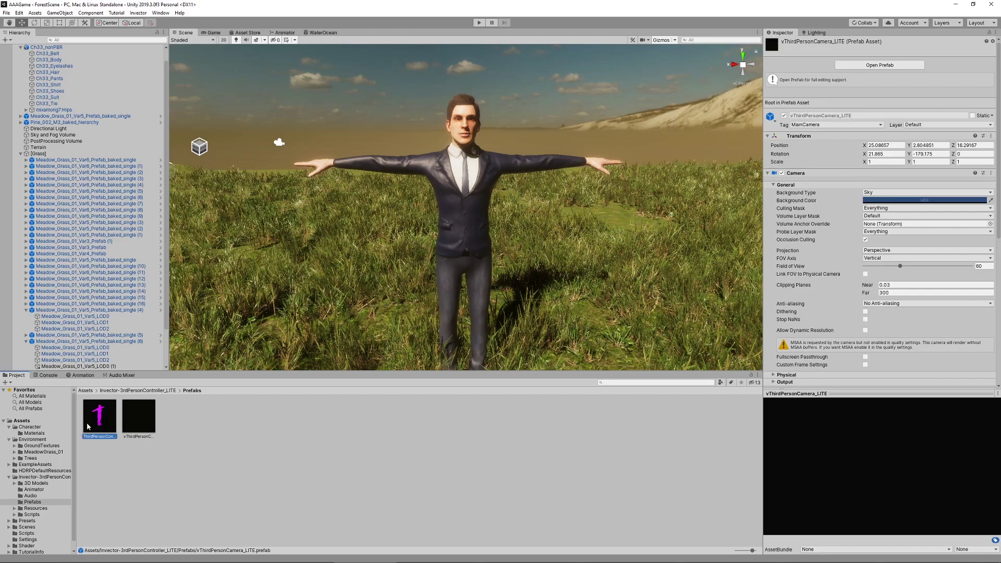
{"action": "left_click", "coordinate": [146, 428]}
Place the ThirdPersonController_LITE prefab on the grass a few metres from the Ch33_nonPBR character
{"action": "left_click", "coordinate": [226, 485]}
{"action": "left_click_drag", "start_coordinate": [350, 312], "coordinate": [658, 335], "text": "alt"}
{"action": "key", "text": "s"}
{"action": "right_click_drag", "start_coordinate": [658, 335], "coordinate": [740, 306]}
{"action": "left_click", "coordinate": [377, 262]}
{"action": "left_click", "coordinate": [229, 213]}
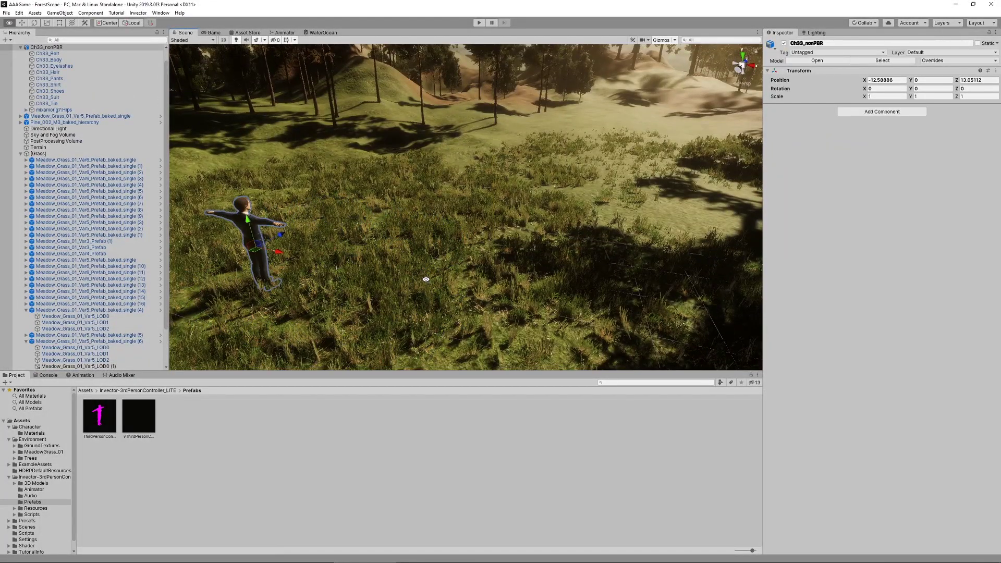
{"action": "key", "text": "w"}
{"action": "right_click_drag", "start_coordinate": [424, 279], "coordinate": [424, 285]}
{"action": "left_click_drag", "start_coordinate": [104, 417], "coordinate": [446, 265]}
{"action": "scroll", "coordinate": [436, 216], "scroll_direction": "up", "scroll_amount": 2}
{"action": "scroll", "coordinate": [437, 215], "scroll_direction": "up", "scroll_amount": 3}
{"action": "right_click_drag", "start_coordinate": [438, 215], "coordinate": [448, 195]}
{"action": "middle_click_drag", "start_coordinate": [449, 194], "coordinate": [591, 274]}
{"action": "right_click_drag", "start_coordinate": [591, 274], "coordinate": [406, 221]}
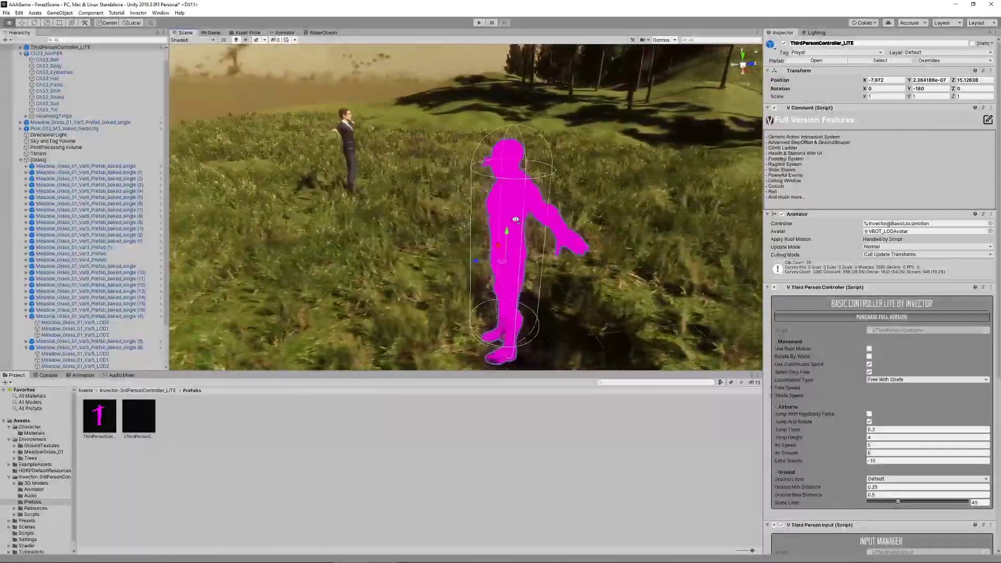
Place the vThirdPersonCamera_LITE prefab in the scene beside the third person controller
{"action": "key", "text": "a"}
{"action": "right_click_drag", "start_coordinate": [527, 219], "coordinate": [681, 217]}
{"action": "key", "text": "s"}
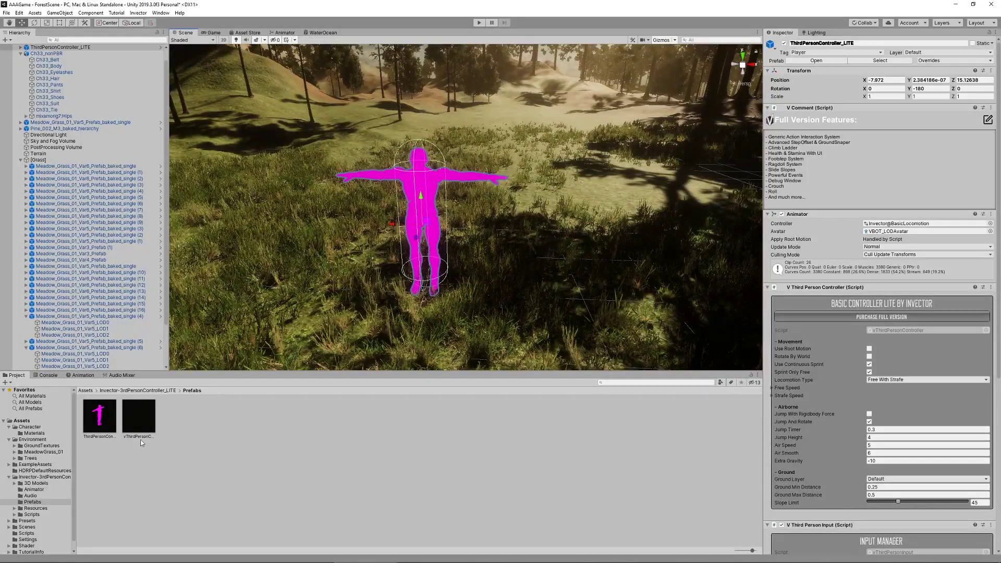
{"action": "mouse_move", "coordinate": [435, 250]}
{"action": "right_mouse_down"}
{"action": "mouse_move", "coordinate": [443, 252]}
{"action": "mouse_move", "coordinate": [433, 261]}
{"action": "right_mouse_up"}
{"action": "left_click_drag", "start_coordinate": [140, 432], "coordinate": [179, 319]}
{"action": "left_click_drag", "start_coordinate": [286, 273], "coordinate": [284, 272]}
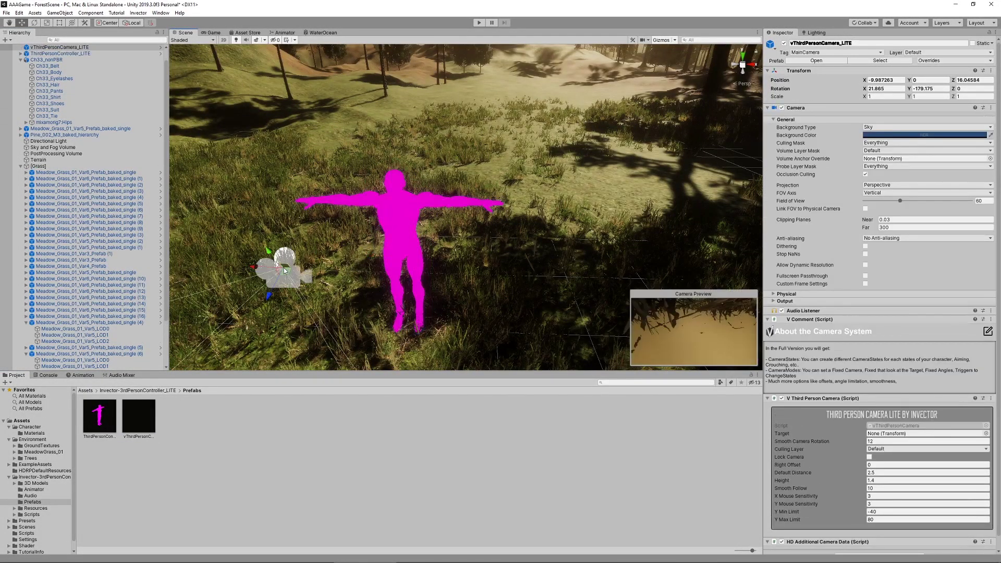
Deactivate the Main Camera object and save the scene
{"action": "left_click", "coordinate": [52, 55]}
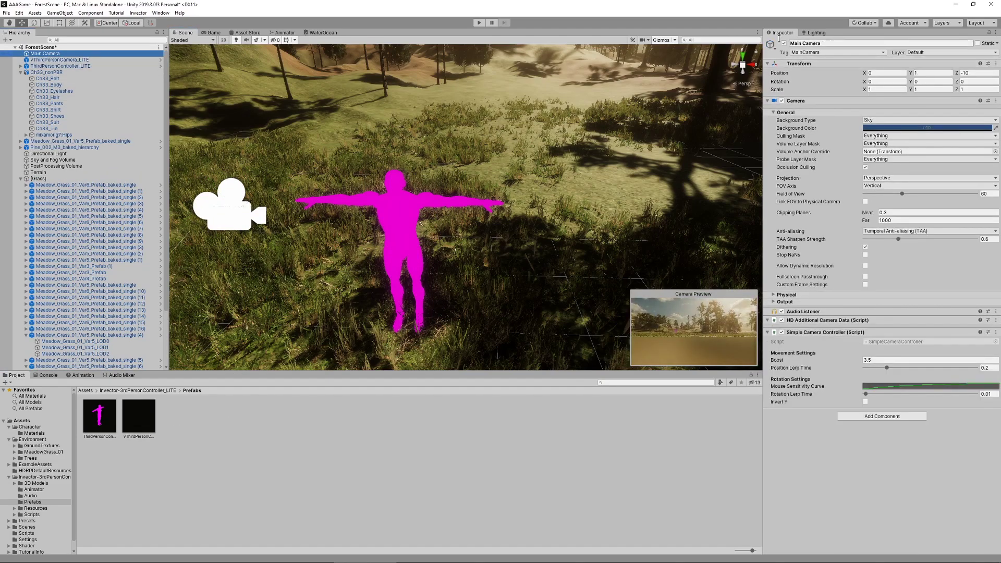
{"action": "left_click", "coordinate": [784, 45]}
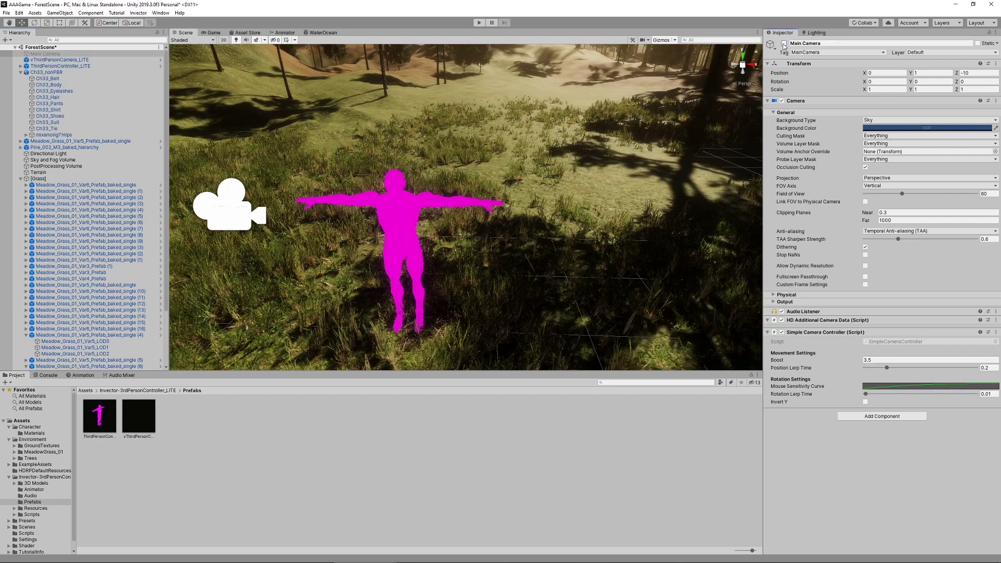
{"action": "key", "text": "ctrl+s"}
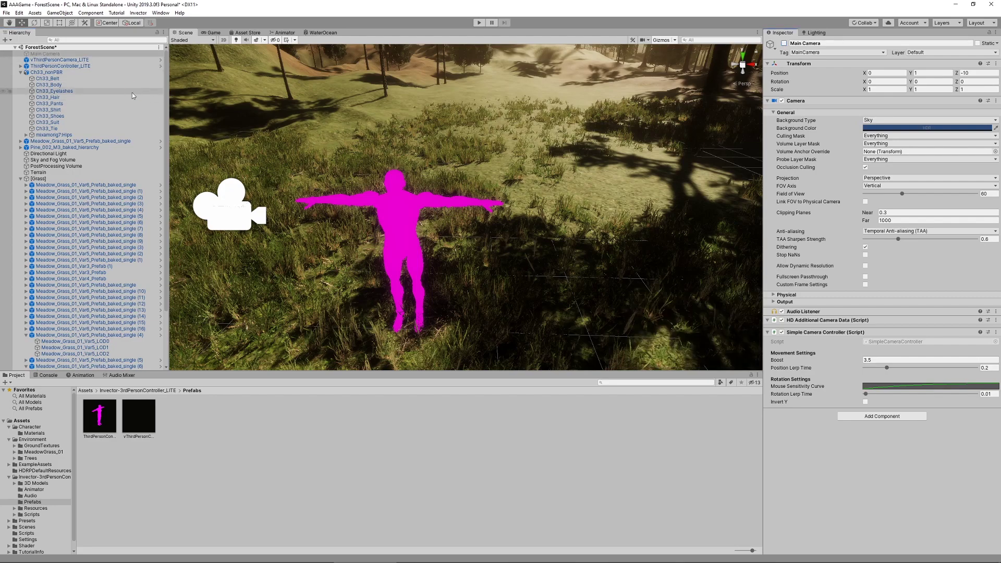
Run the game to test walking, jumping and the camera with the third person controller, and stop it again
{"action": "left_click", "coordinate": [478, 23]}
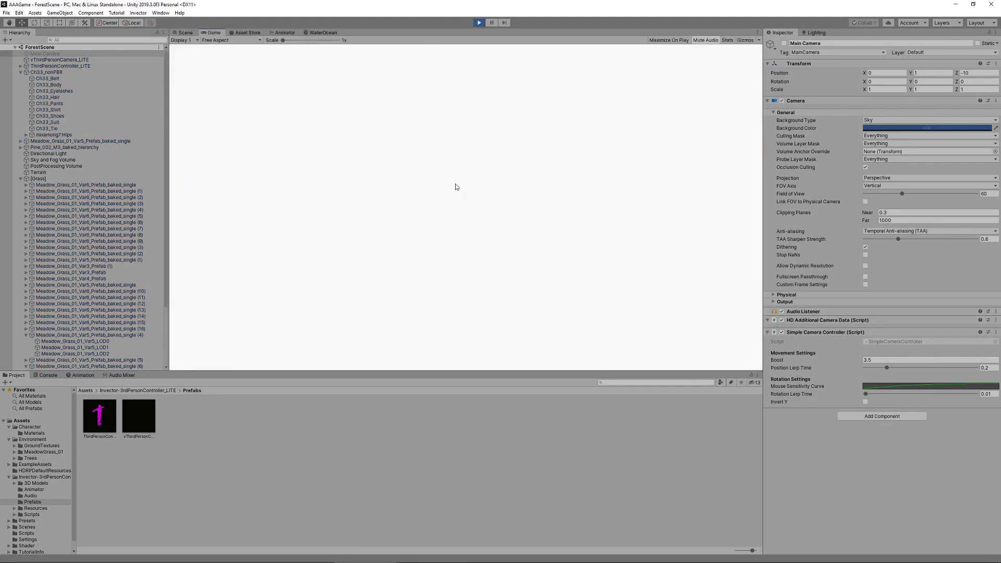
{"action": "key", "text": "w"}
{"action": "key", "text": "space"}
{"action": "key", "text": "w"}
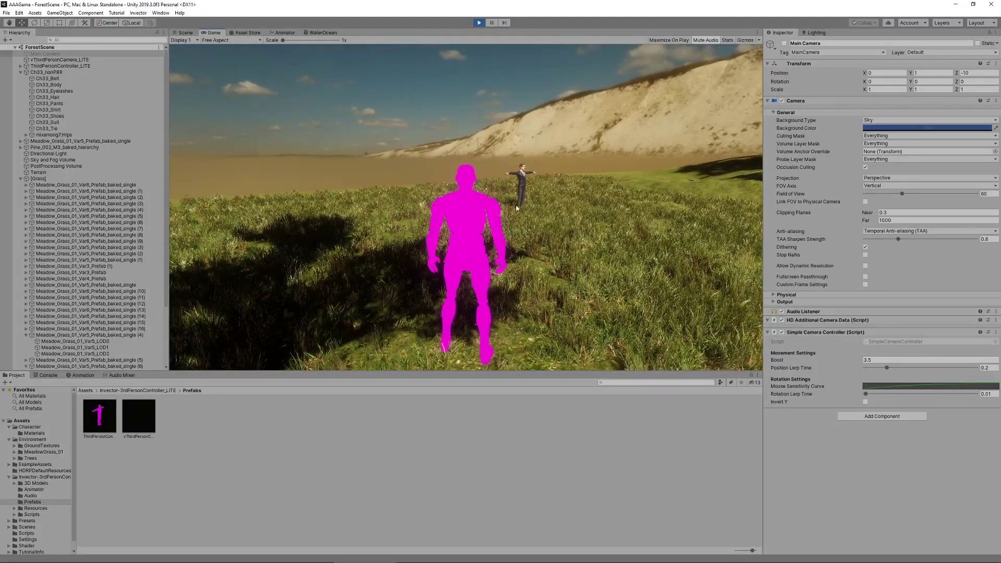
{"action": "key", "text": "w"}
{"action": "key", "text": "d"}
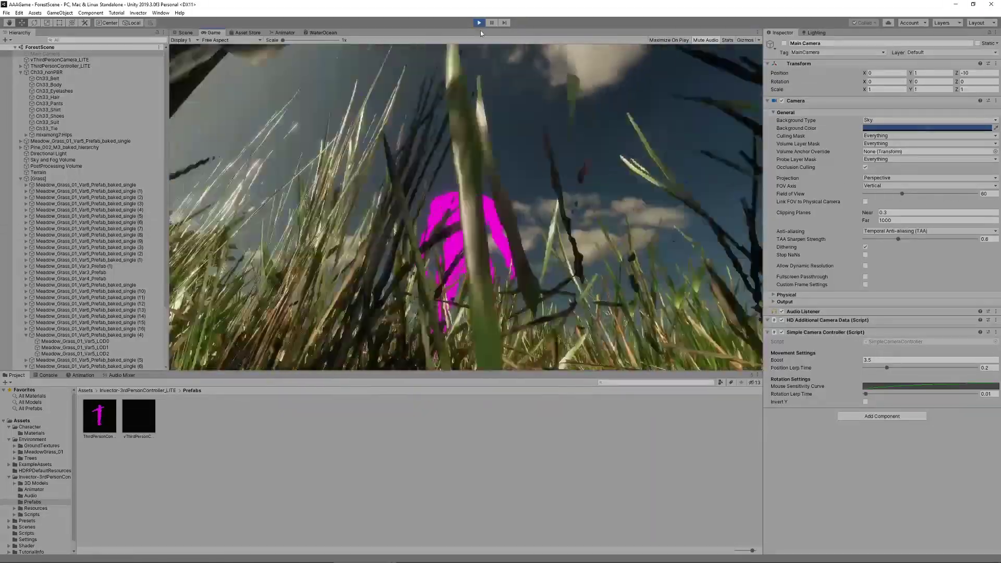
{"action": "left_click", "coordinate": [479, 24]}
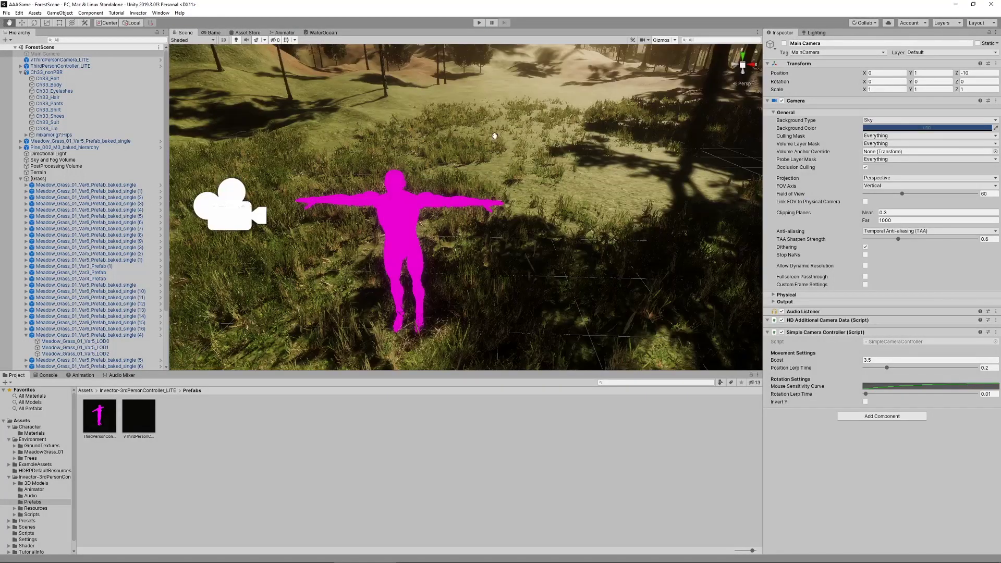
Examine the component settings and the figure of ThirdPersonController_LITE in the scene
{"action": "middle_click_drag", "start_coordinate": [495, 138], "coordinate": [520, 134]}
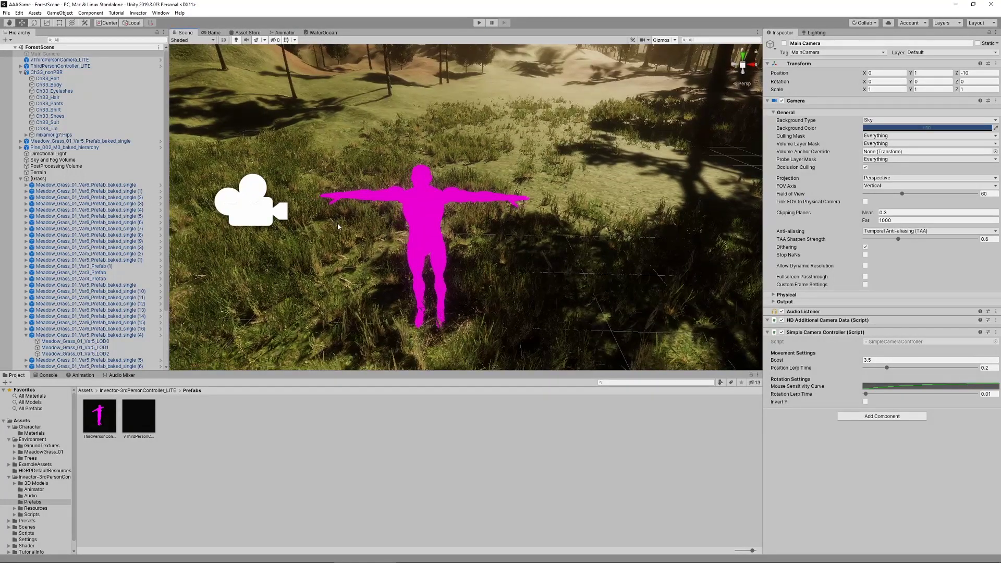
{"action": "key", "text": "alt+Tab"}
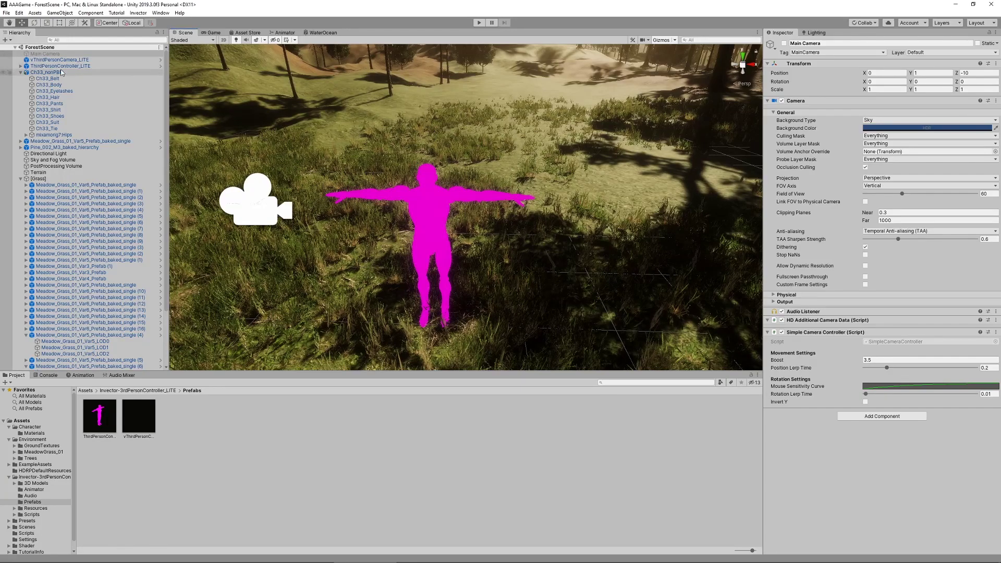
{"action": "left_click", "coordinate": [67, 66]}
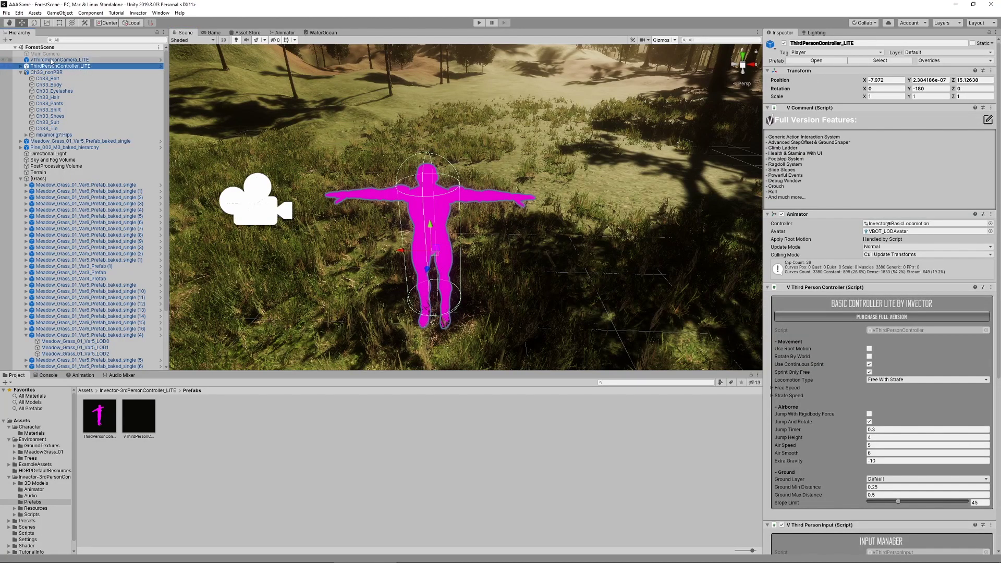
{"action": "middle_click_drag", "start_coordinate": [564, 255], "coordinate": [574, 251]}
{"action": "scroll", "coordinate": [878, 305], "scroll_direction": "down", "scroll_amount": 7}
{"action": "scroll", "coordinate": [879, 322], "scroll_direction": "up", "scroll_amount": 3}
{"action": "scroll", "coordinate": [880, 326], "scroll_direction": "up", "scroll_amount": 3}
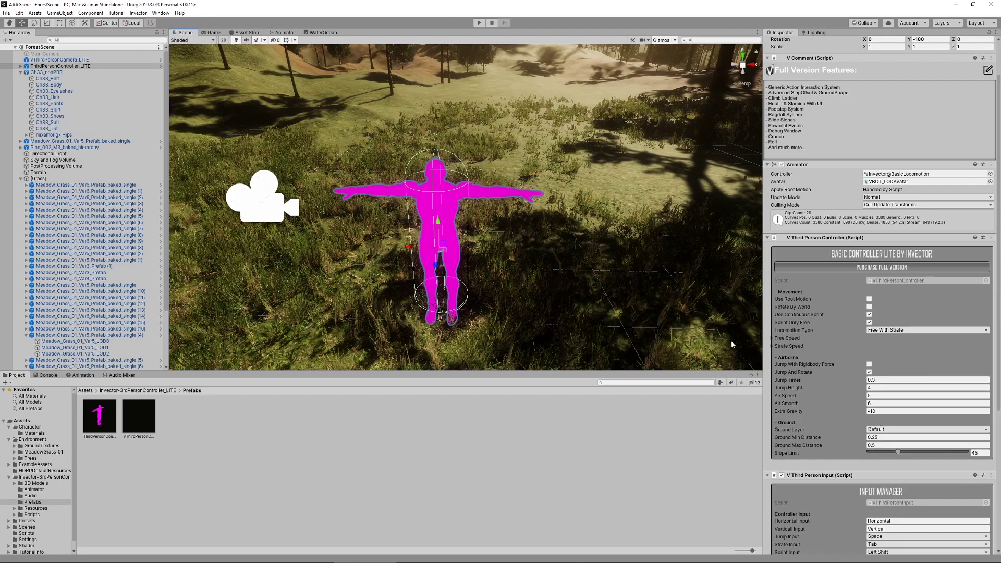
{"action": "right_click_drag", "start_coordinate": [494, 256], "coordinate": [489, 235]}
{"action": "key", "text": "e"}
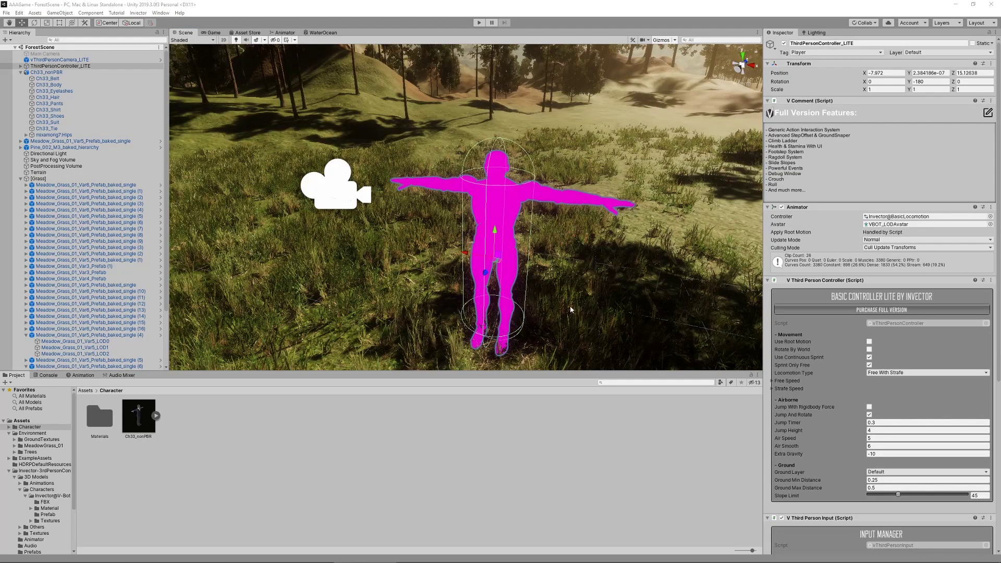
Delete the Armature and Mesh_LOD children of ThirdPersonController_LITE
{"action": "left_click", "coordinate": [20, 66]}
{"action": "left_click", "coordinate": [49, 72]}
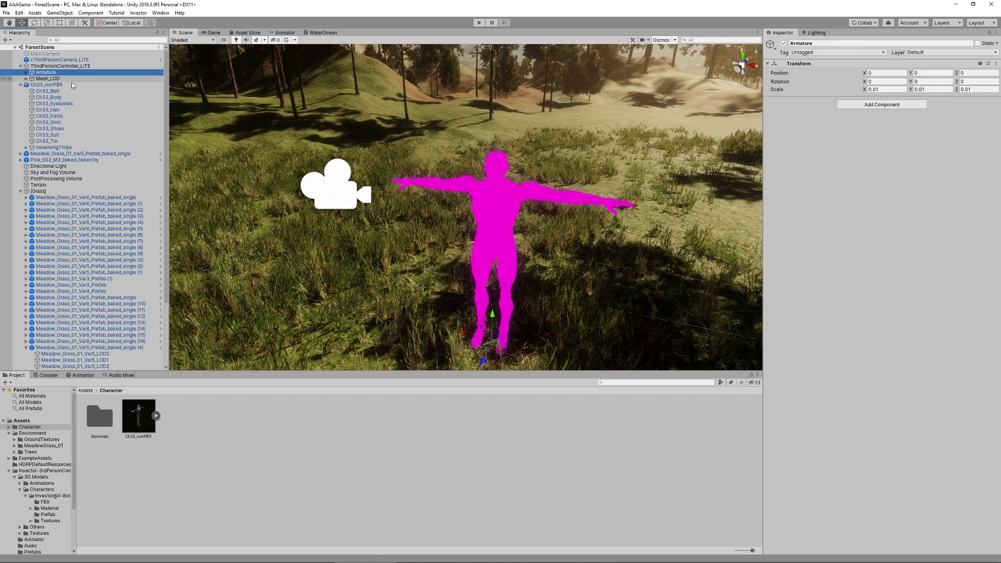
{"action": "left_click", "coordinate": [47, 79], "text": "shift"}
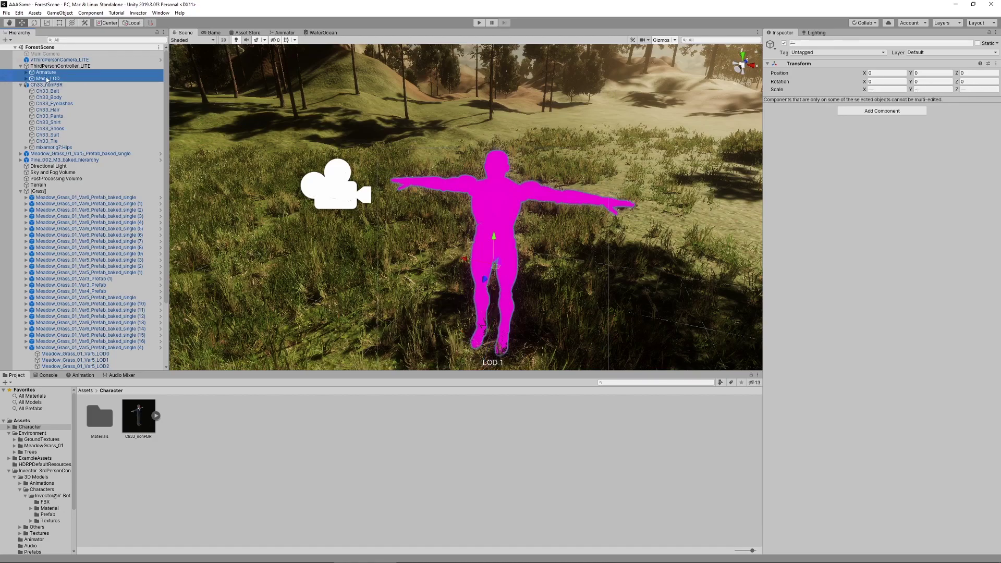
{"action": "left_click", "coordinate": [48, 78]}
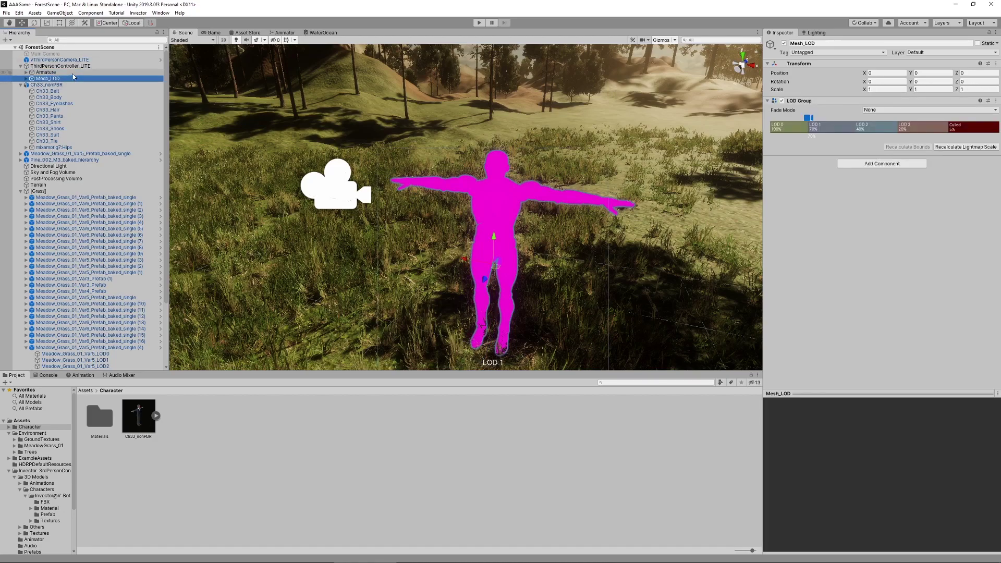
{"action": "left_click", "coordinate": [56, 73], "text": "shift"}
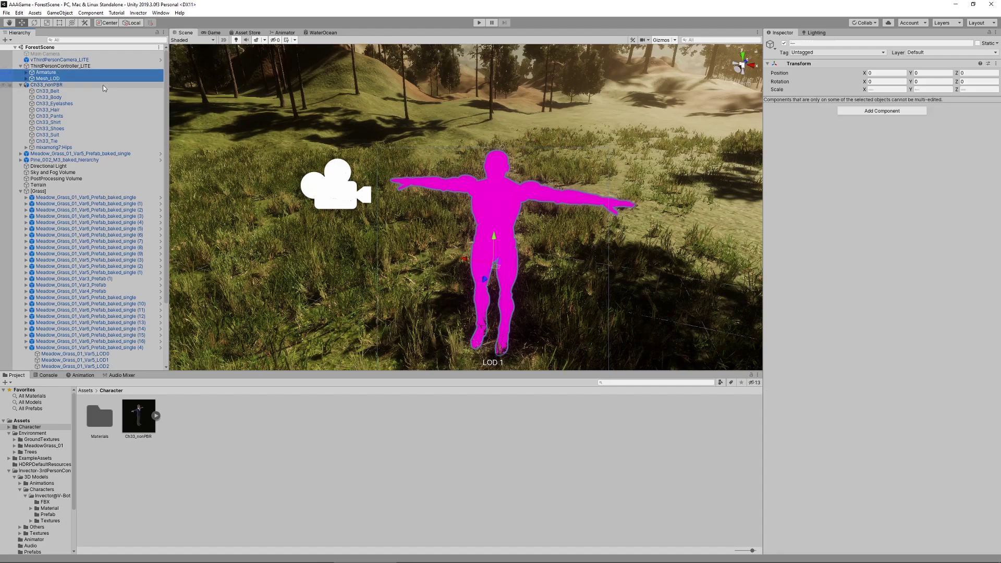
{"action": "key", "text": "Delete"}
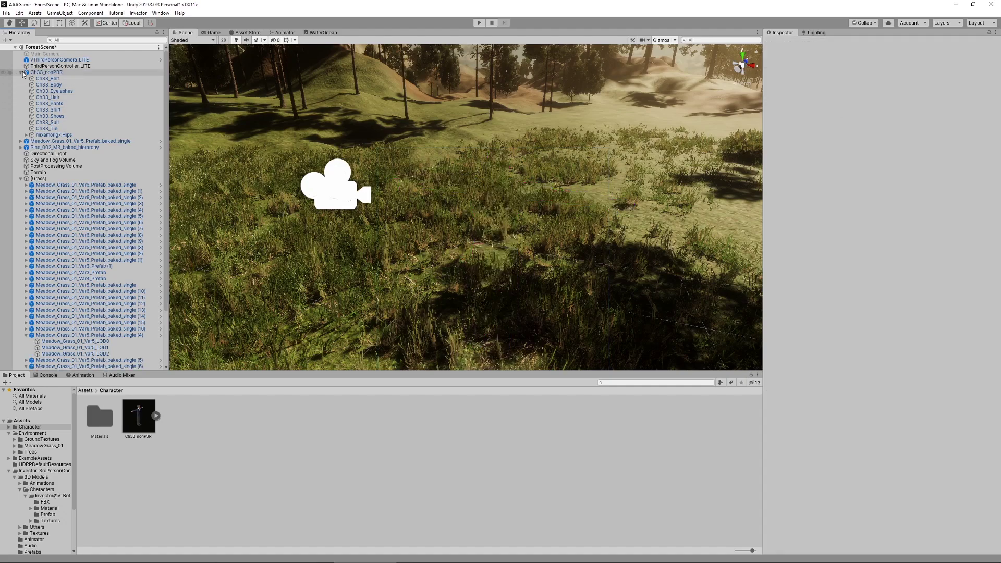
Make Ch33_nonPBR a child of ThirdPersonController_LITE and reset its transform to zero position and rotation
{"action": "left_click", "coordinate": [21, 72]}
{"action": "left_click", "coordinate": [45, 74]}
{"action": "left_click_drag", "start_coordinate": [45, 74], "coordinate": [63, 70]}
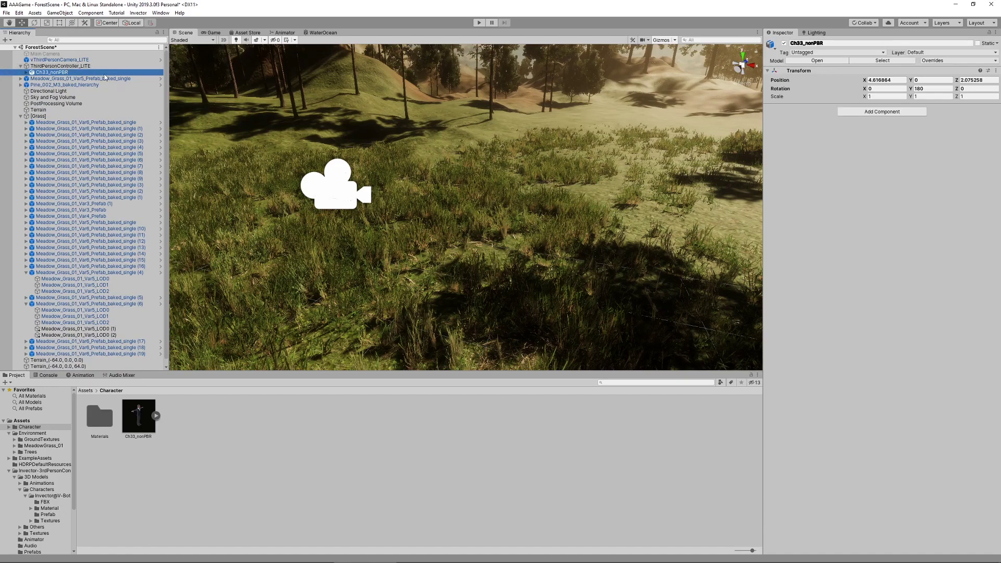
{"action": "right_click", "coordinate": [794, 71]}
{"action": "left_click", "coordinate": [829, 79]}
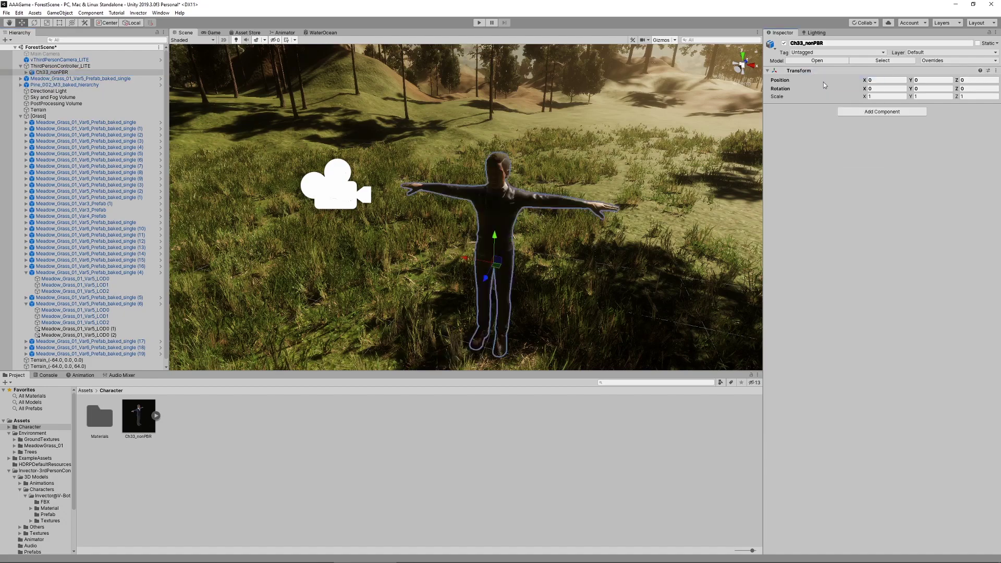
Run the game briefly to check how Ch33_nonPBR behaves under ThirdPersonController_LITE, and stop it again
{"action": "left_click", "coordinate": [72, 66]}
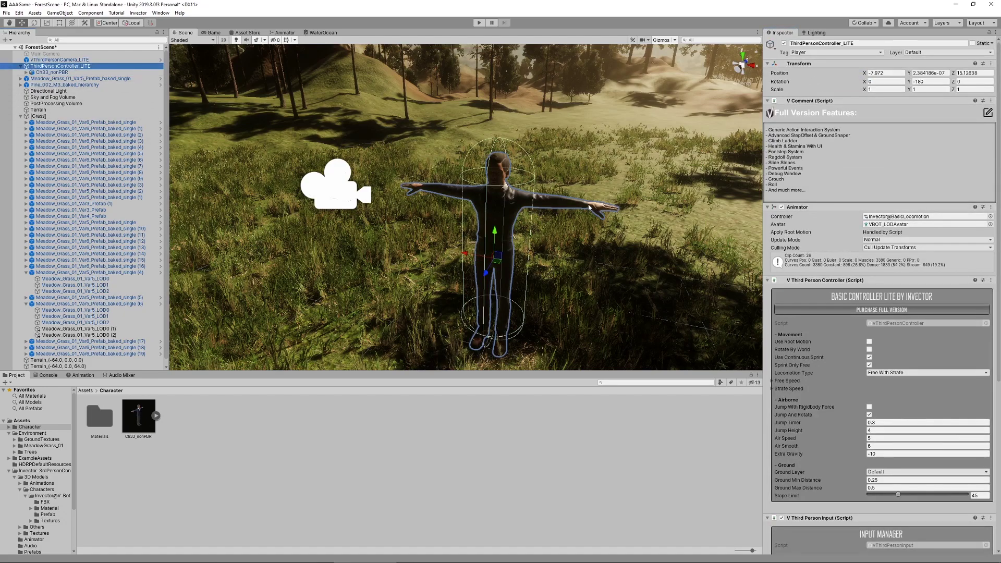
{"action": "left_click", "coordinate": [476, 23]}
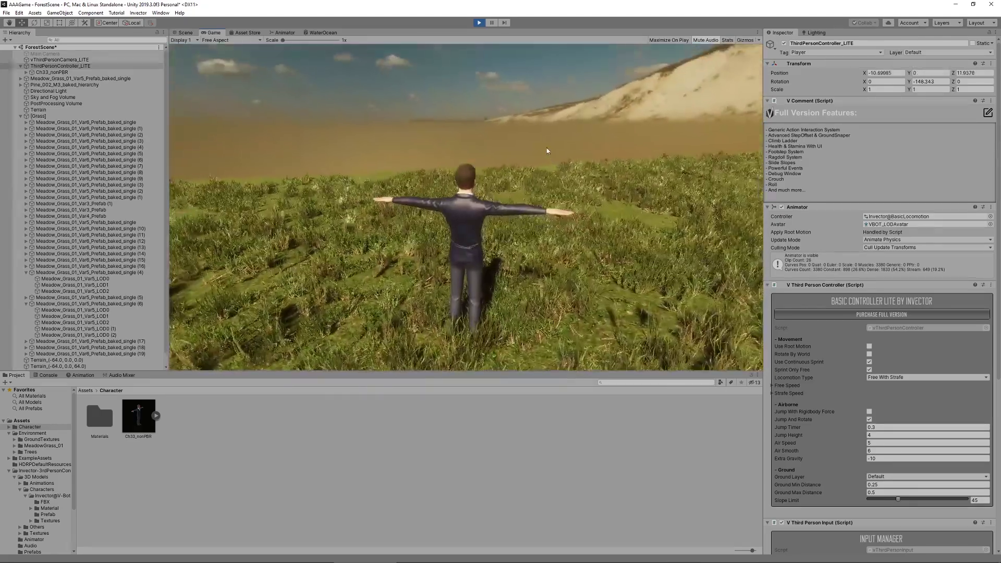
{"action": "left_click", "coordinate": [479, 25]}
{"action": "left_click", "coordinate": [479, 22]}
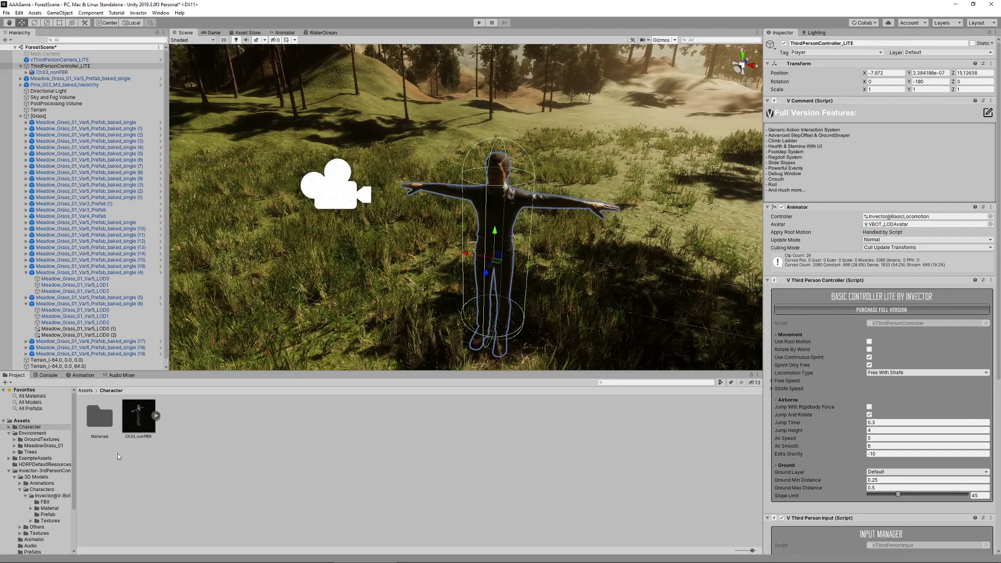
Set the rig of the Ch33_nonPBR model asset to Humanoid with its avatar created from this model, and apply the import settings
{"action": "left_click", "coordinate": [135, 422]}
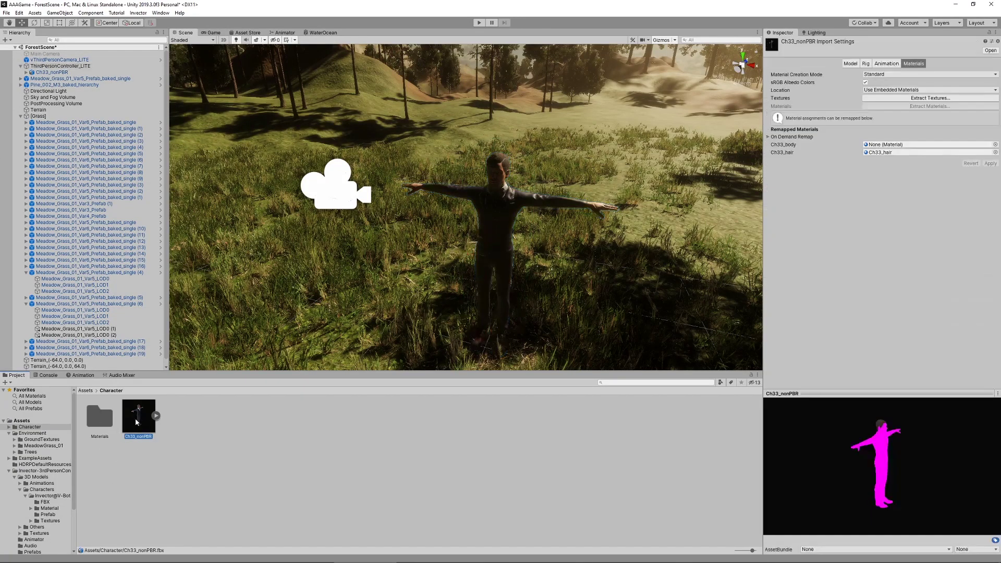
{"action": "left_click", "coordinate": [865, 63]}
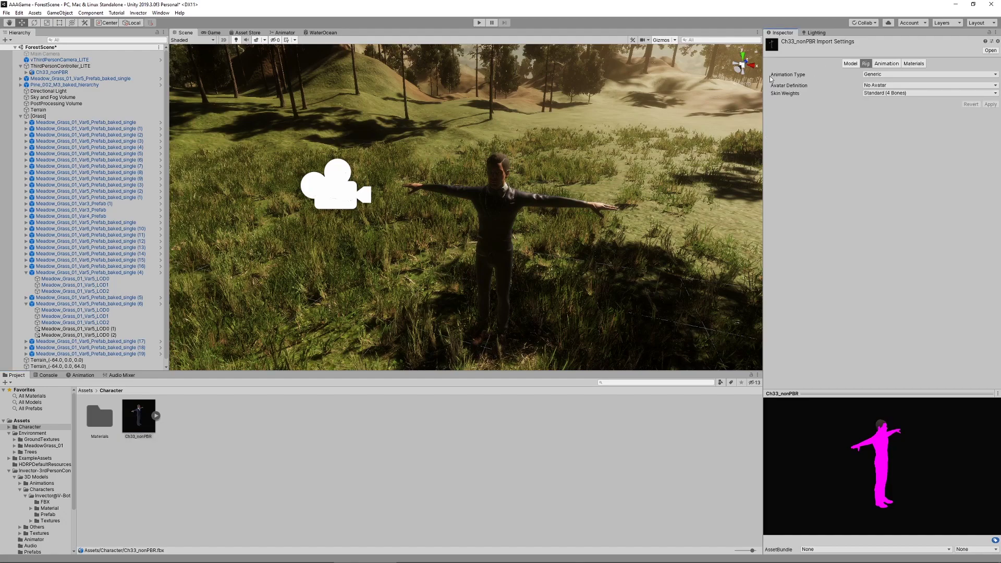
{"action": "left_click", "coordinate": [871, 74]}
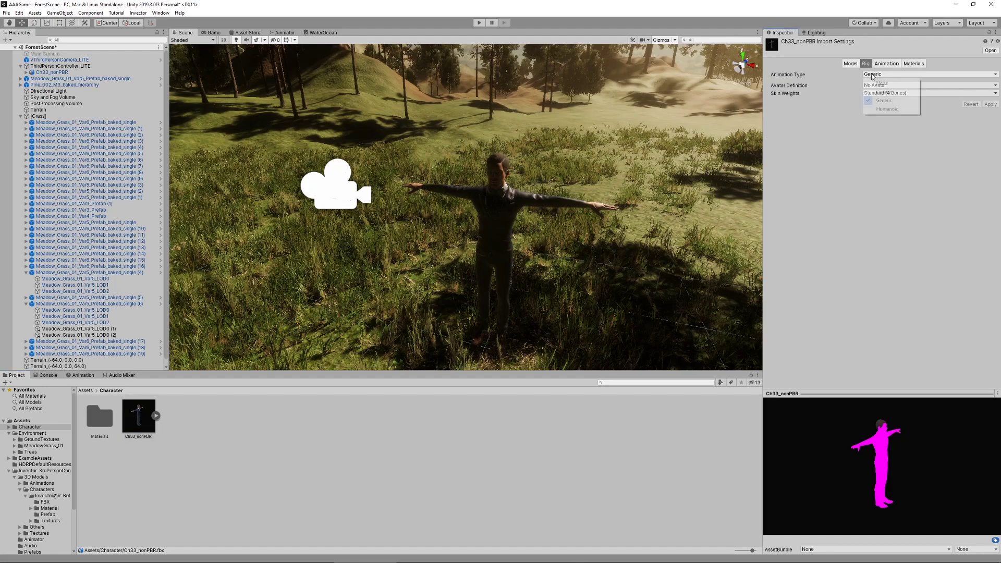
{"action": "left_click", "coordinate": [886, 109]}
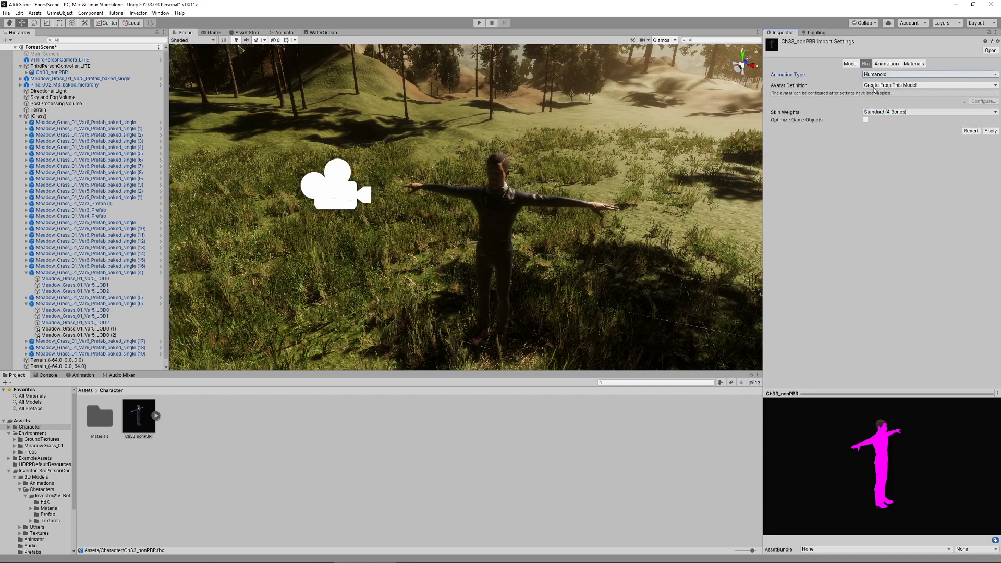
{"action": "left_click", "coordinate": [990, 132]}
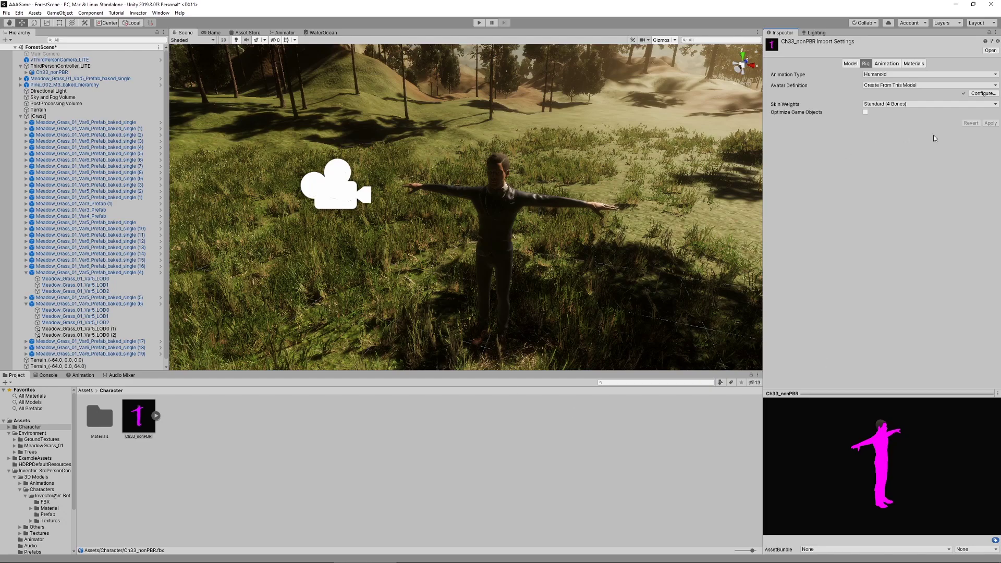
Assign Ch33_nonPBRAvatar as the Animator avatar of ThirdPersonController_LITE and save the scene
{"action": "left_click", "coordinate": [62, 73]}
{"action": "left_click", "coordinate": [79, 67]}
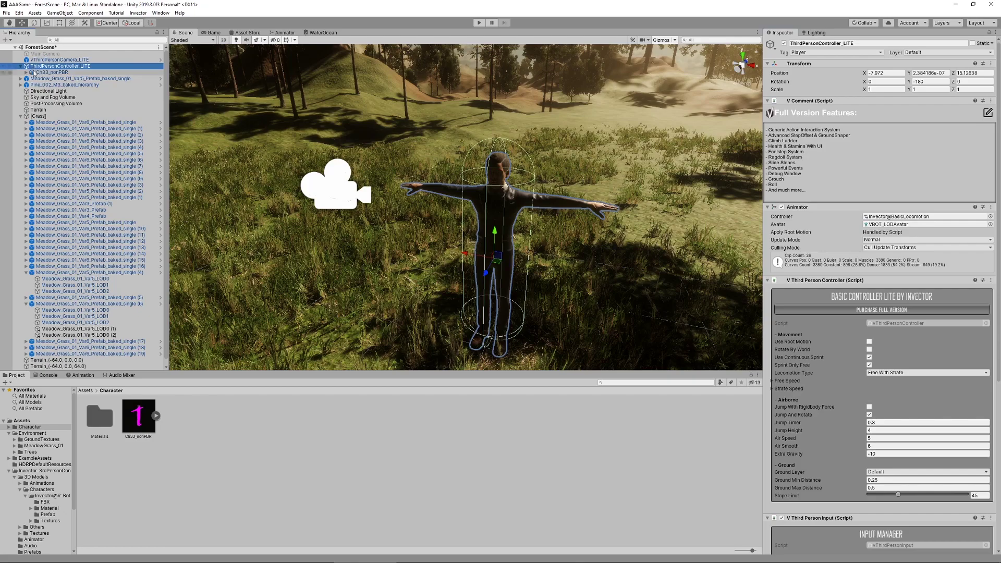
{"action": "left_click", "coordinate": [930, 261]}
{"action": "left_click", "coordinate": [991, 225]}
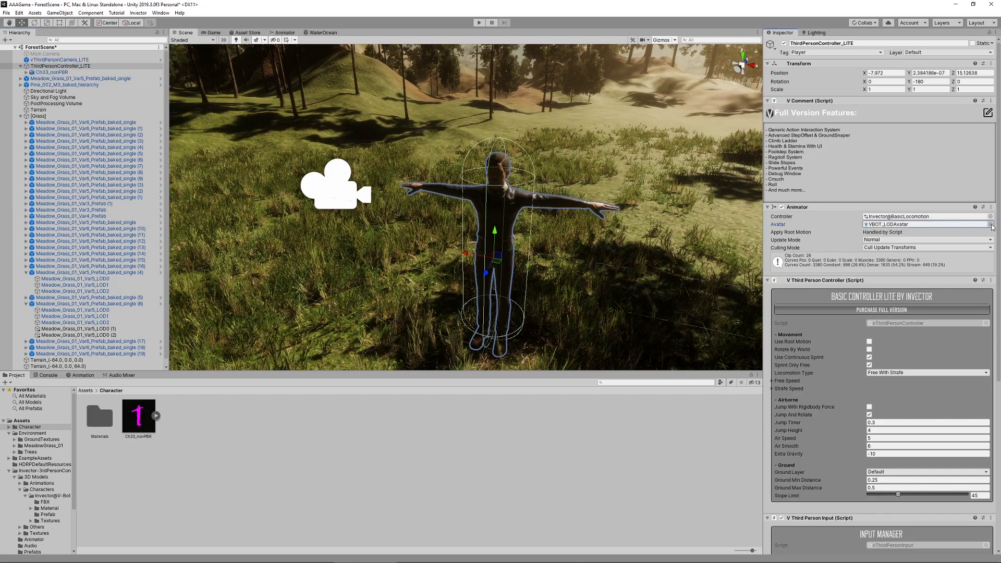
{"action": "left_click", "coordinate": [990, 225]}
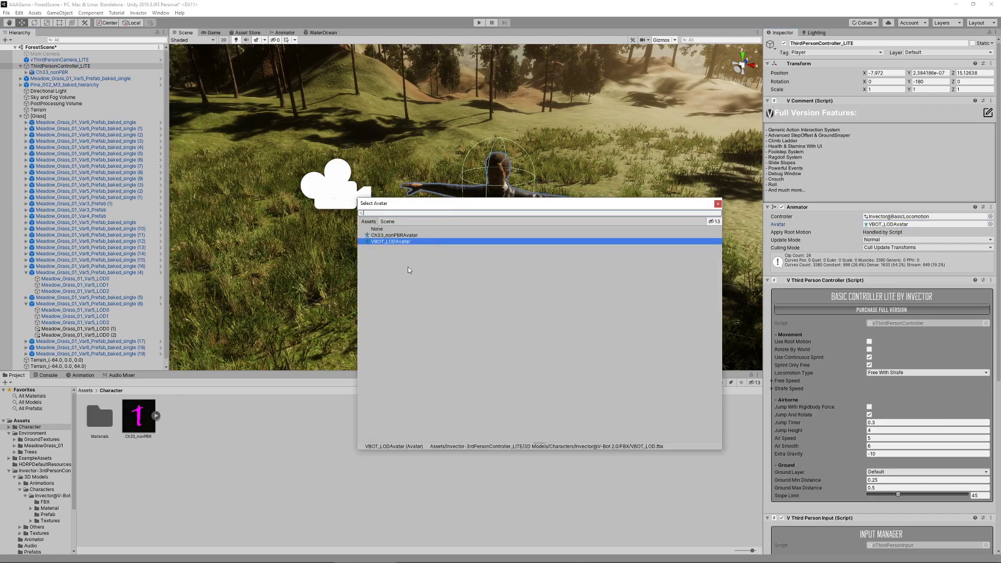
{"action": "left_click", "coordinate": [386, 235]}
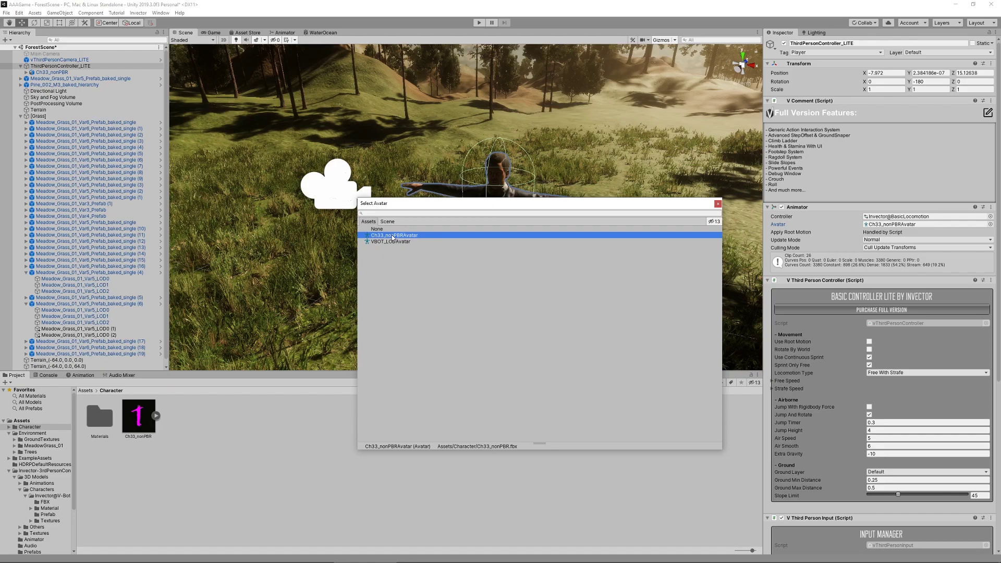
{"action": "double_click", "coordinate": [392, 236]}
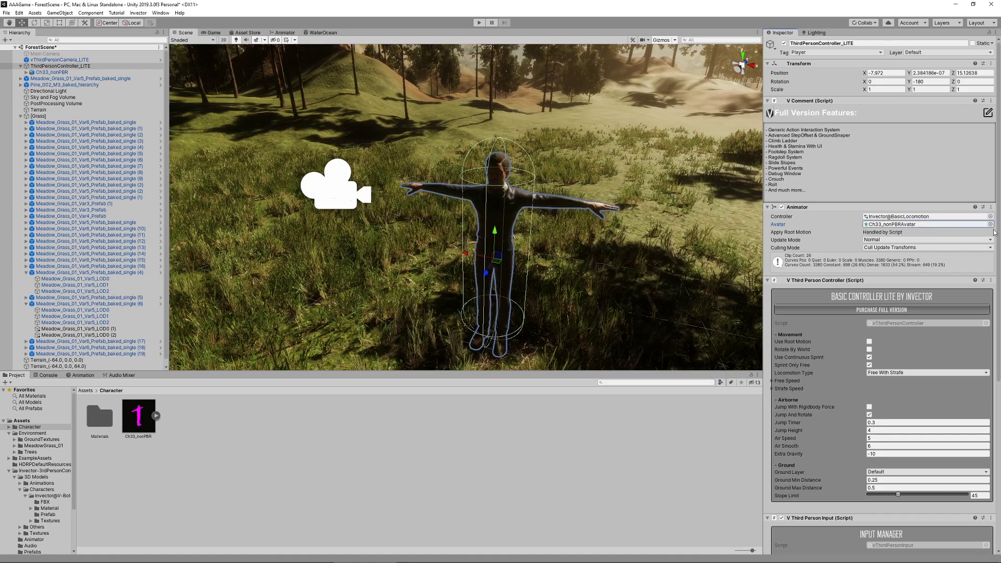
{"action": "key", "text": "ctrl+s"}
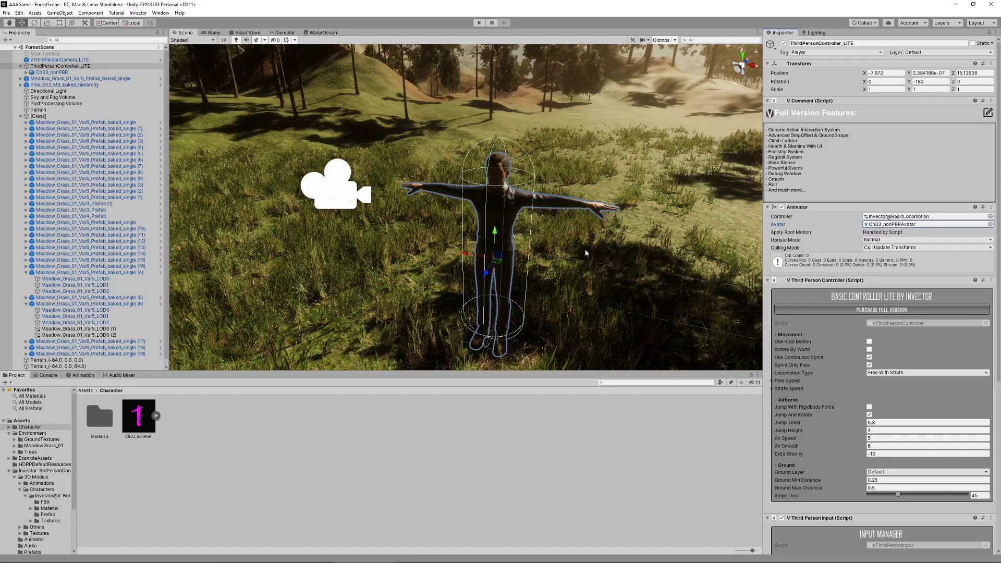
Run the game and test the character's running, turning and jumping animations while circling the camera through the grass and forest
{"action": "mouse_move", "coordinate": [599, 246]}
{"action": "right_mouse_down"}
{"action": "mouse_move", "coordinate": [572, 275]}
{"action": "mouse_move", "coordinate": [601, 261]}
{"action": "right_mouse_up"}
{"action": "middle_click_drag", "start_coordinate": [601, 260], "coordinate": [505, 296]}
{"action": "left_click", "coordinate": [263, 442]}
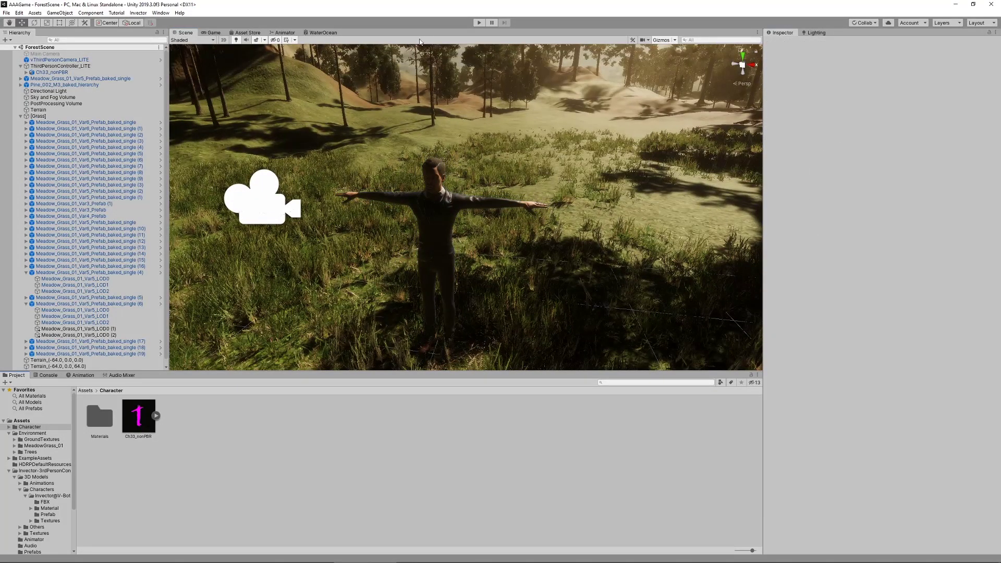
{"action": "left_click", "coordinate": [478, 23]}
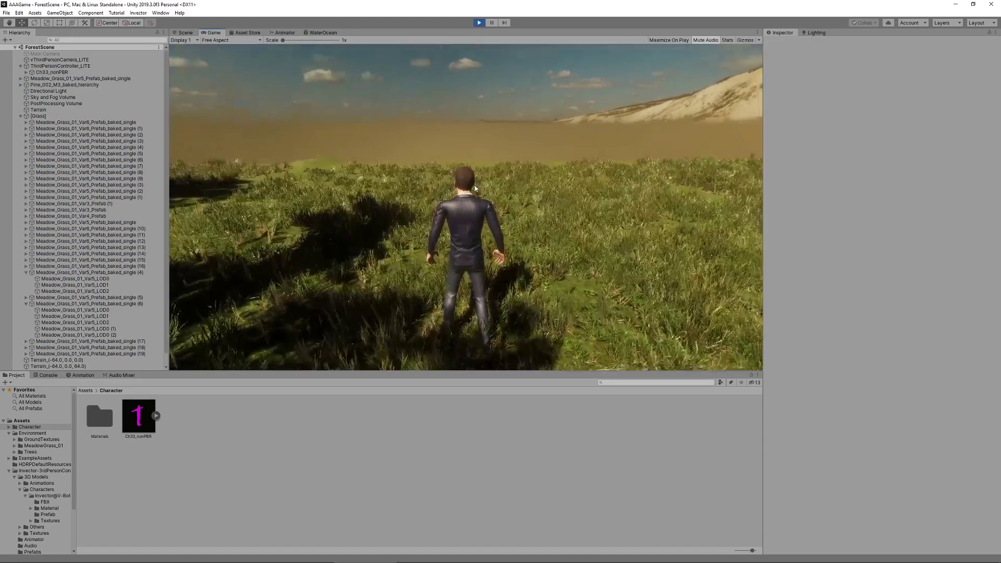
{"action": "key", "text": "w"}
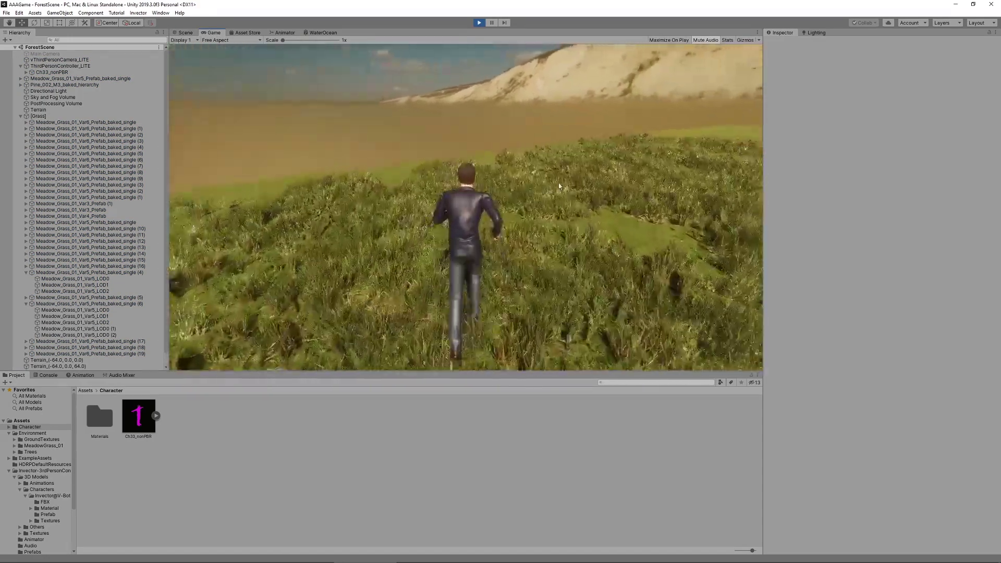
{"action": "mouse_move", "coordinate": [697, 194]}
{"action": "key", "text": "d"}
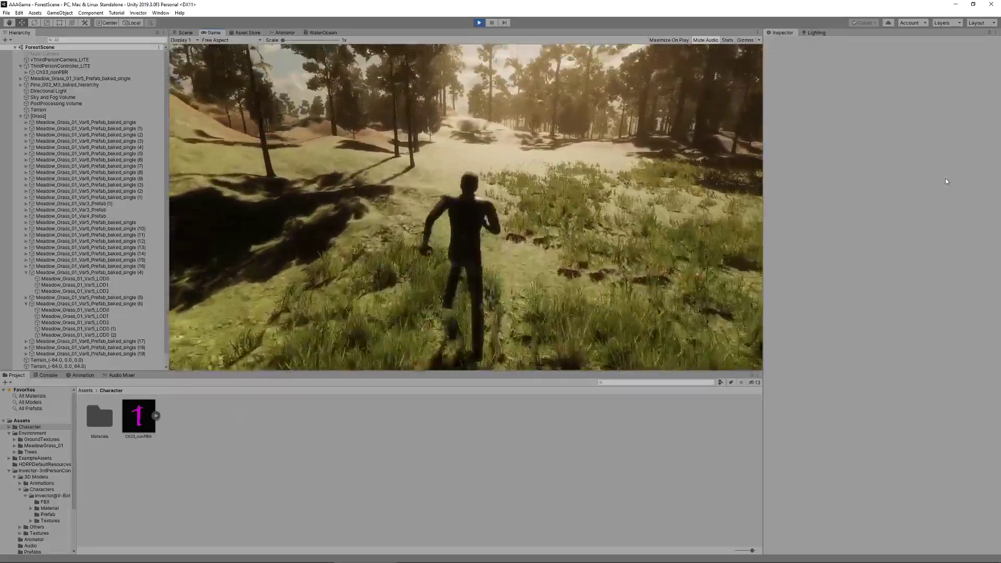
{"action": "key", "text": "space"}
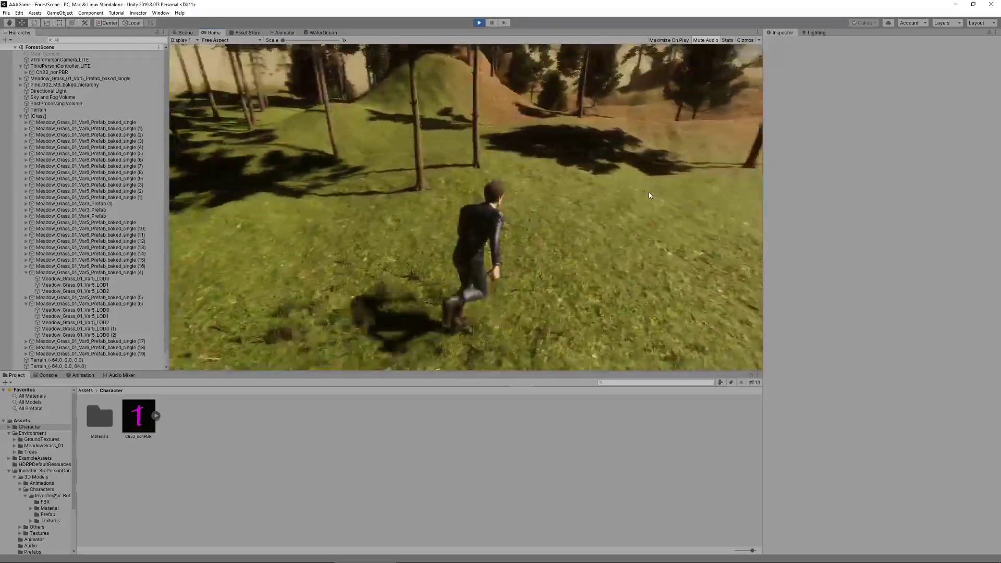
{"action": "mouse_move", "coordinate": [508, 191]}
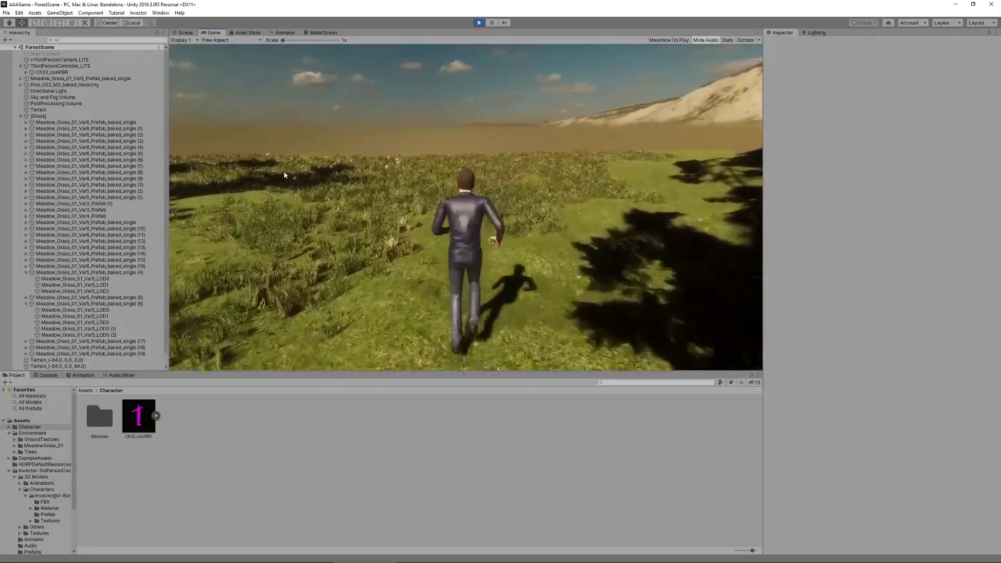
{"action": "mouse_move", "coordinate": [266, 178]}
{"action": "key", "text": "w"}
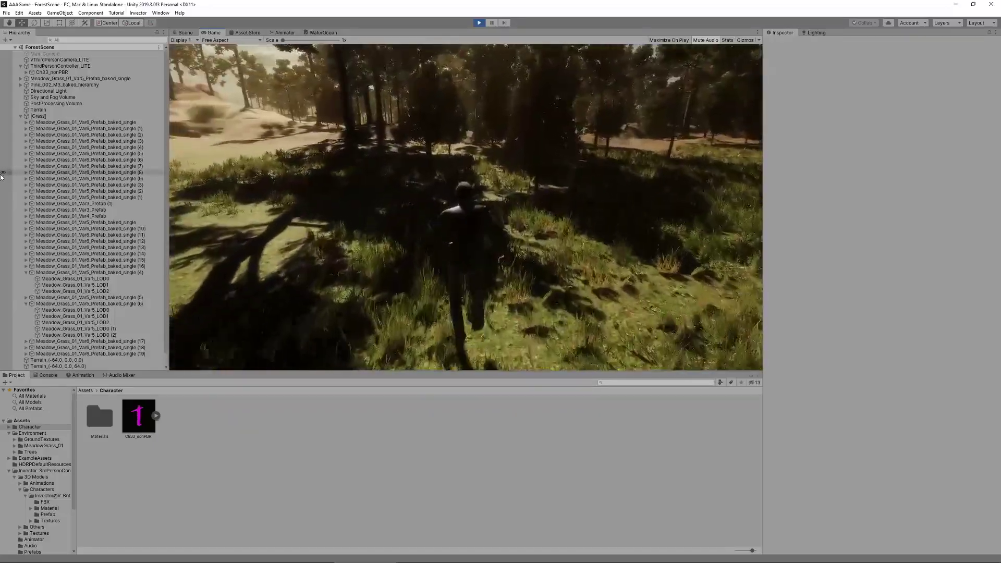
{"action": "mouse_move", "coordinate": [1, 171]}
{"action": "key", "text": "w"}
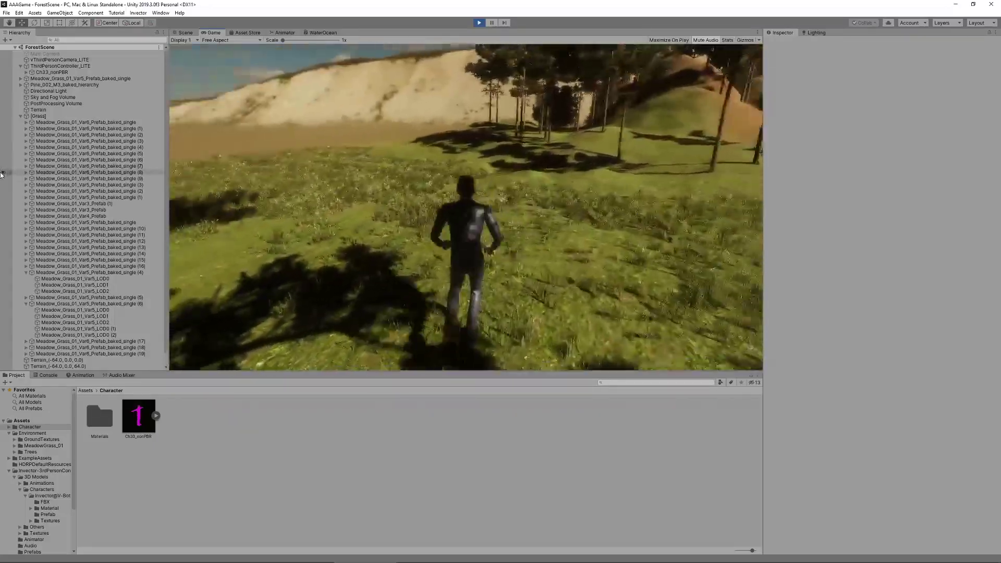
{"action": "key", "text": "d"}
{"action": "key", "text": "s"}
{"action": "key", "text": "w"}
{"action": "key", "text": "w"}
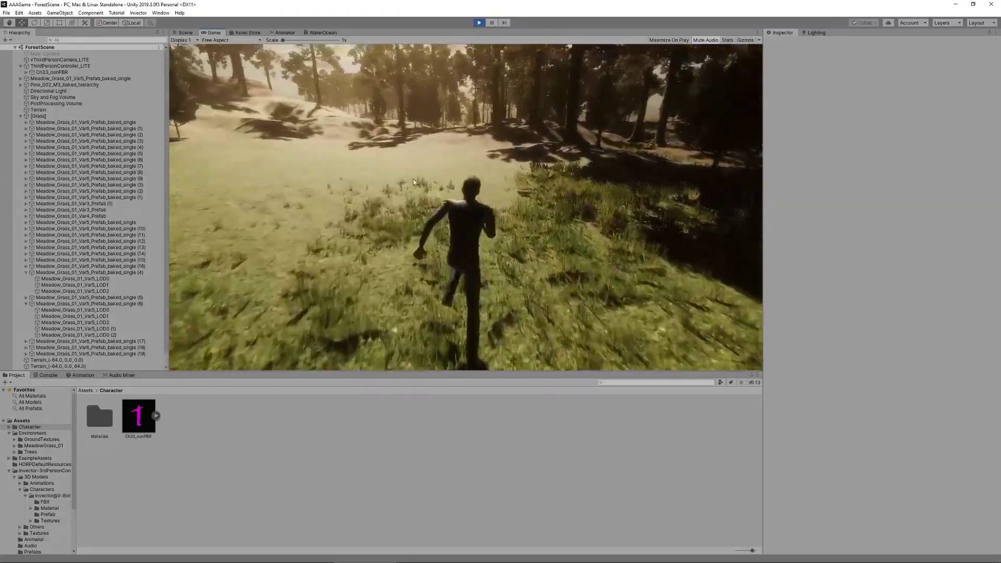
{"action": "key", "text": "w"}
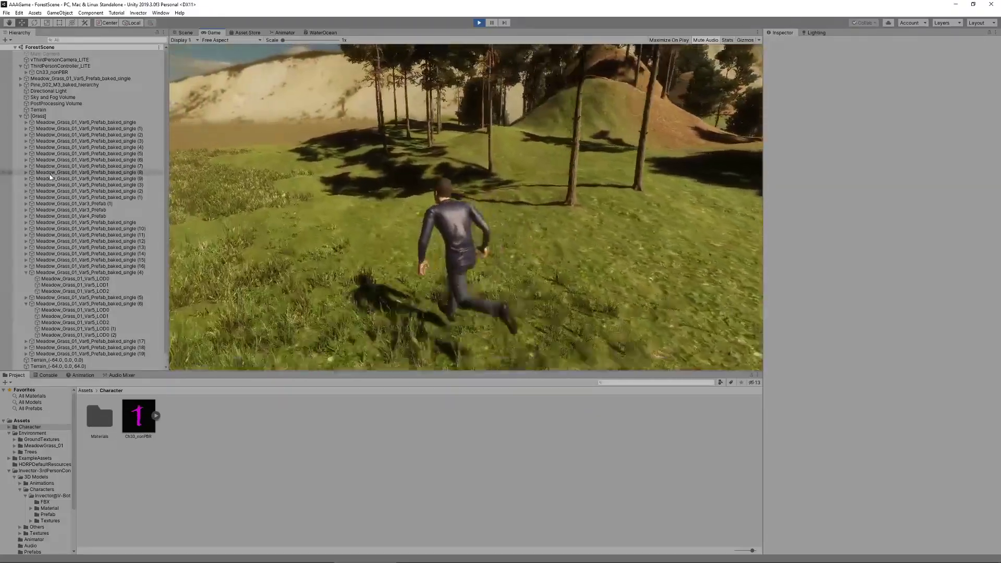
{"action": "key", "text": "w"}
{"action": "key", "text": "space"}
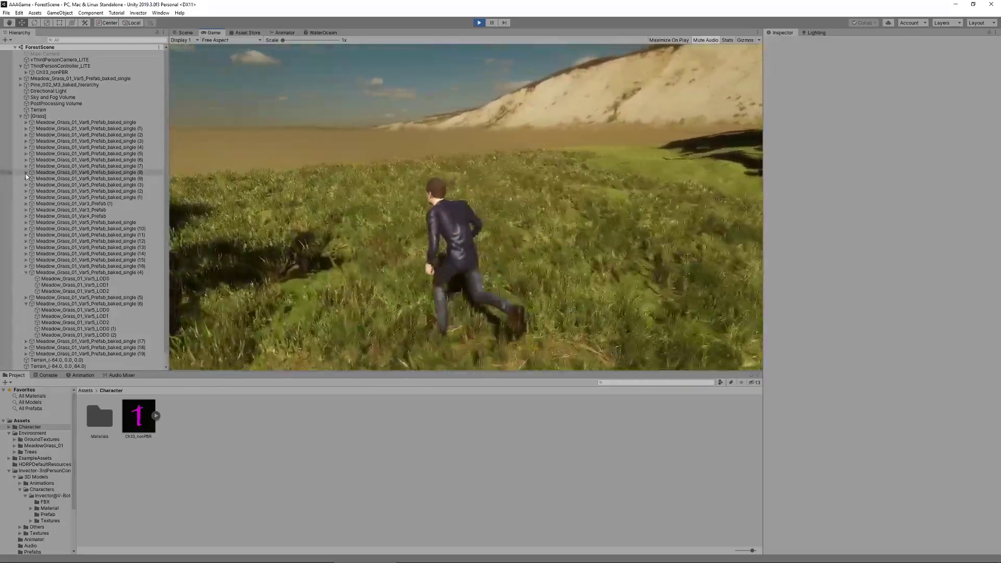
{"action": "key", "text": "w"}
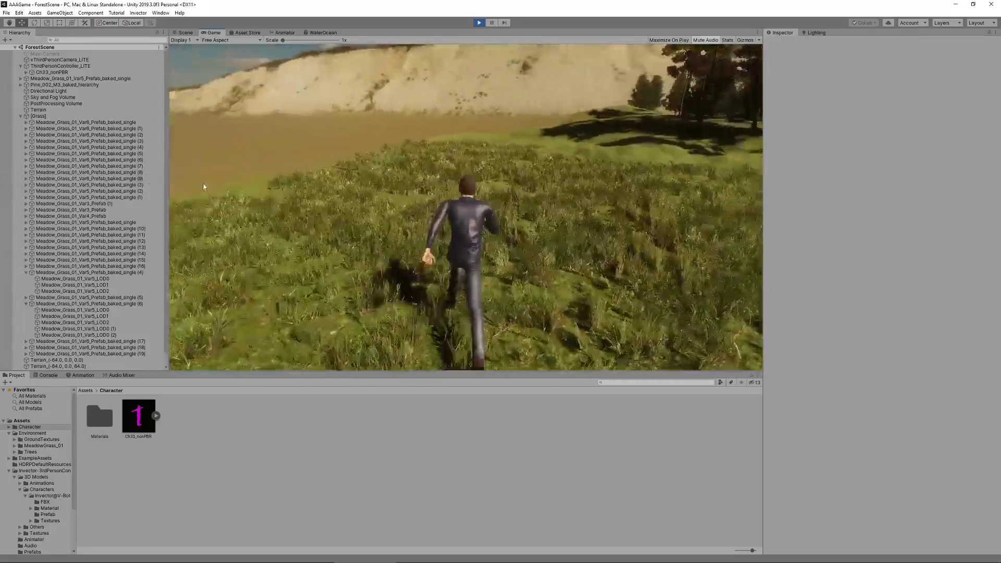
{"action": "key", "text": "w"}
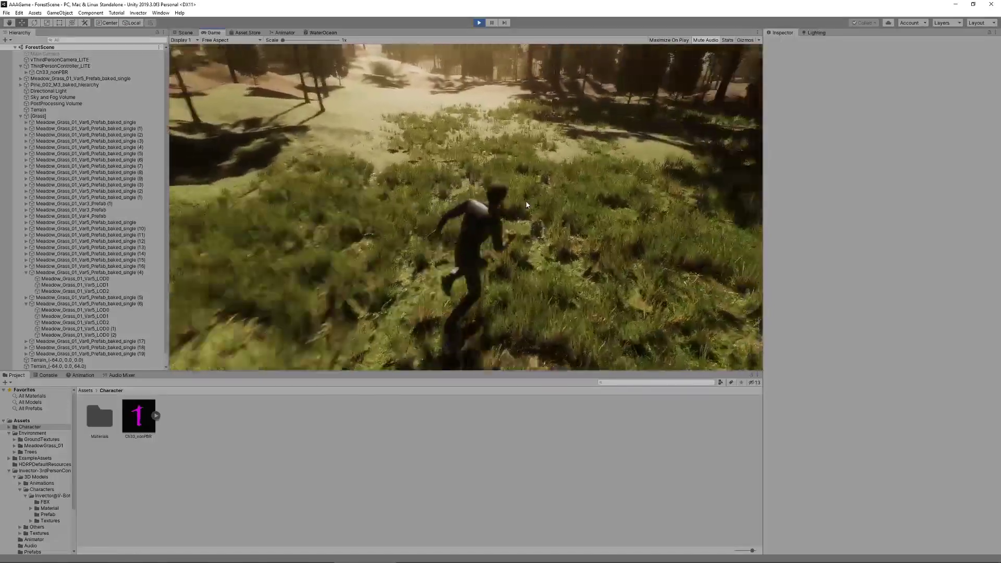
{"action": "key", "text": "w"}
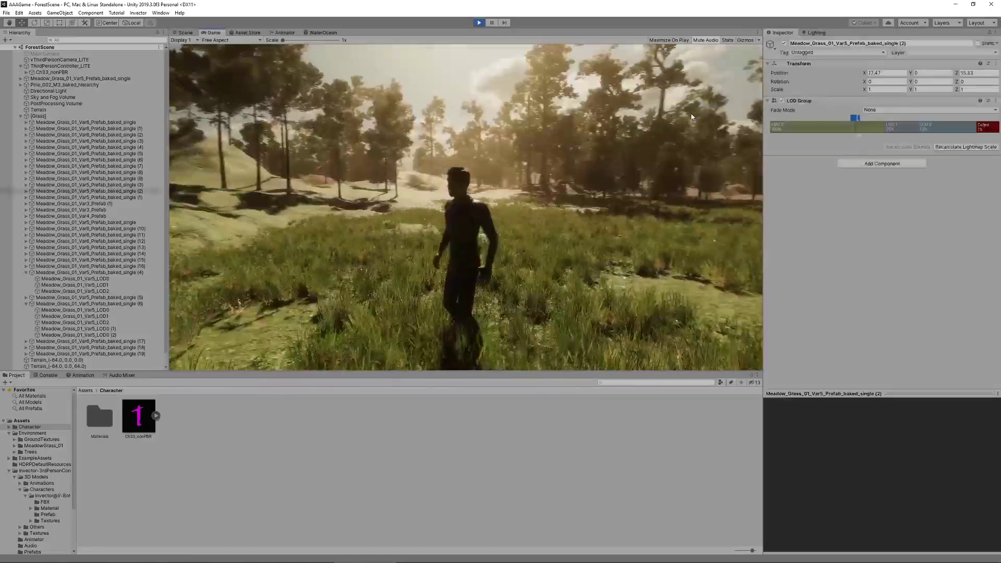
{"action": "key", "text": "w"}
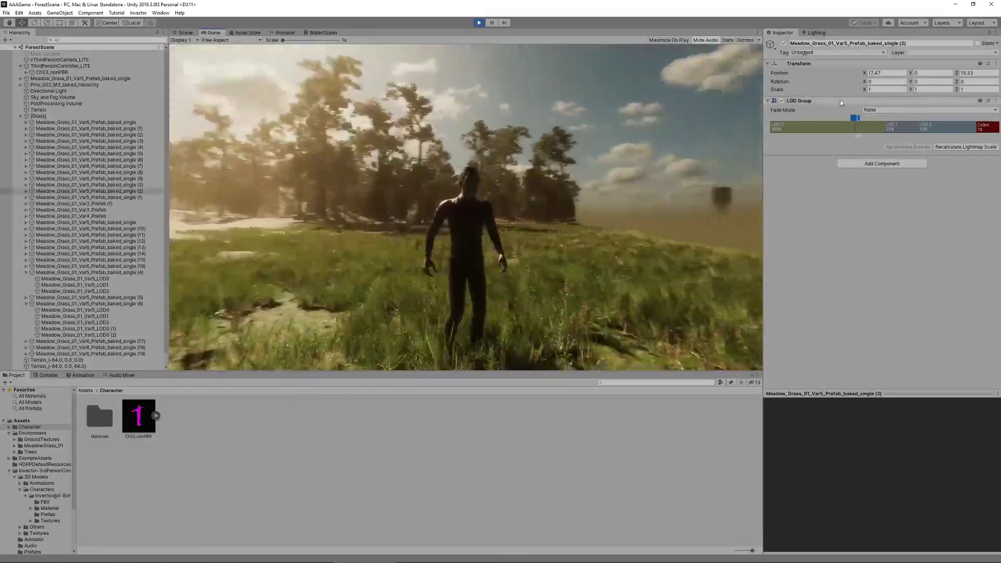